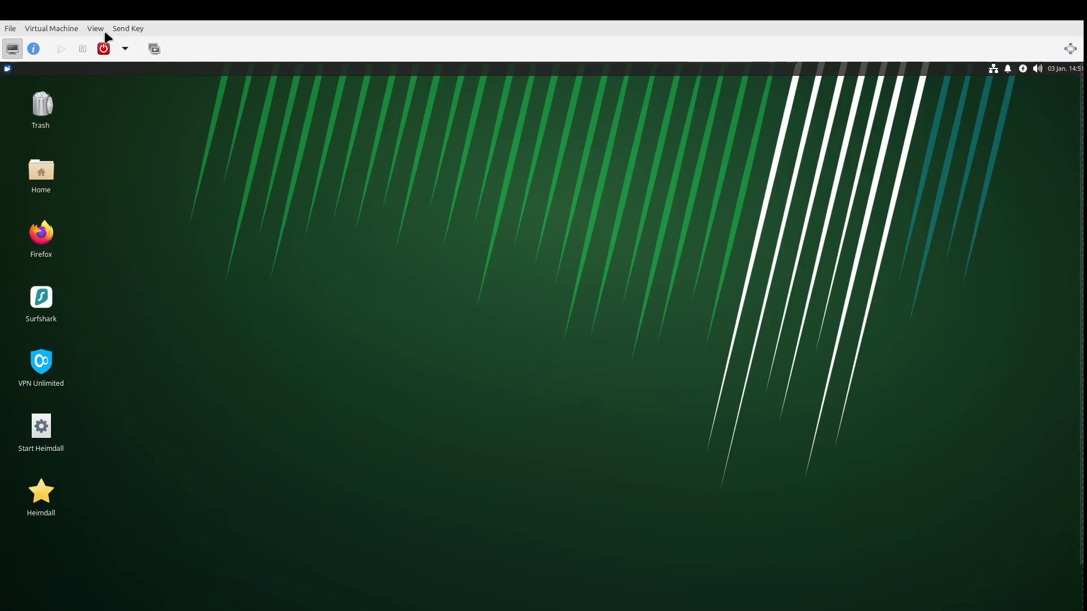
Put the virtual machine view in fullscreen with F11 so only the guest desktop shows.
key("F11")
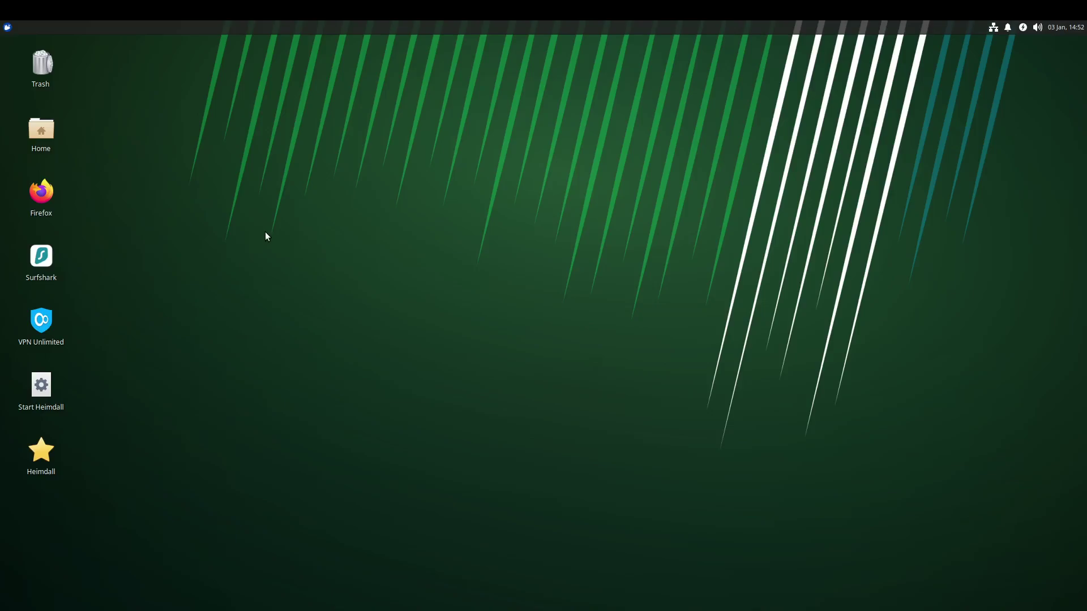
Empty the Trash from its desktop icon and confirm.
right_click(49, 81)
left_click(79, 101)
left_click(653, 355)
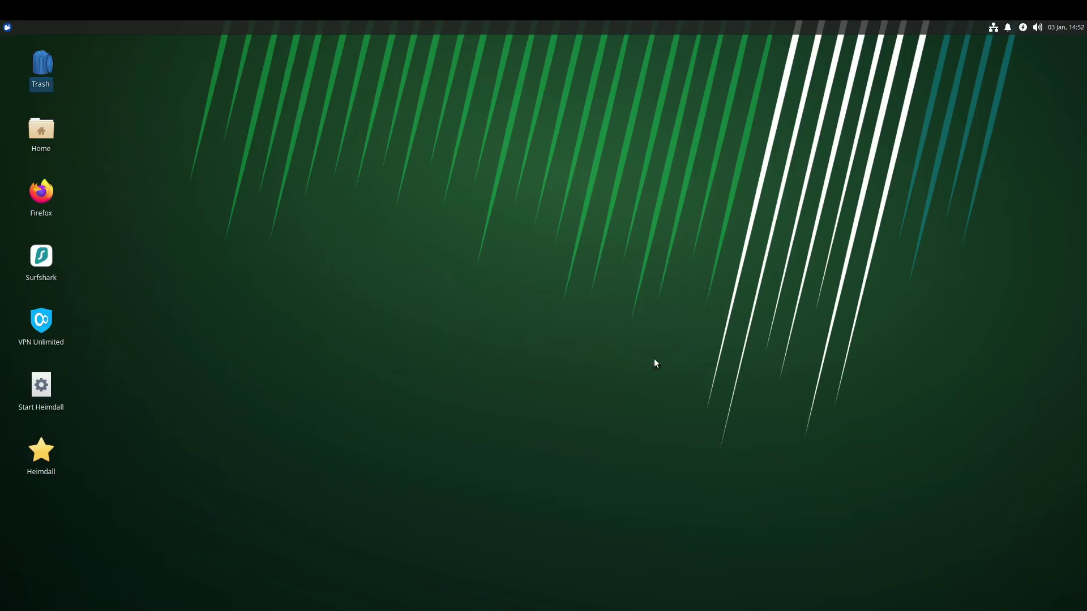
Start the Heimdall server on 127.0.0.1:8080 and open the Heimdall dashboard in Firefox.
left_click(43, 391)
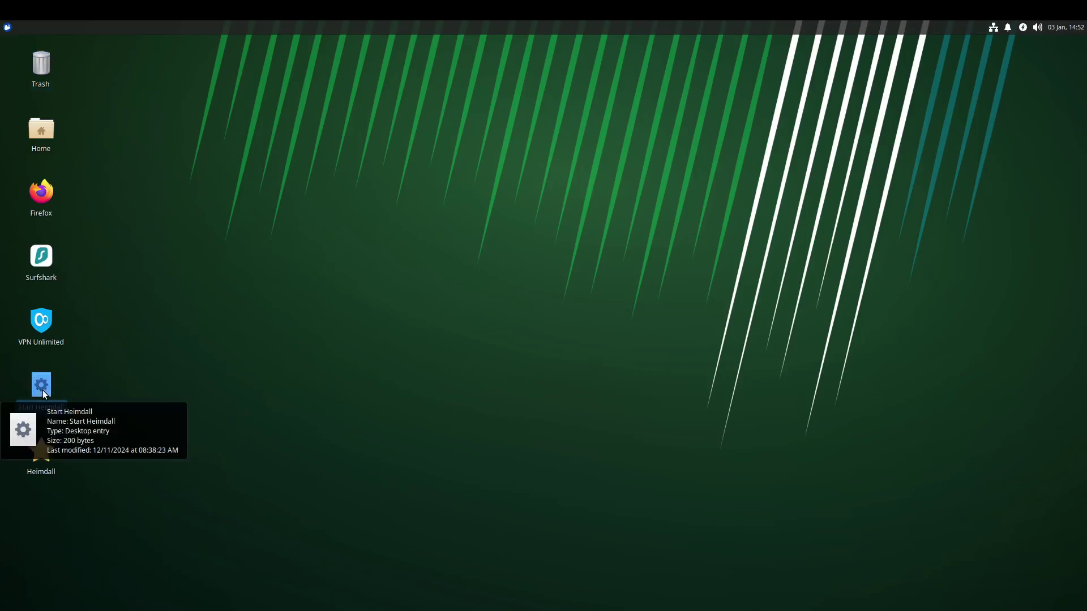
left_click(129, 465)
double_click(43, 386)
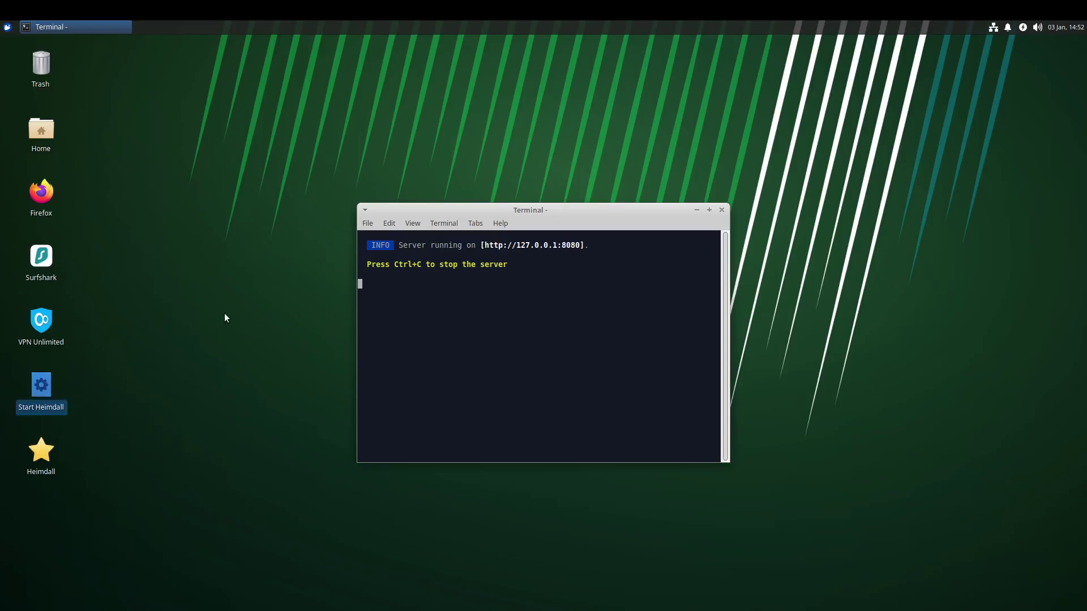
left_click(46, 457)
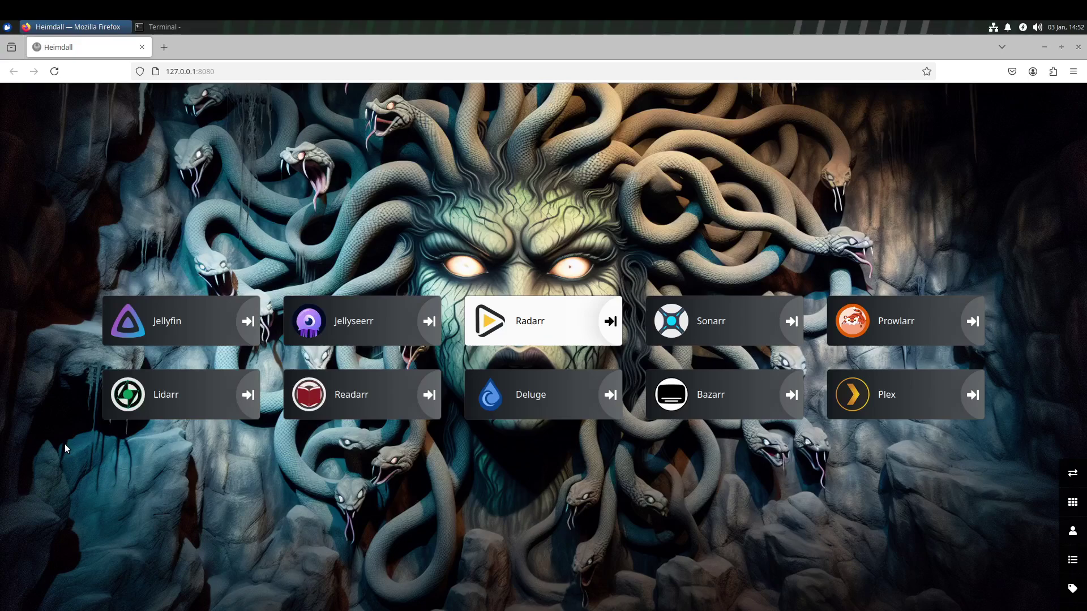
mouse_move(104, 332)
mouse_move(339, 338)
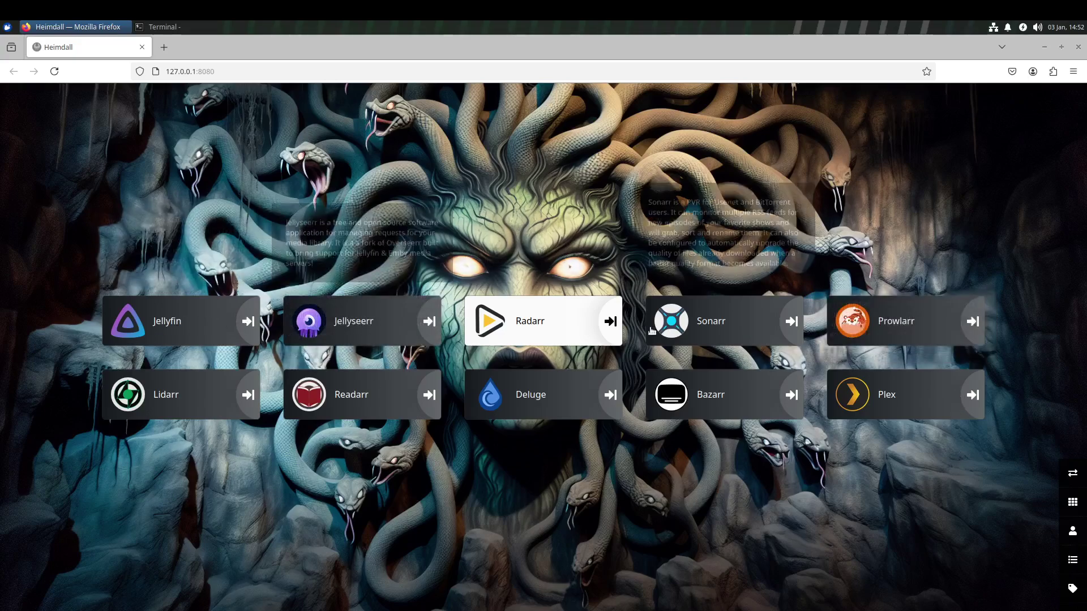
mouse_move(906, 331)
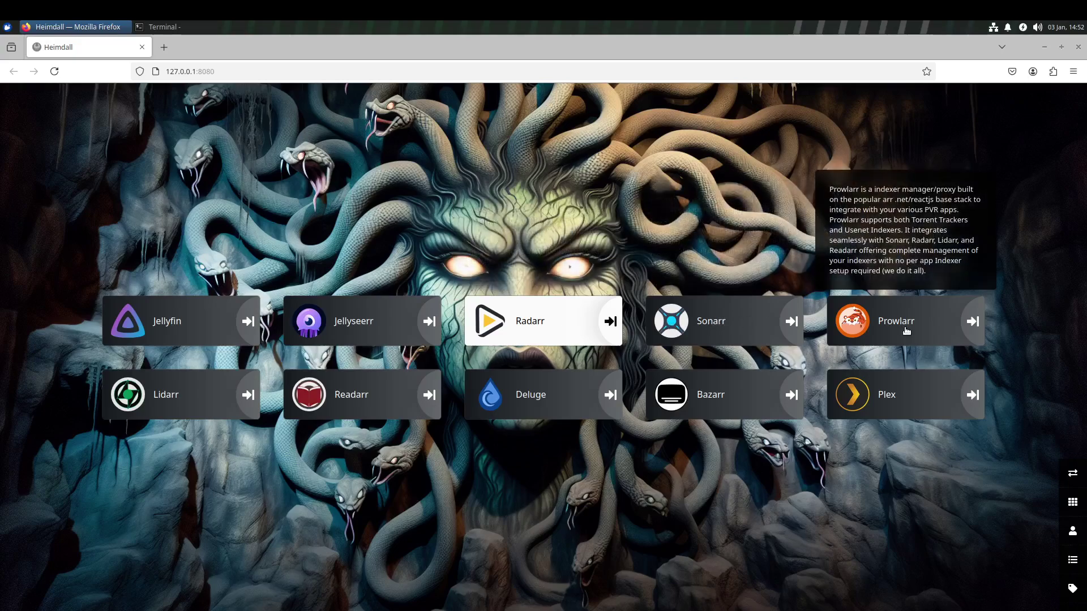
mouse_move(209, 412)
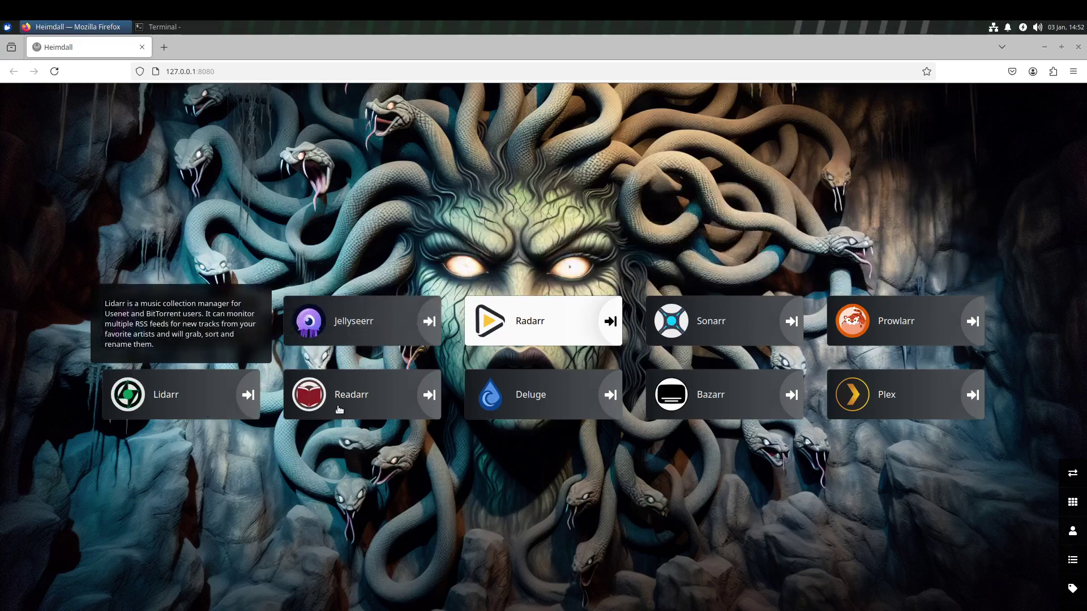
mouse_move(510, 408)
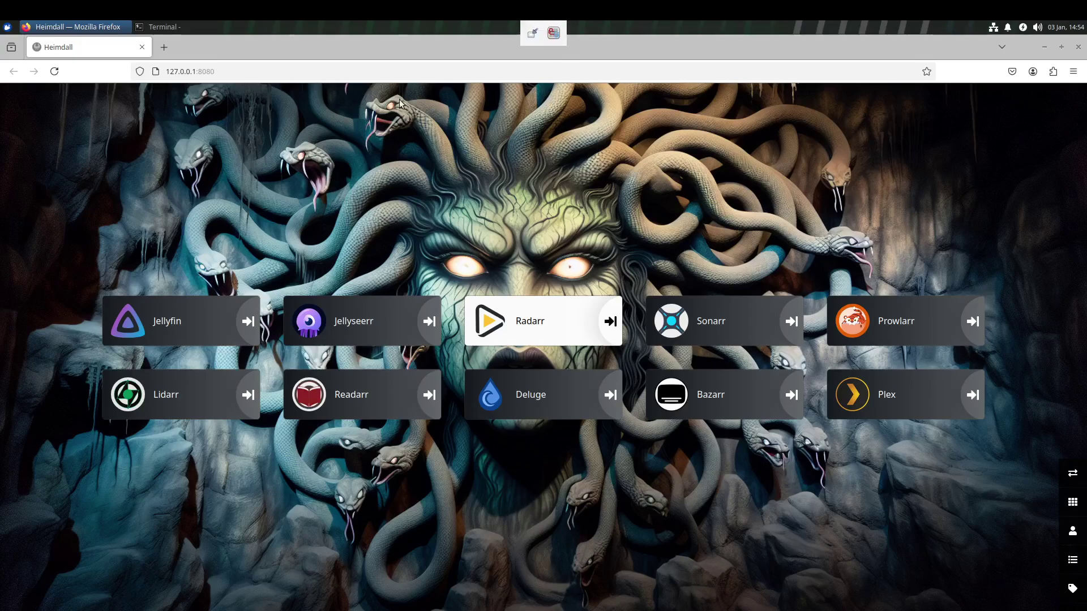
left_click(1045, 47)
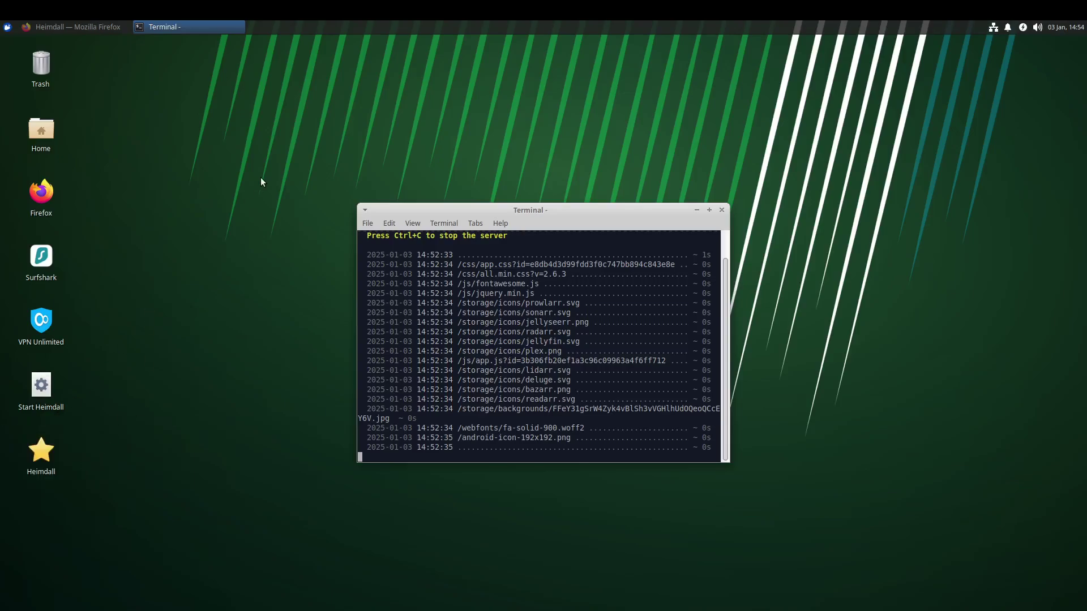
left_click(98, 31)
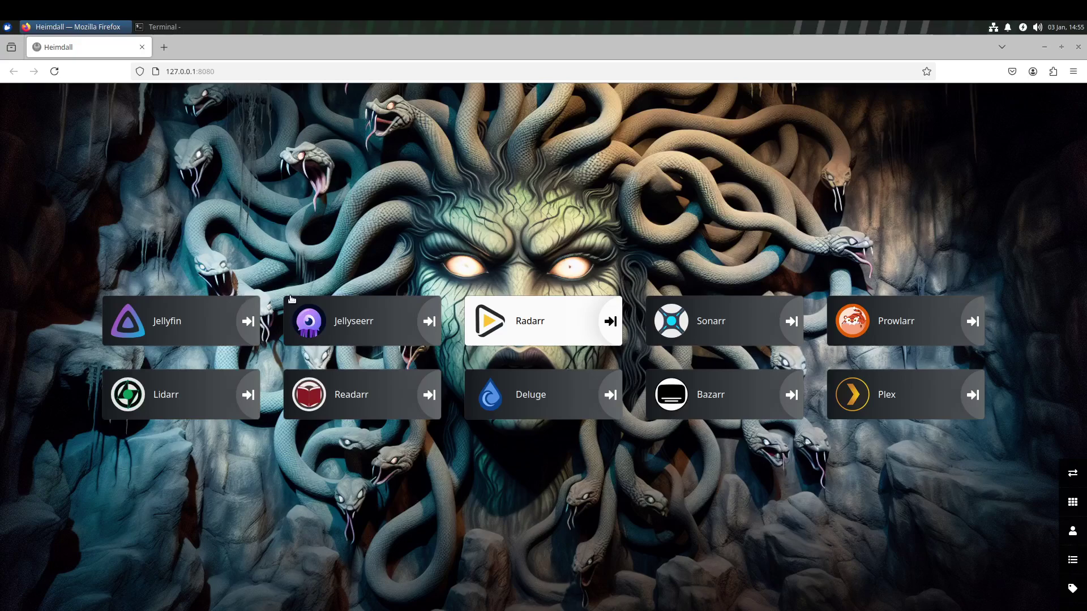
mouse_move(260, 305)
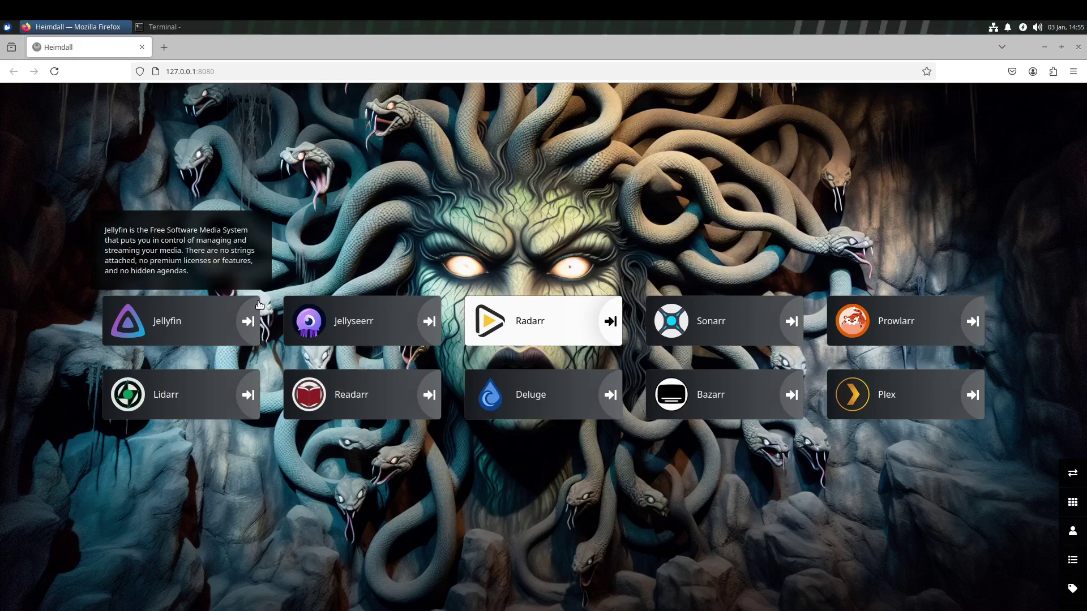
mouse_move(422, 346)
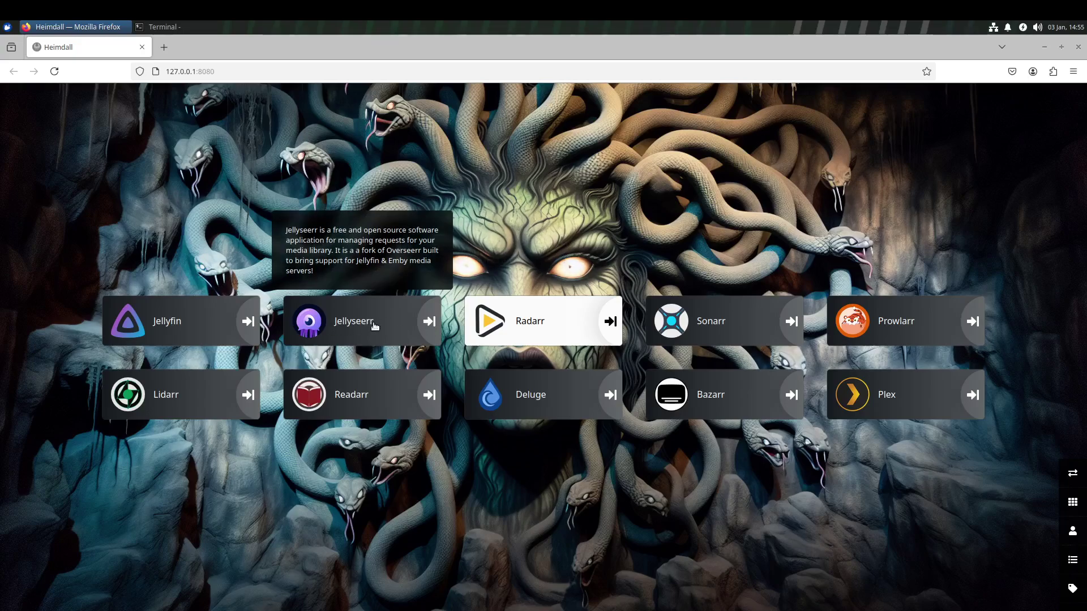
mouse_move(161, 331)
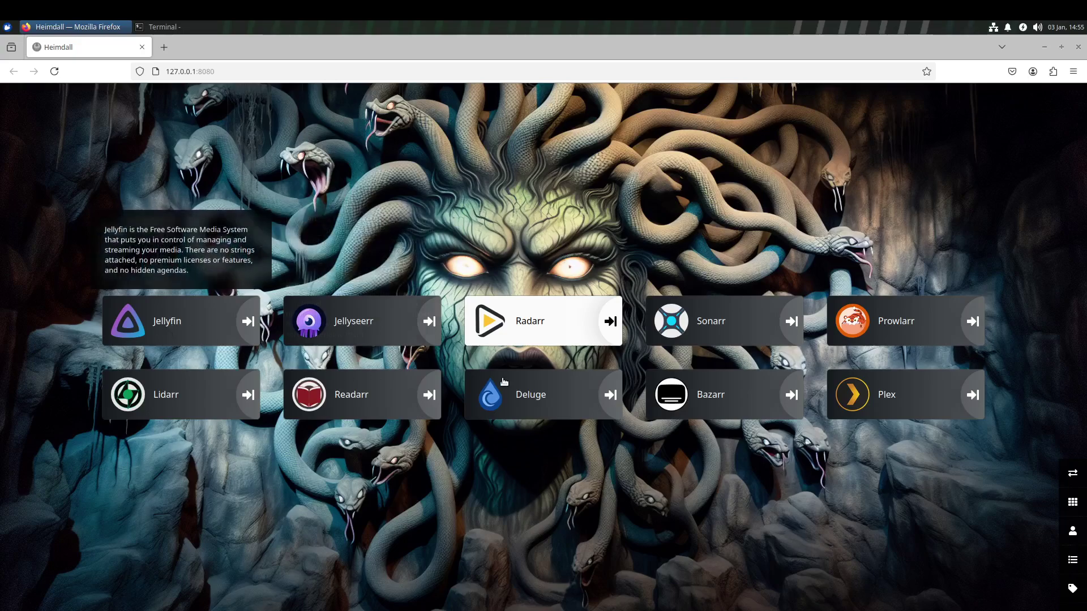
mouse_move(574, 326)
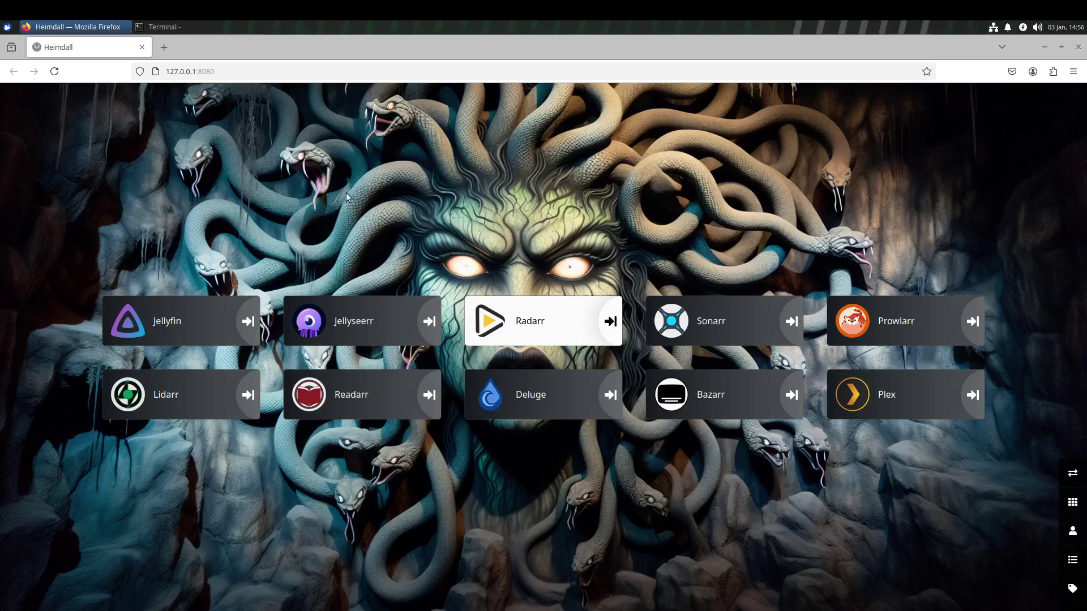
mouse_move(902, 271)
mouse_move(180, 333)
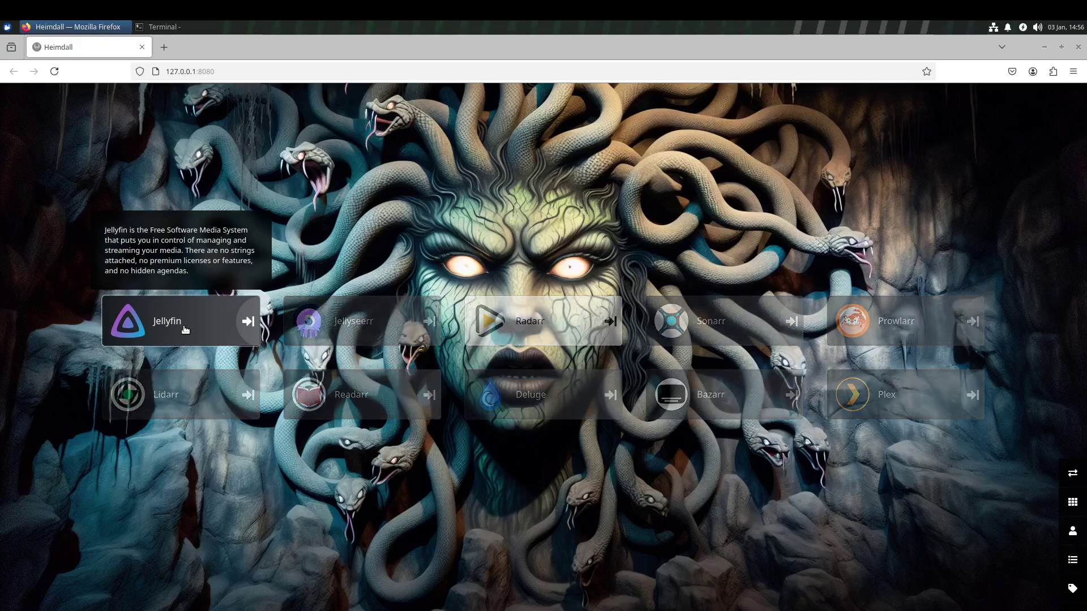
Open the Jellyfin tile to load its setup wizard at localhost:8096 in a new tab.
left_click(184, 330)
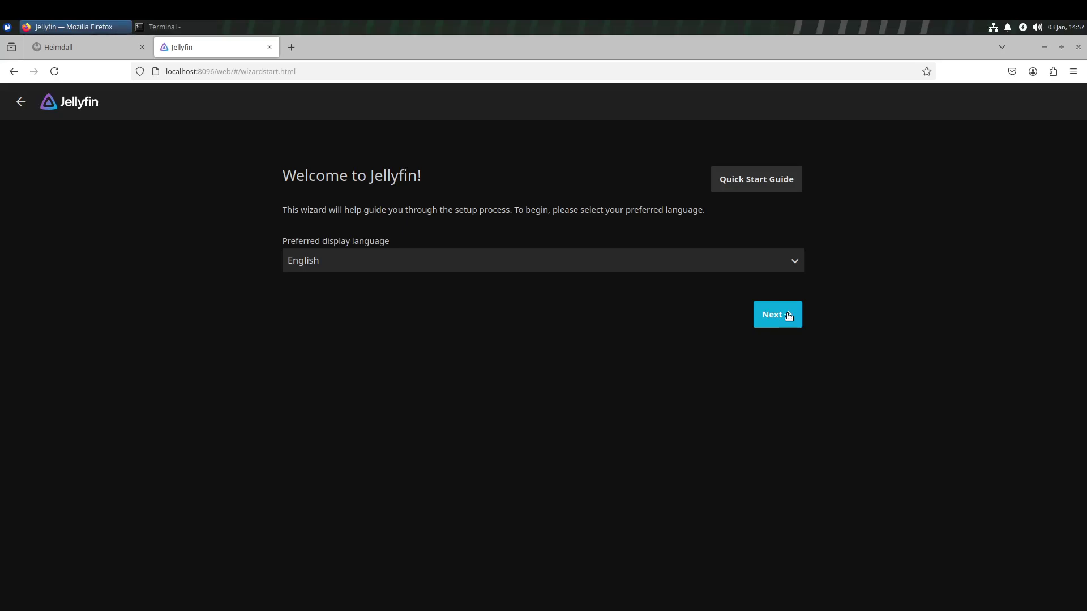
Keep English as the preferred display language and continue to the admin account page.
left_click(789, 316)
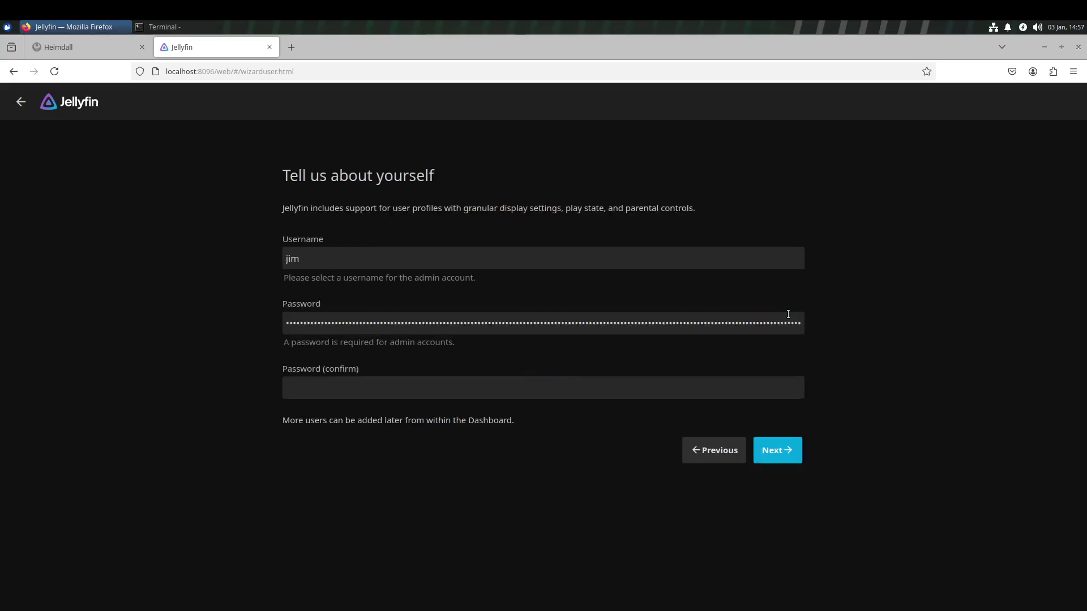
Replace the prefilled admin password with a new one, confirm it, and continue.
left_click_drag(295, 322, 1085, 354)
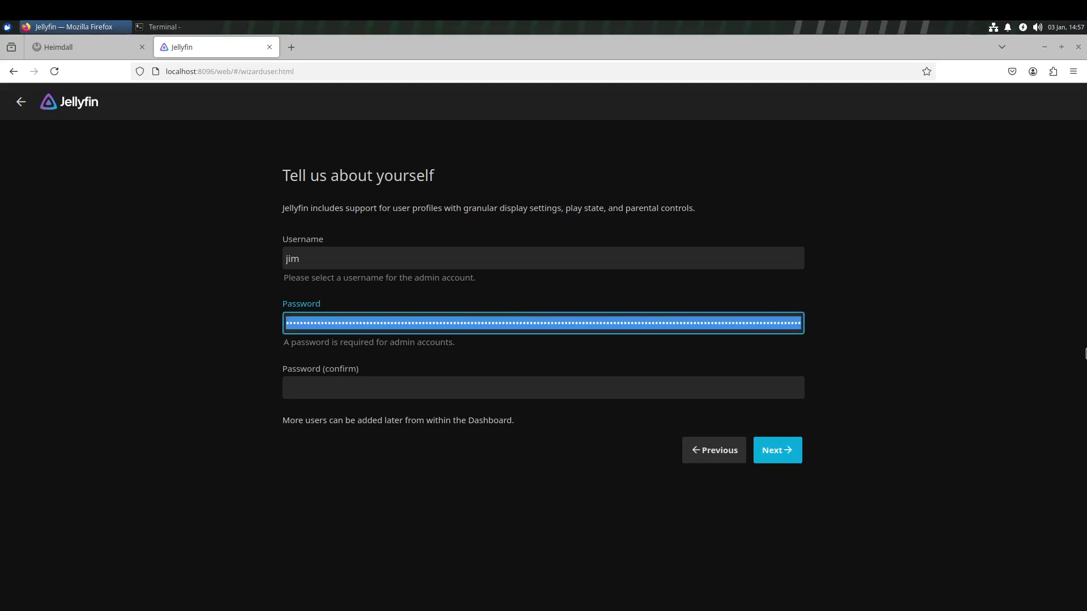
key("BackSpace")
key("BackSpace")
key("BackSpace")
key("BackSpace")
key("BackSpace")
key("BackSpace")
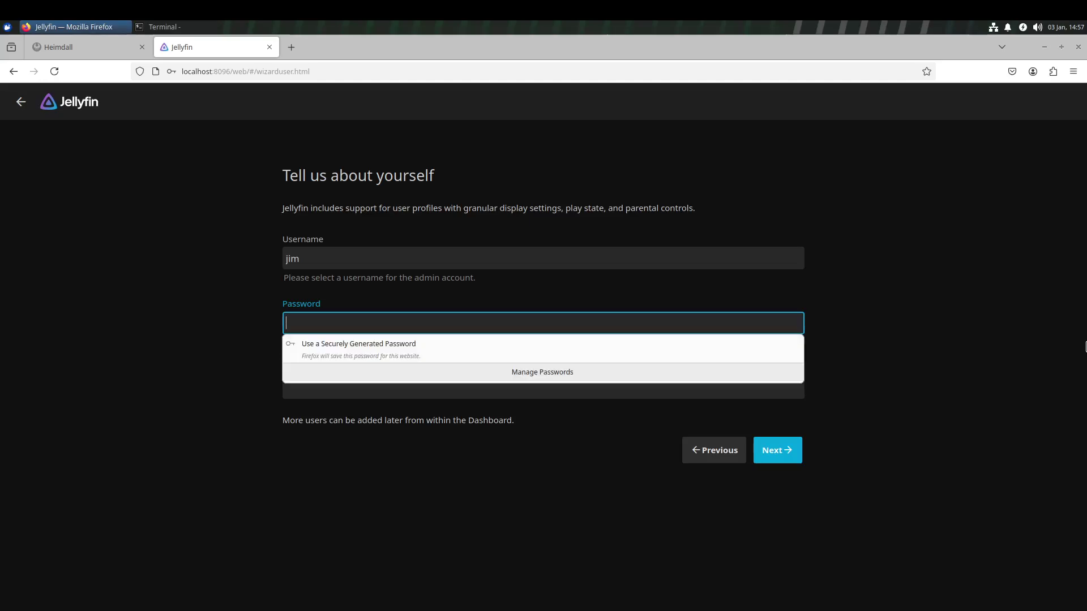
type("a")
key("Tab")
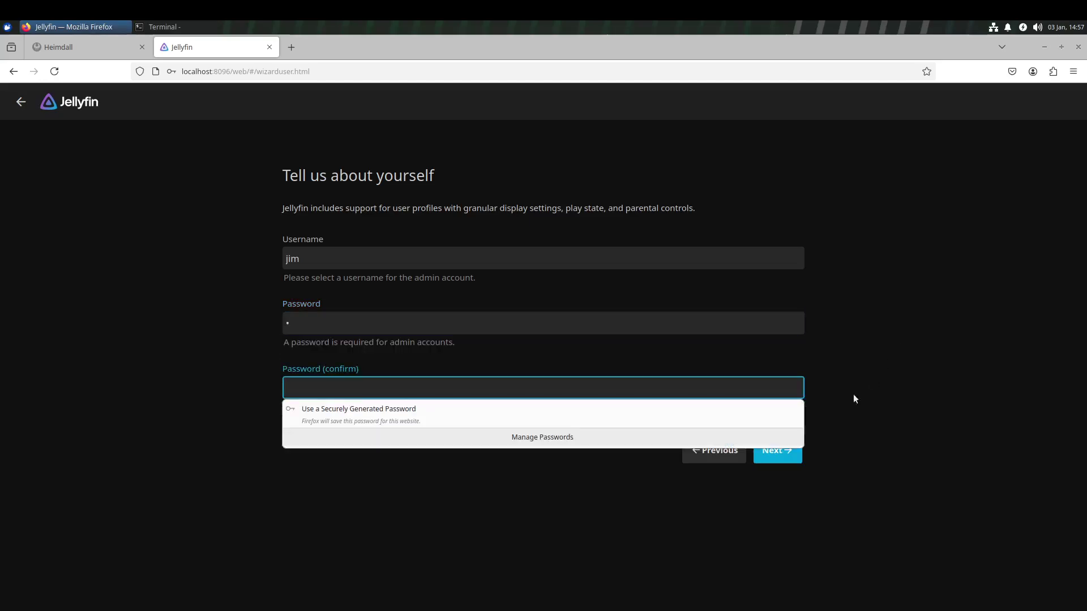
type("a")
left_click(791, 458)
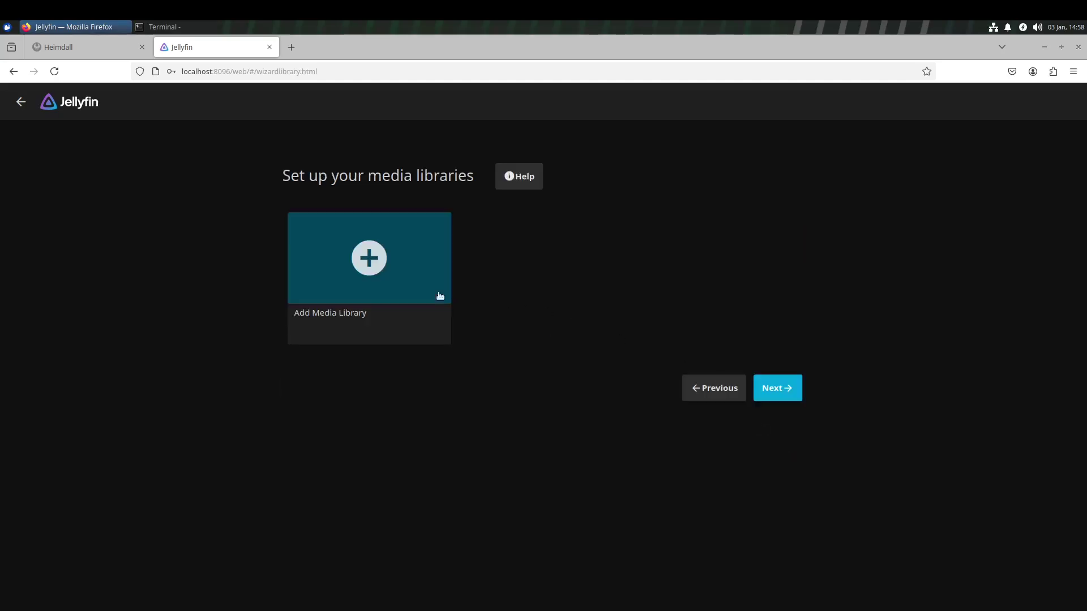
Start a new media library with content type Movies.
left_click(379, 261)
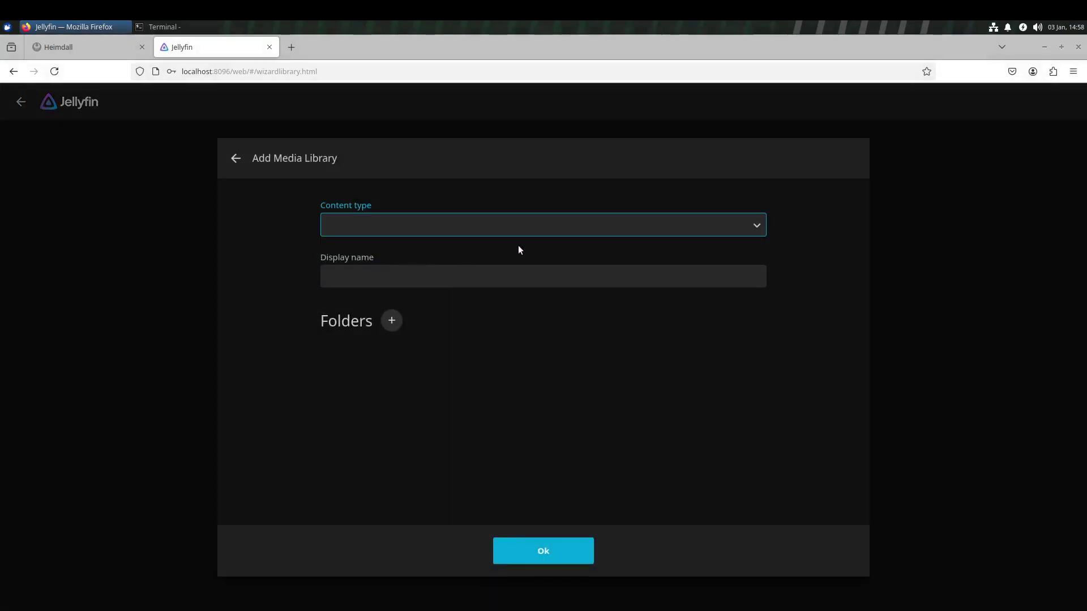
left_click(747, 224)
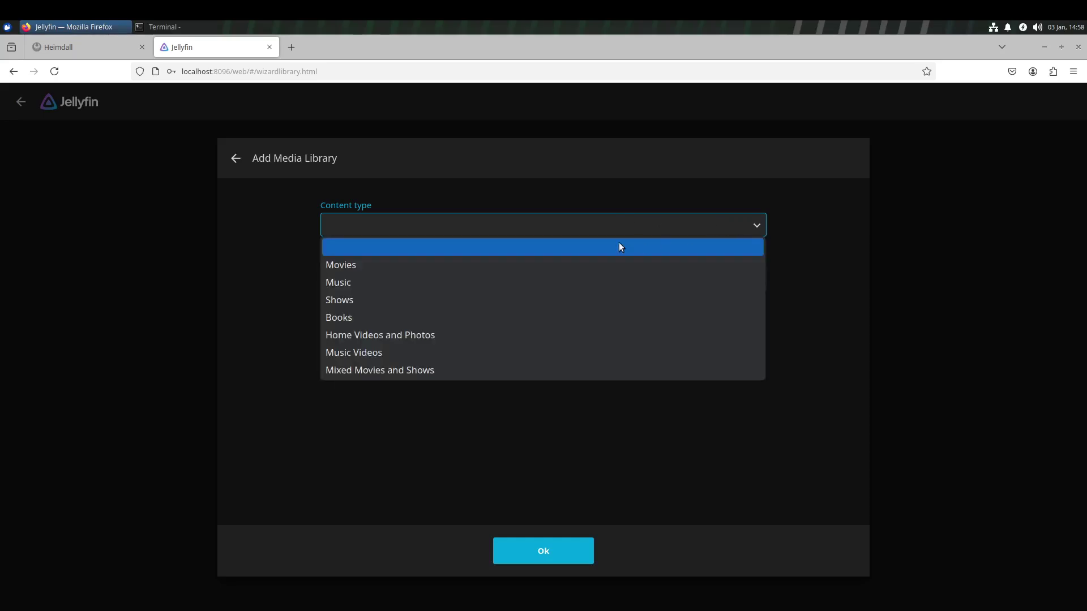
left_click(438, 267)
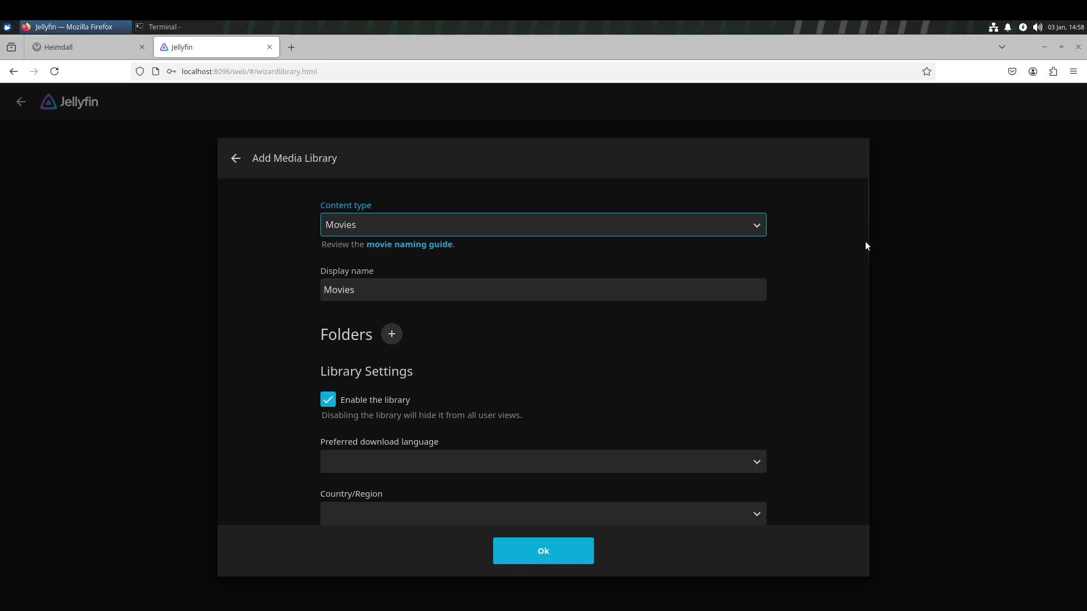
left_click_drag(866, 250, 863, 282)
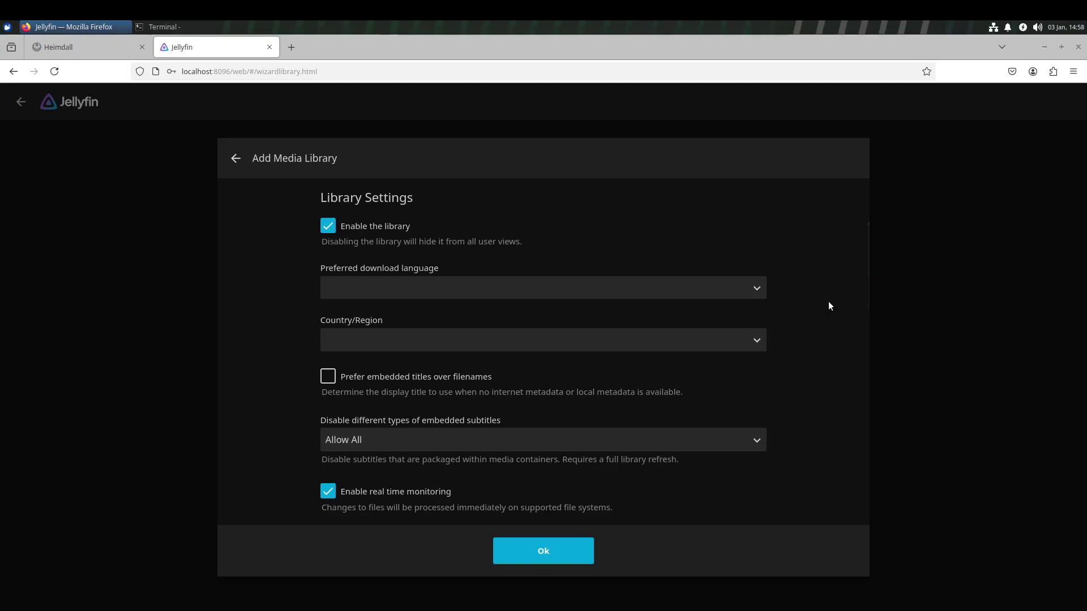
scroll(569, 407, "down", 8)
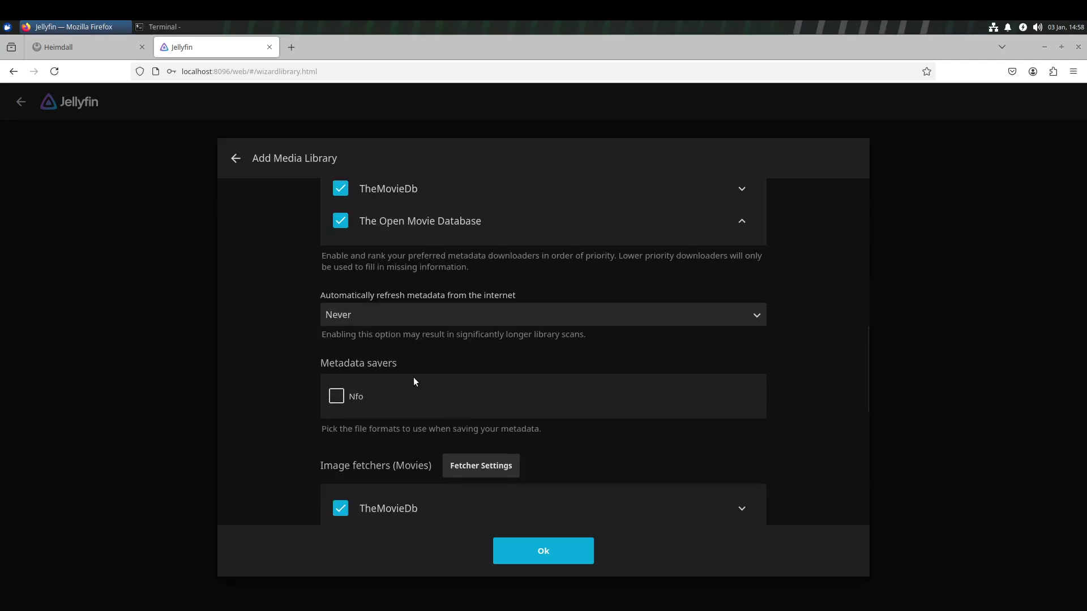
scroll(414, 379, "up", 8)
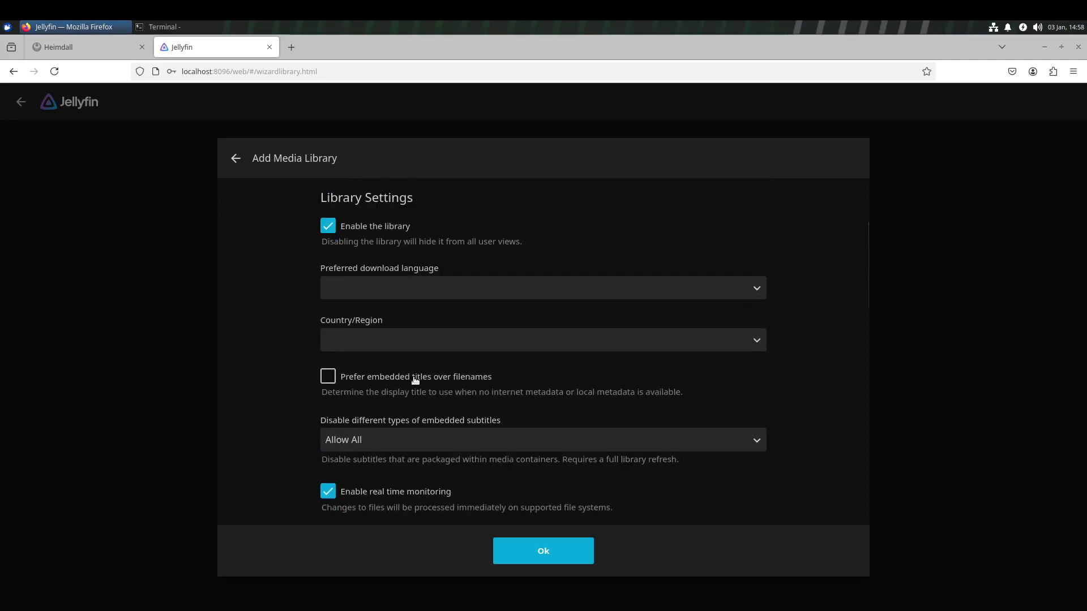
scroll(414, 379, "up", 3)
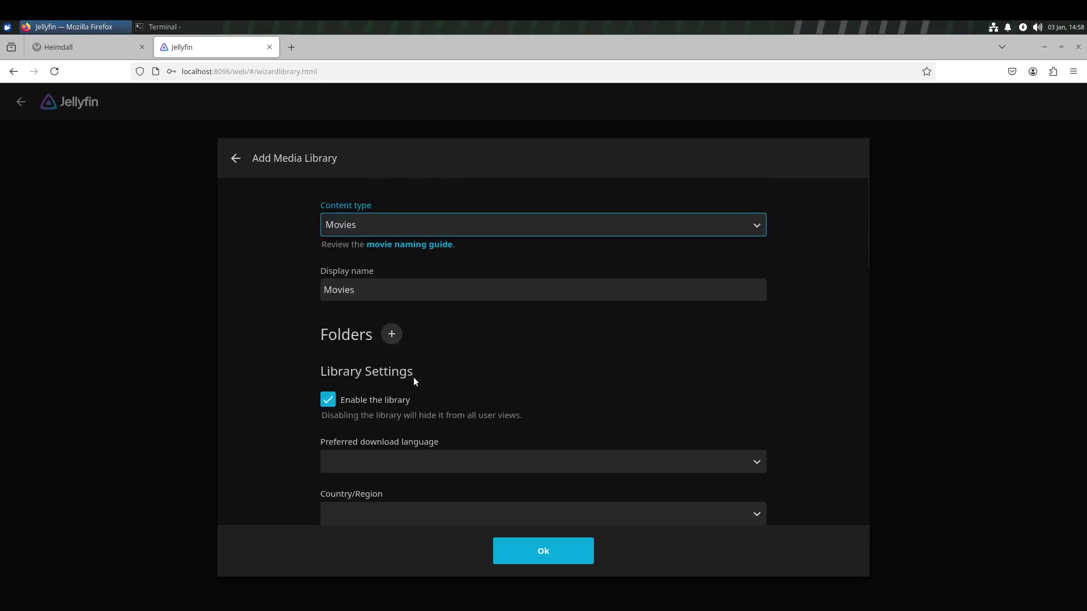
Set the library folder to /media/Data/torrents/movies and save the Movies library.
left_click(392, 335)
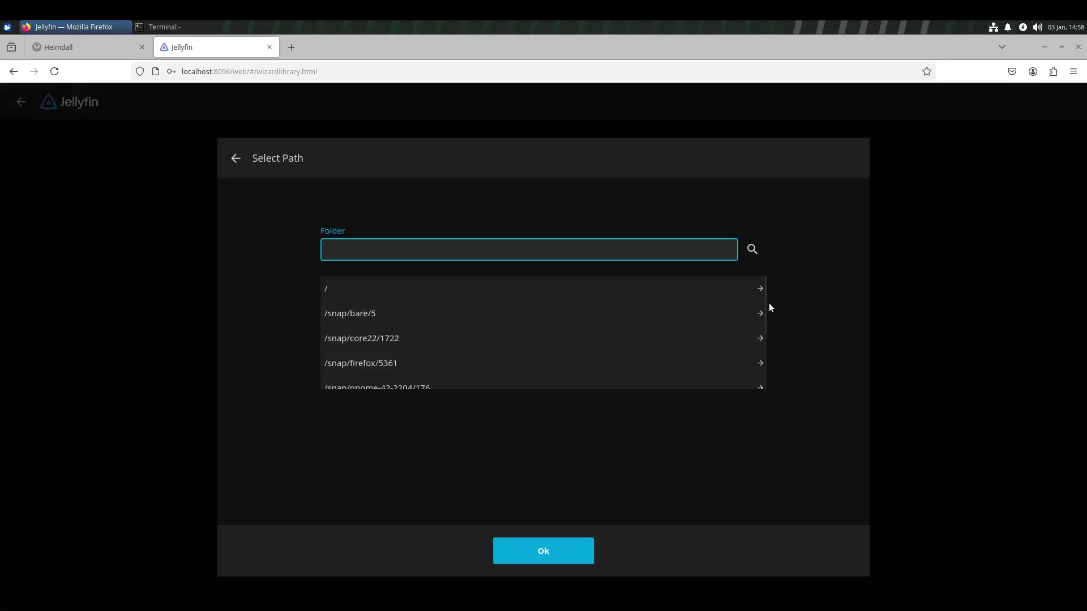
left_click_drag(766, 304, 762, 365)
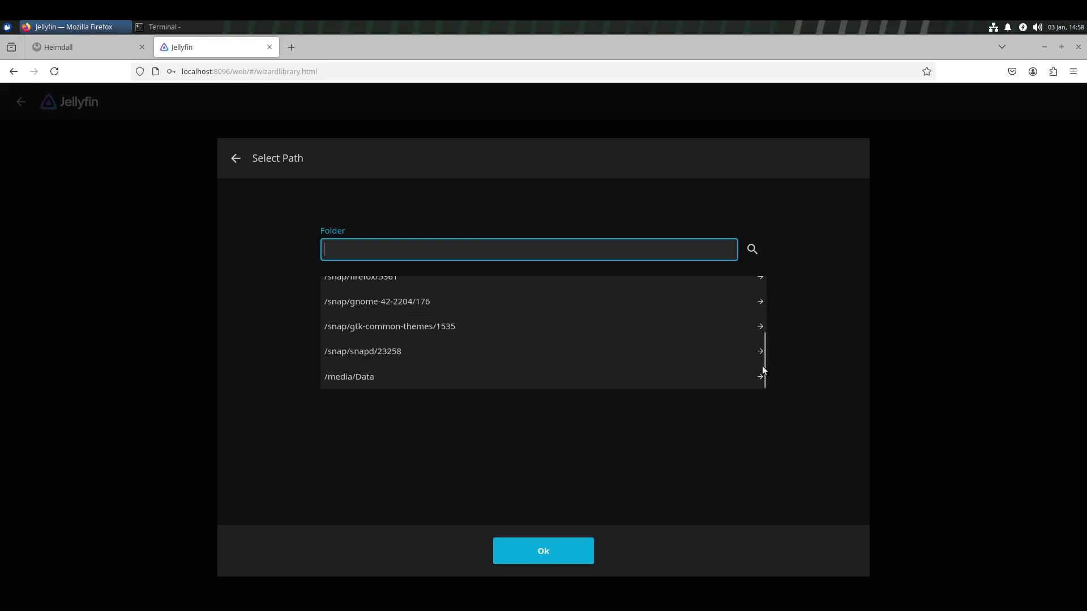
left_click(381, 383)
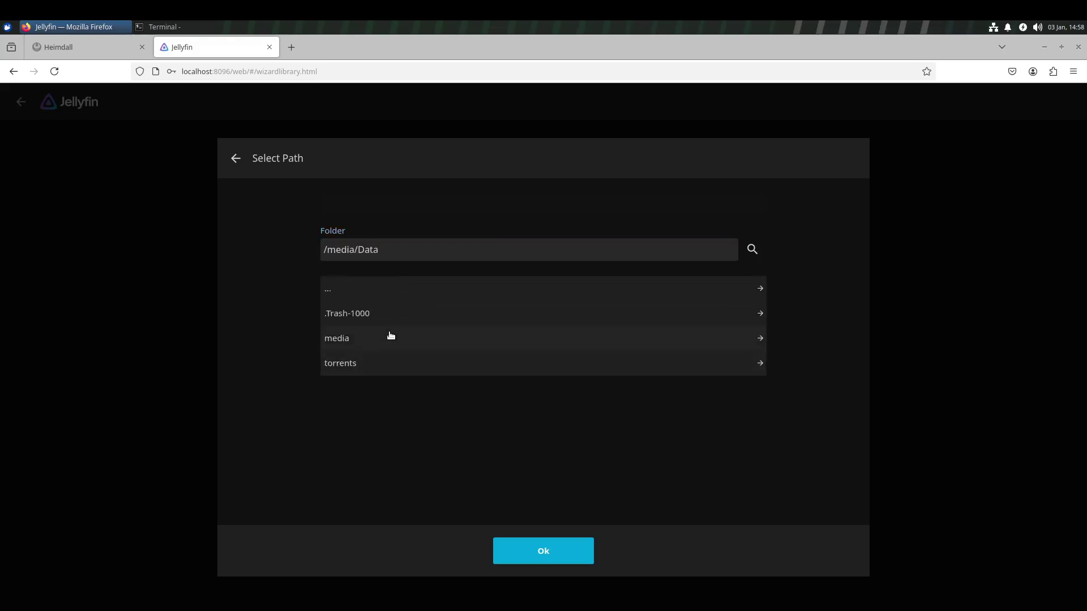
left_click(379, 363)
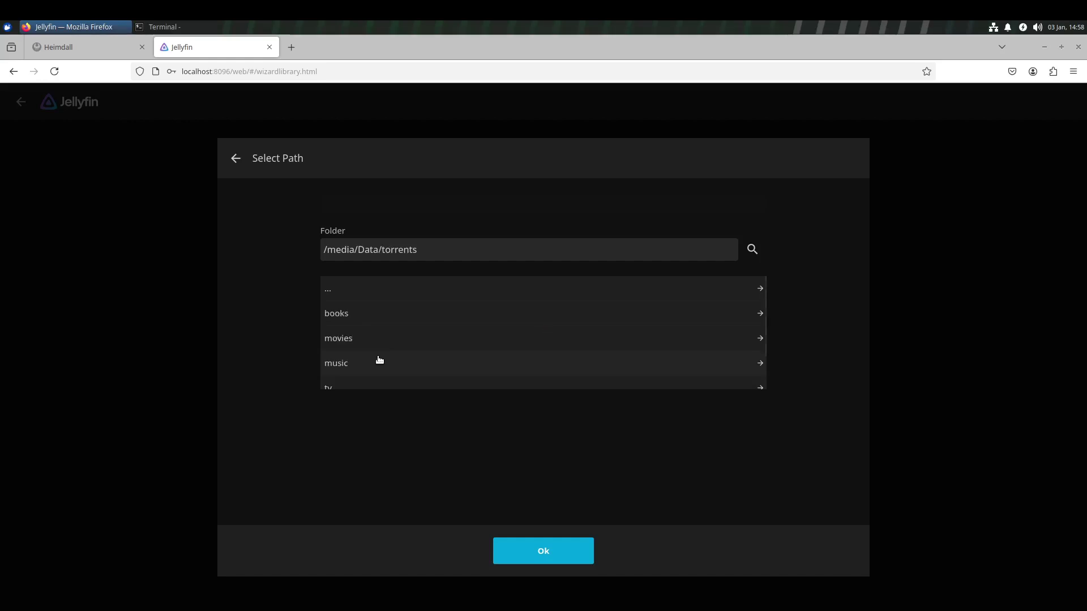
left_click(403, 339)
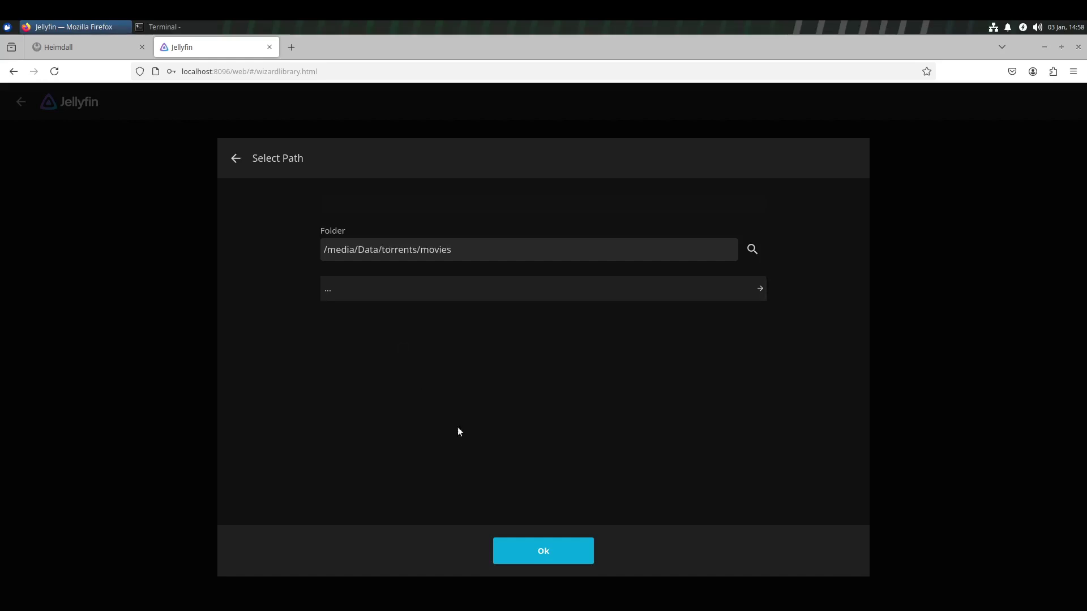
left_click(570, 547)
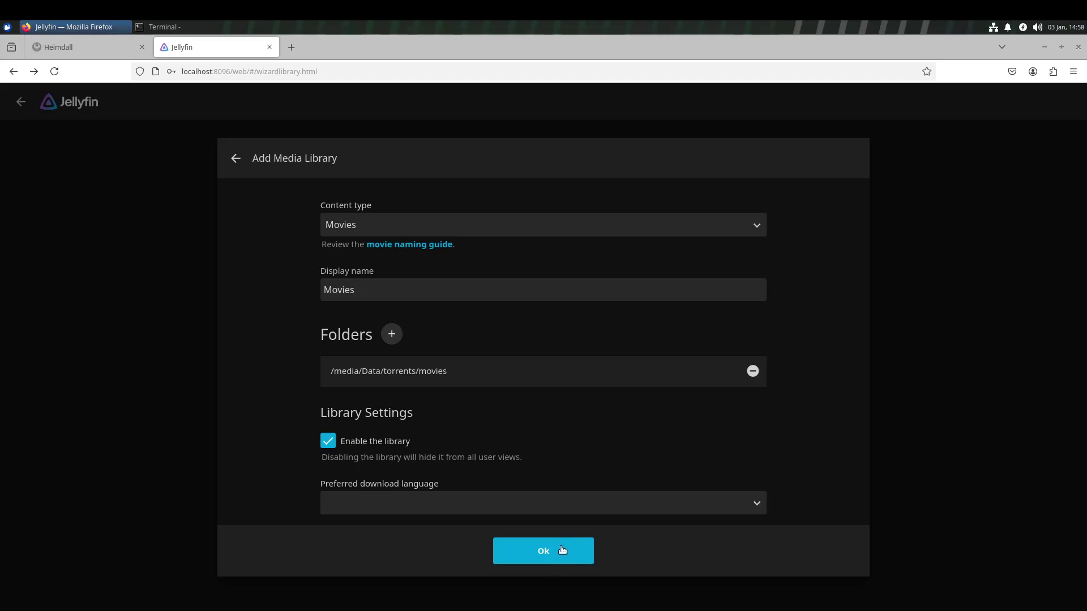
left_click(562, 550)
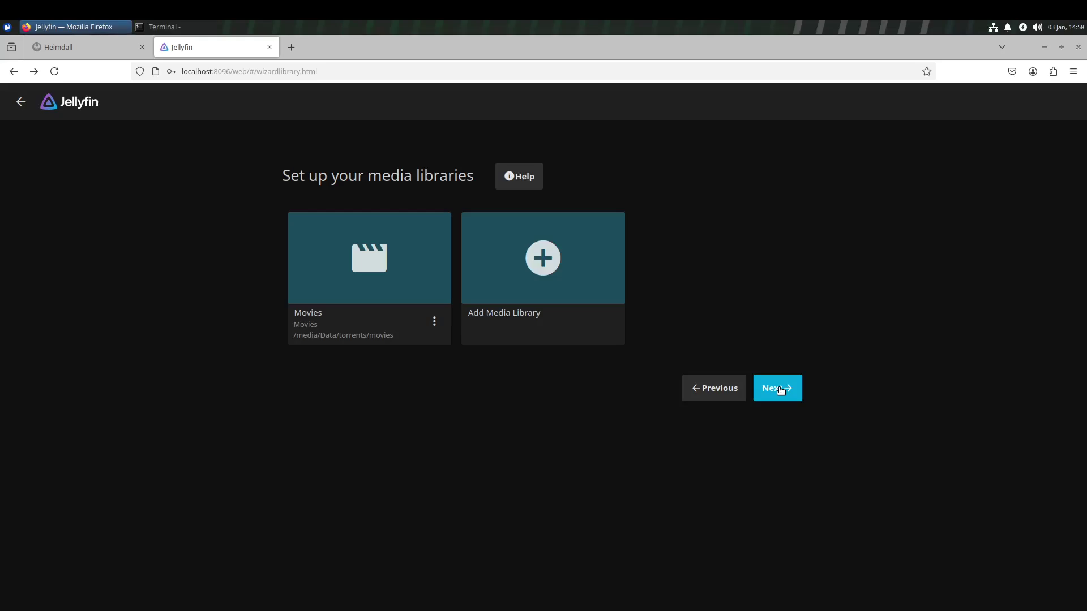
Start another media library with content type Shows.
left_click(553, 247)
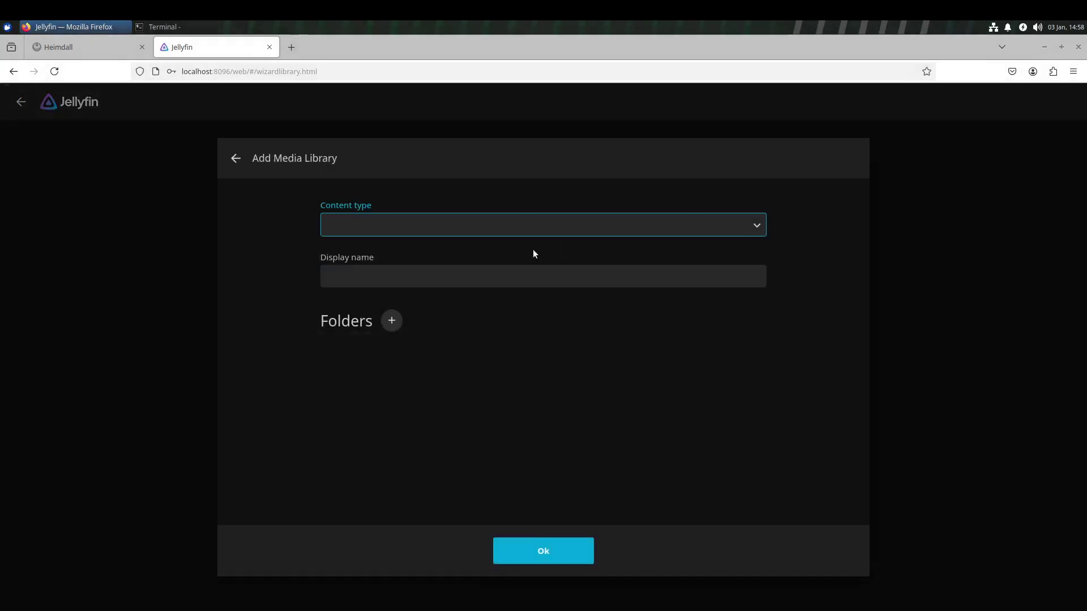
left_click(746, 224)
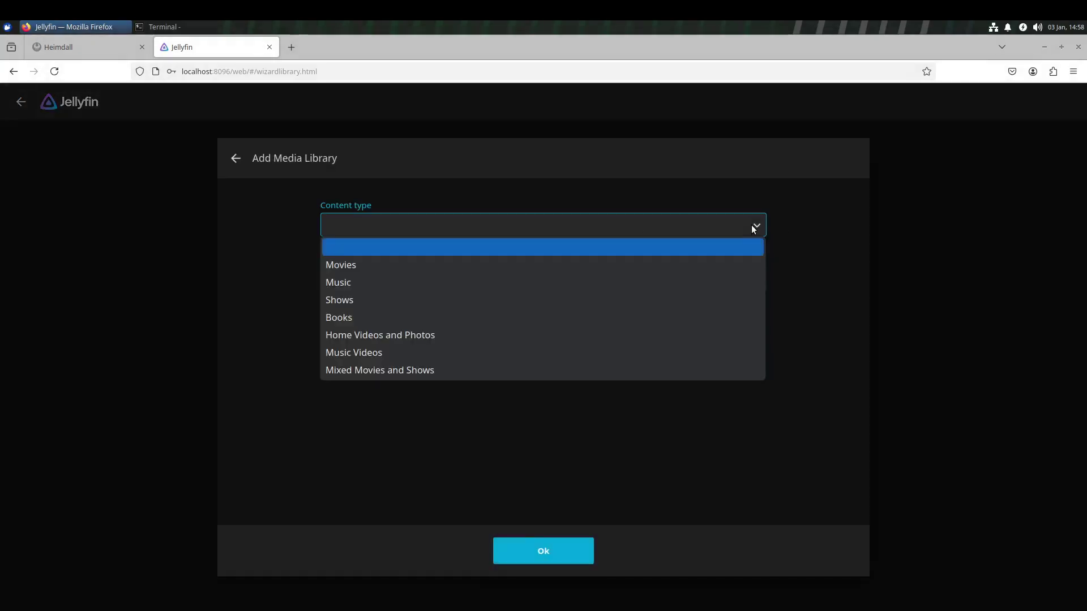
left_click(490, 298)
scroll(625, 423, "down", 4)
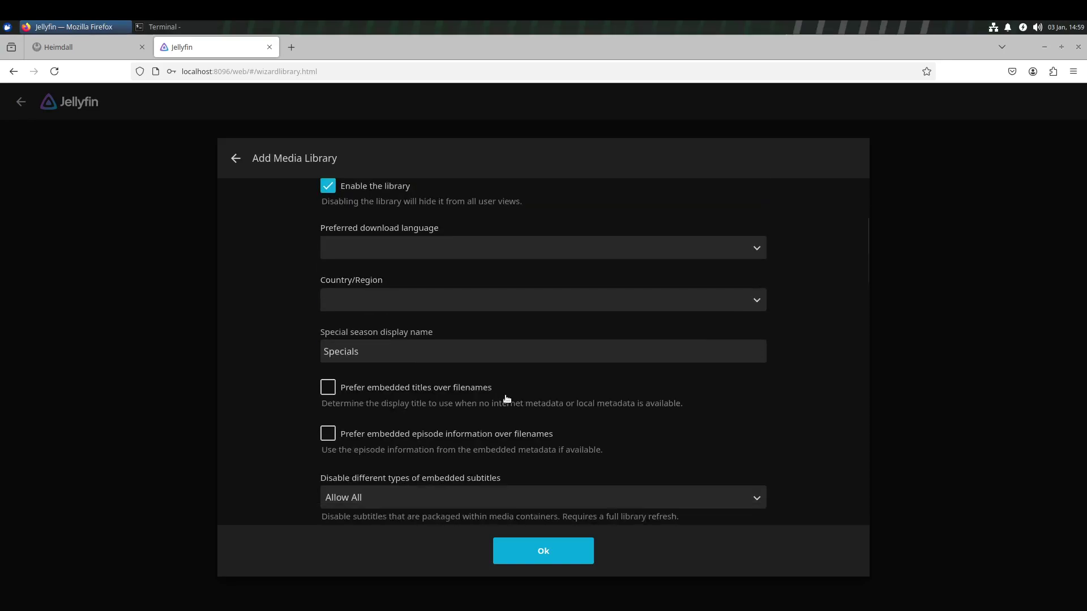
scroll(390, 337, "up", 3)
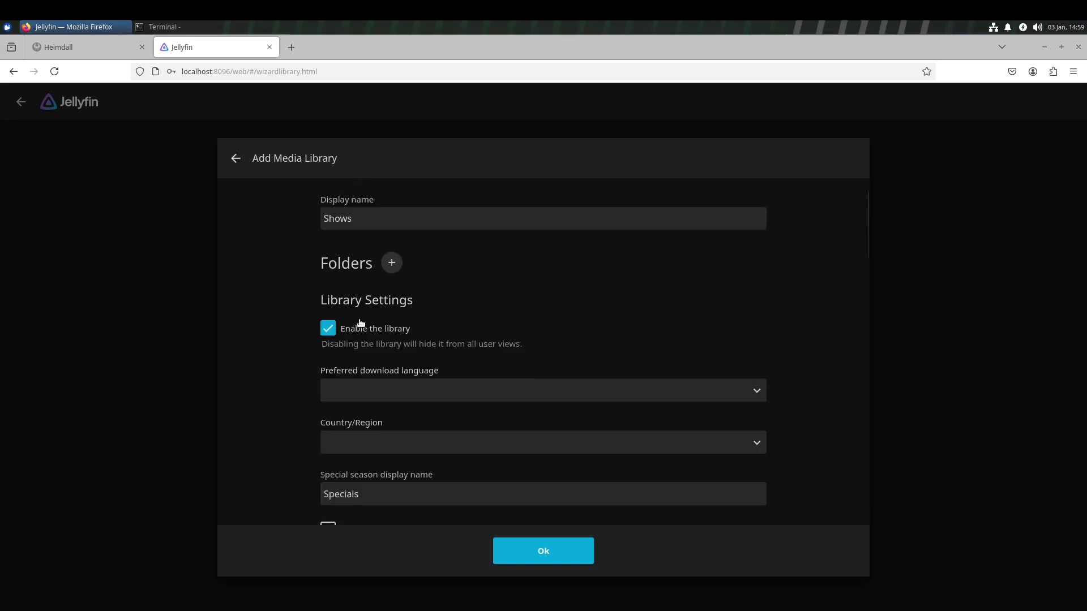
Set the library folder to /media/Data/torrents/tv and save the Shows library.
left_click(392, 265)
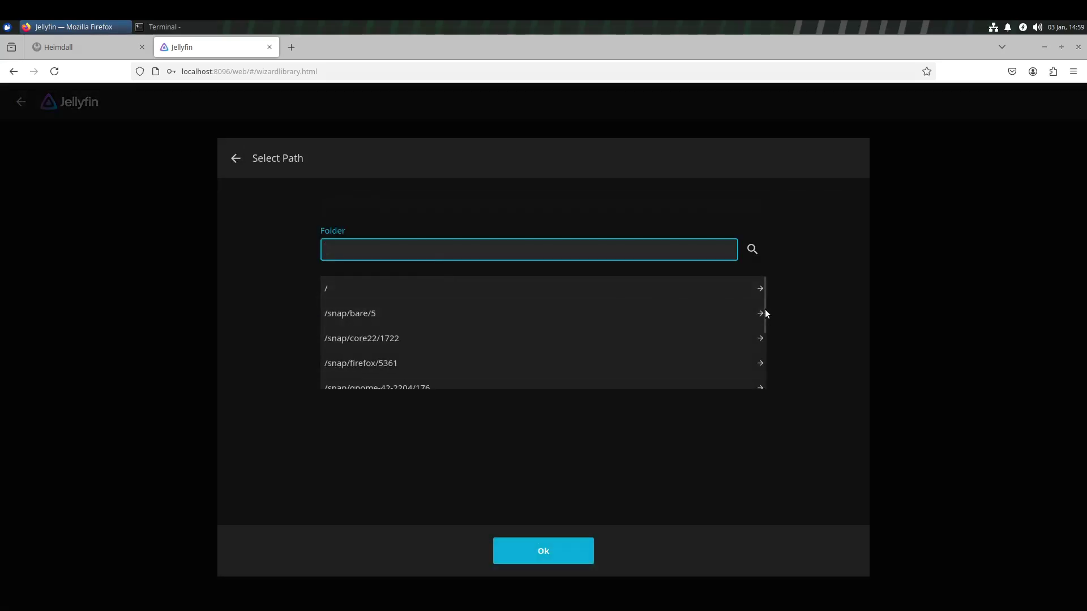
left_click_drag(763, 311, 755, 387)
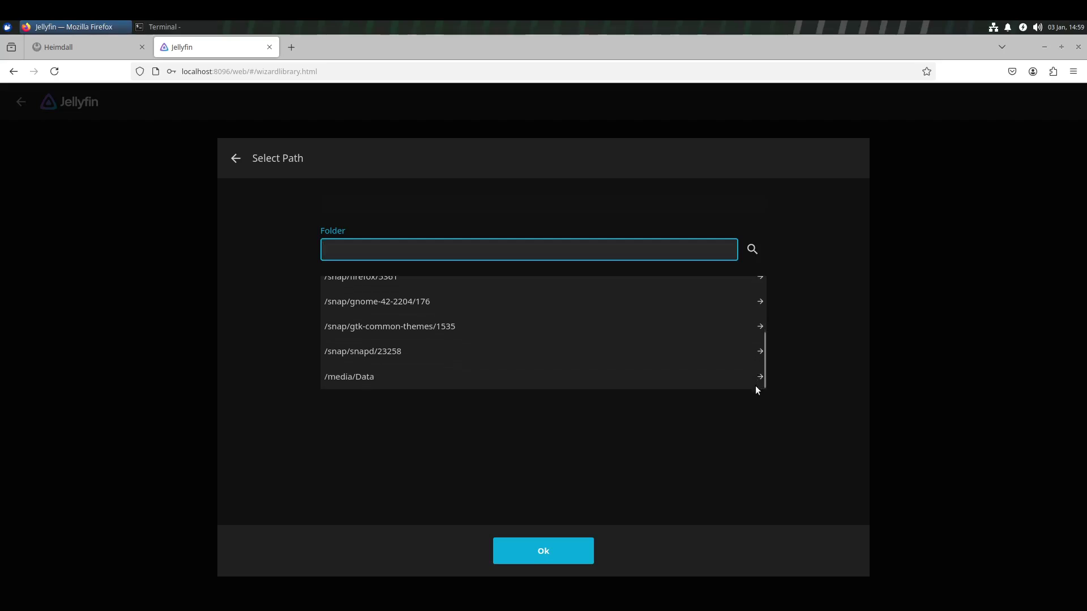
left_click(363, 378)
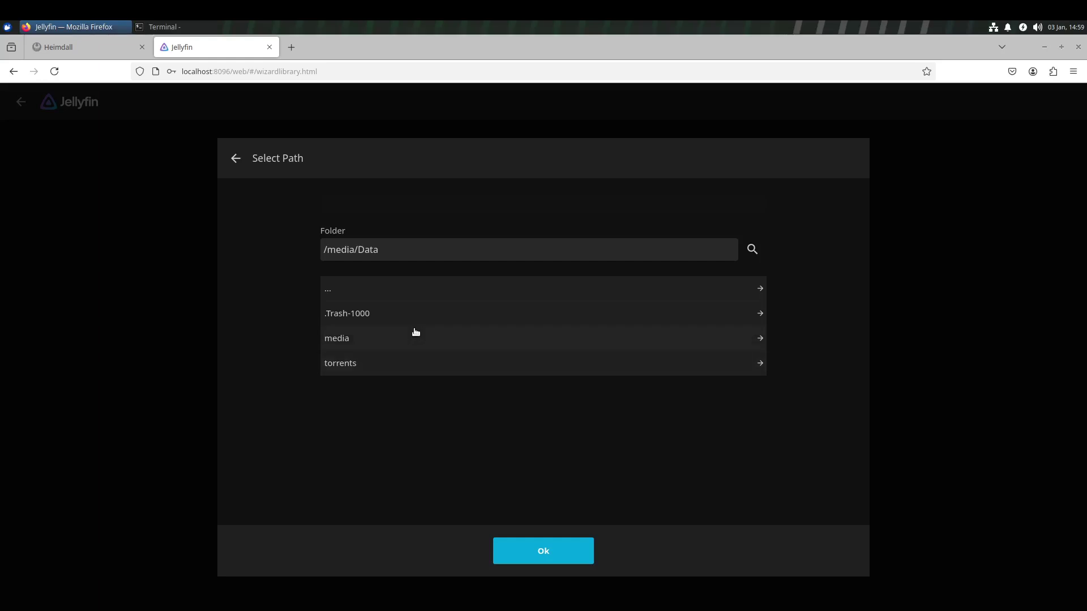
left_click(459, 369)
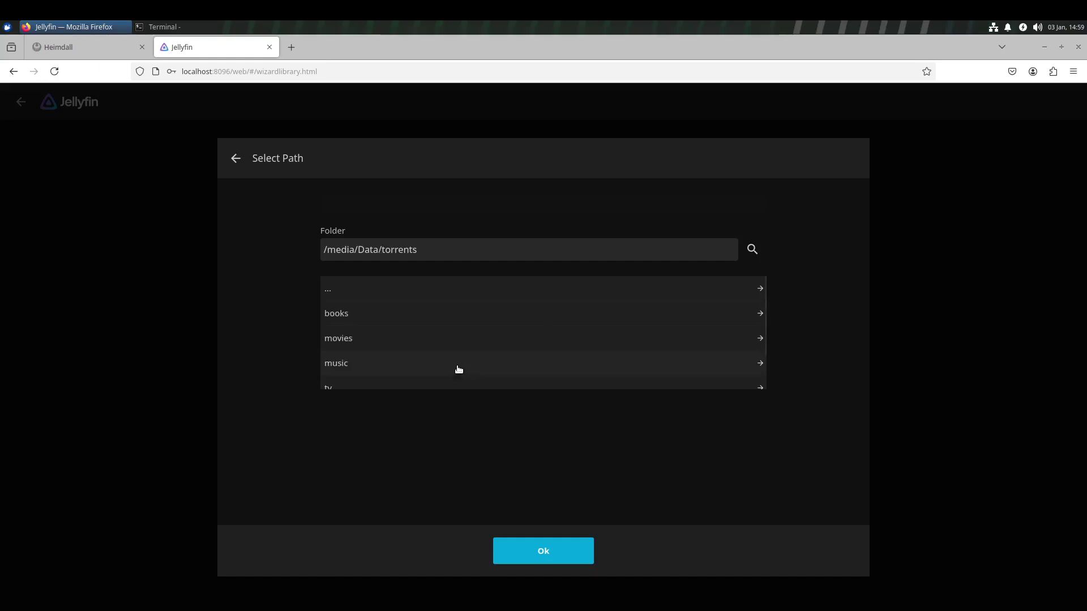
scroll(459, 368, "down", 1)
left_click(437, 361)
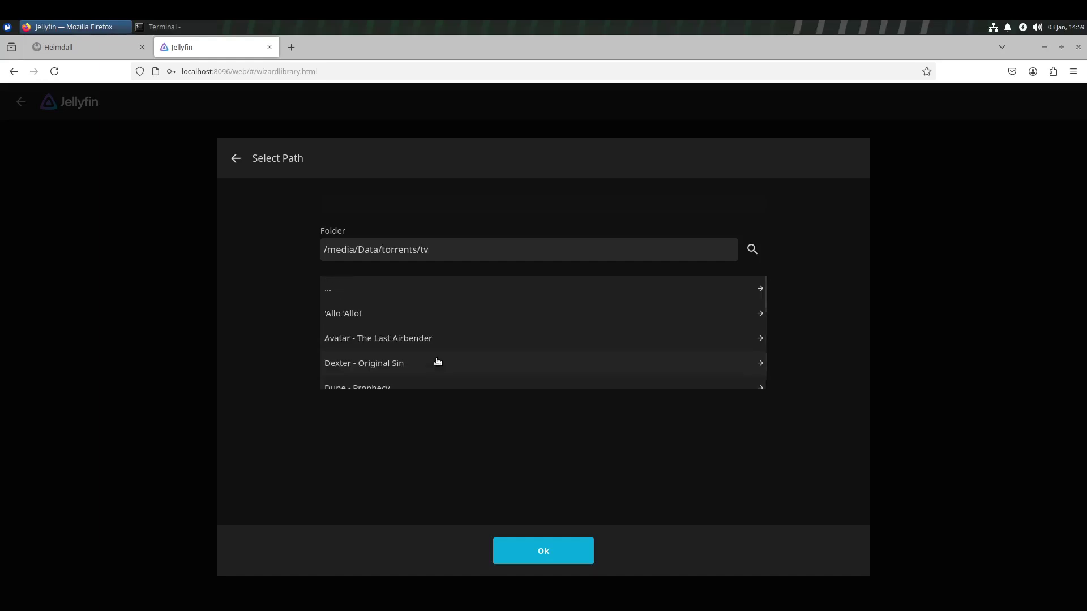
left_click(424, 291)
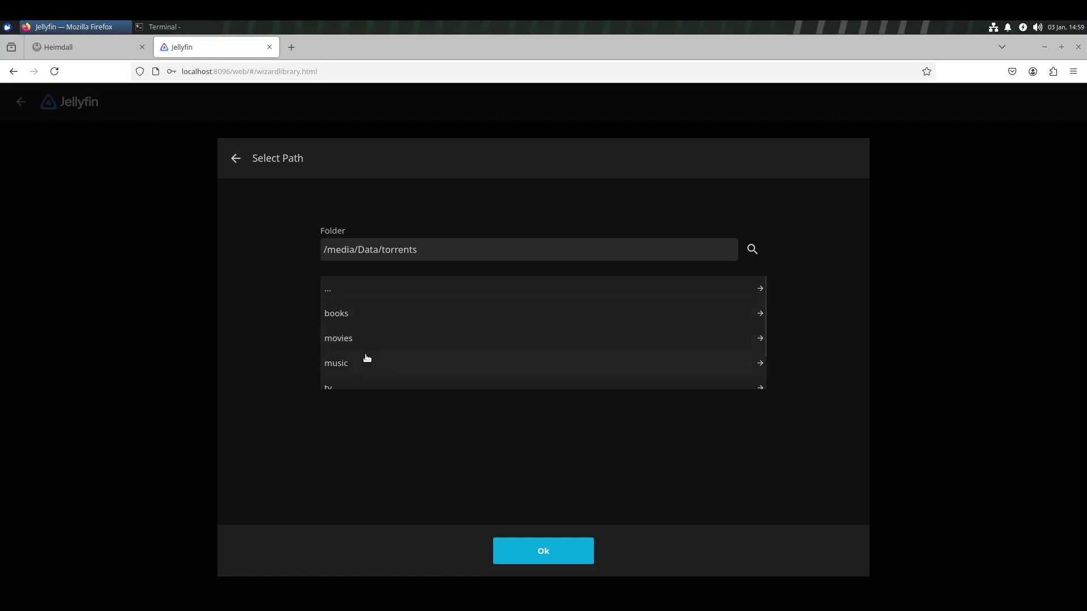
scroll(377, 372, "down", 1)
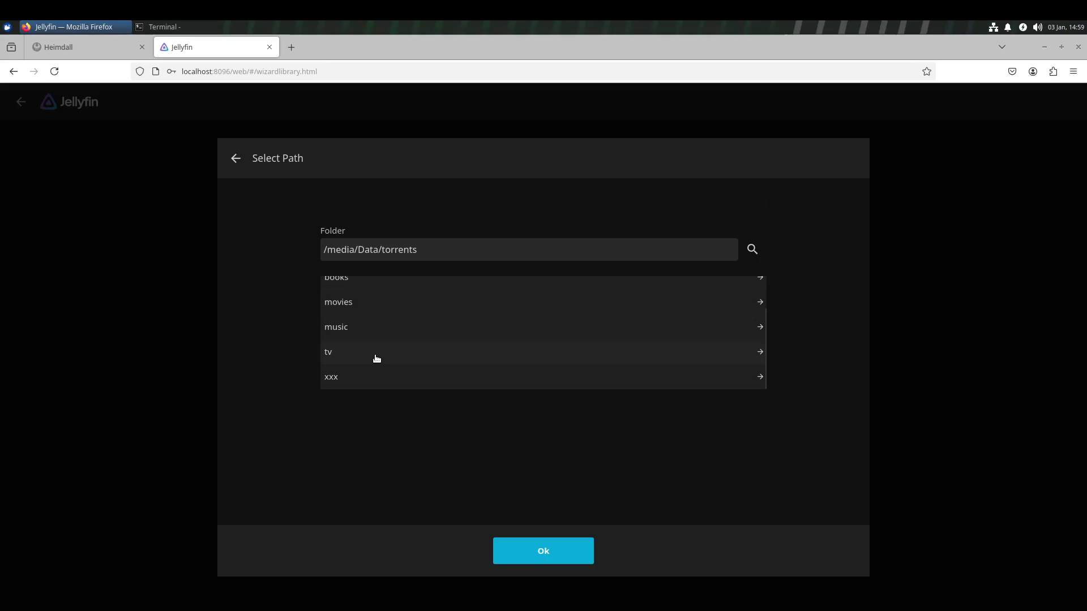
left_click(377, 358)
left_click(543, 552)
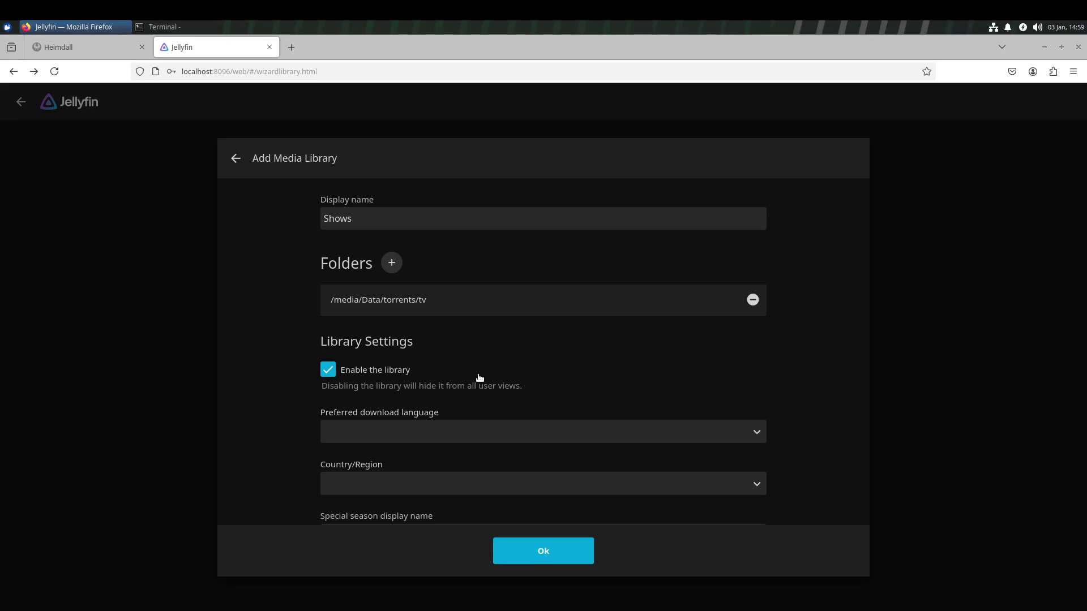
left_click(512, 547)
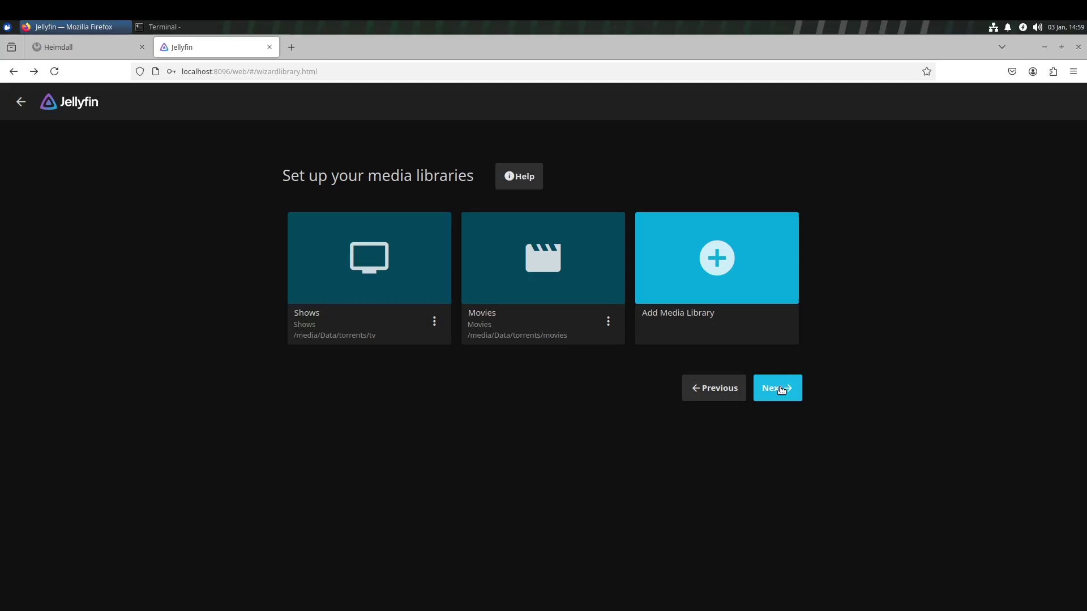
Accept English/United States metadata and allowed remote connections, then finish the wizard.
left_click(781, 390)
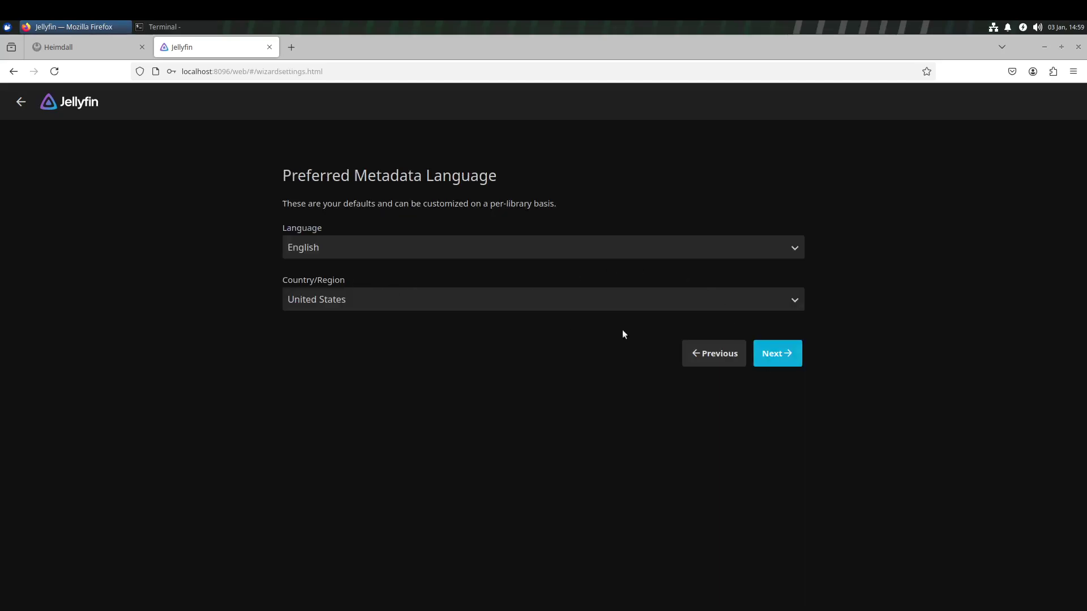
left_click(779, 352)
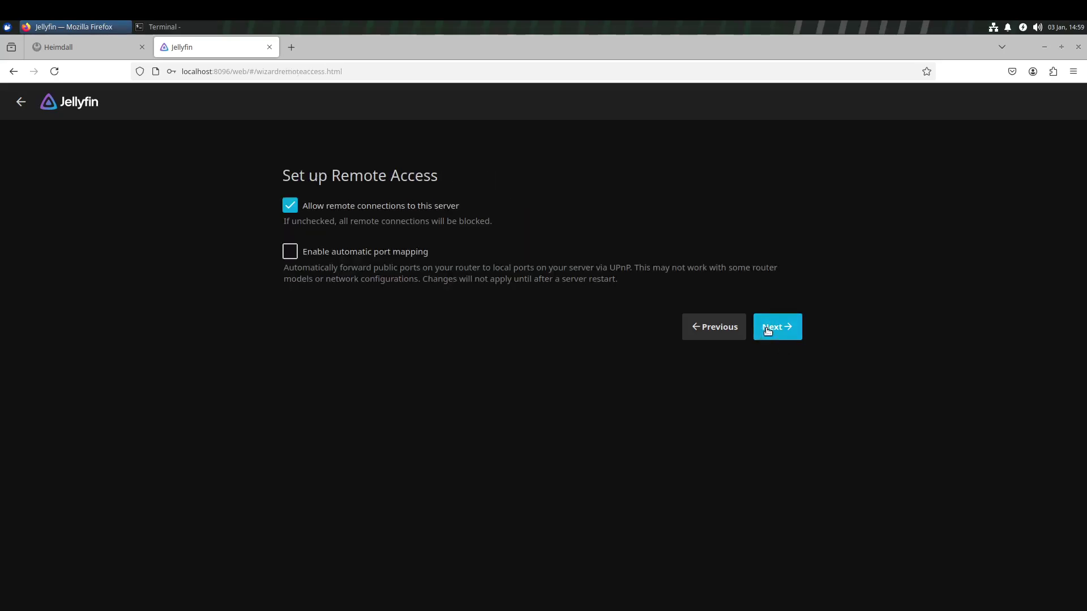
left_click(768, 331)
left_click(776, 257)
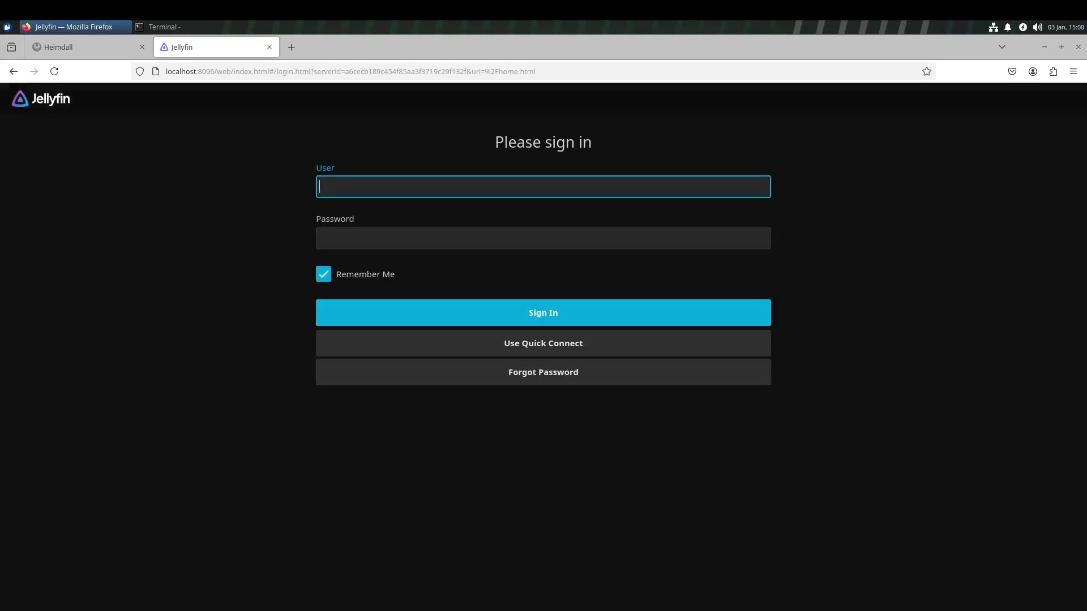
Sign in to Jellyfin with the admin user name and password, then close the Jellyfin tab.
type("jim")
key("Tab")
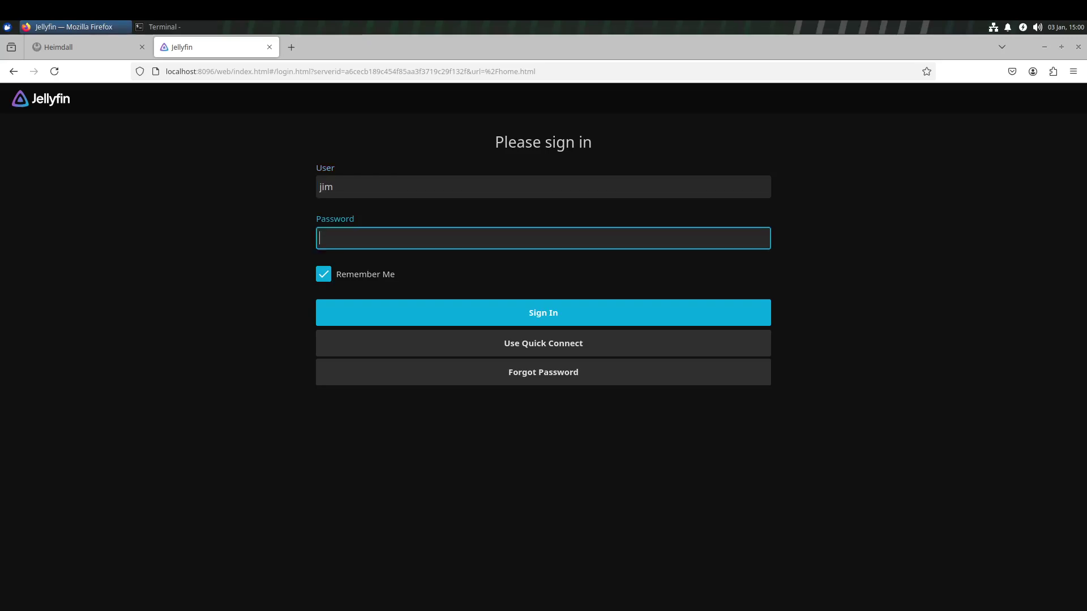
type("j")
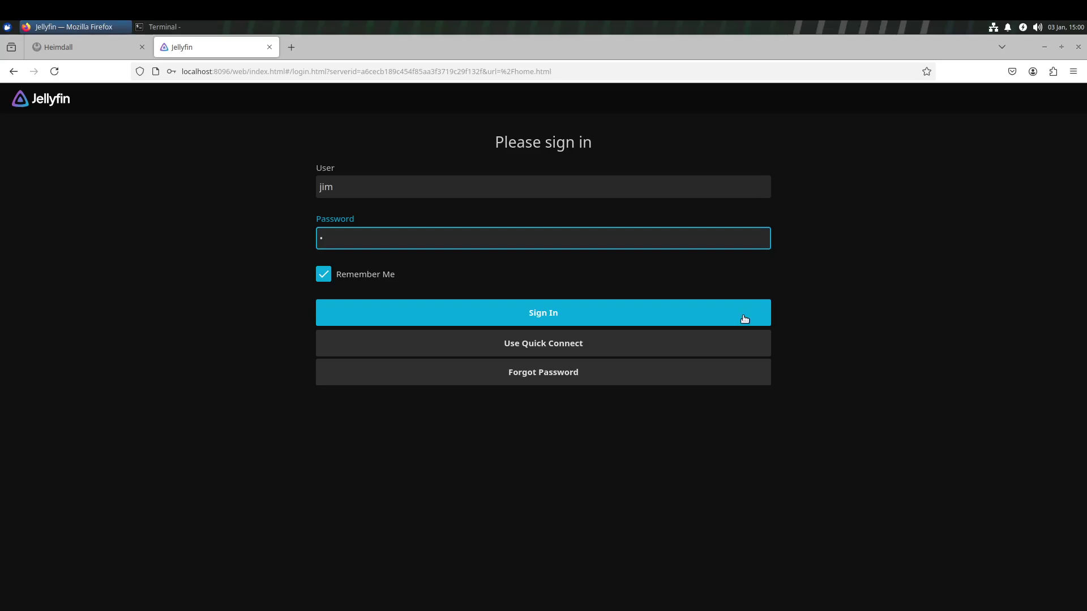
left_click(730, 310)
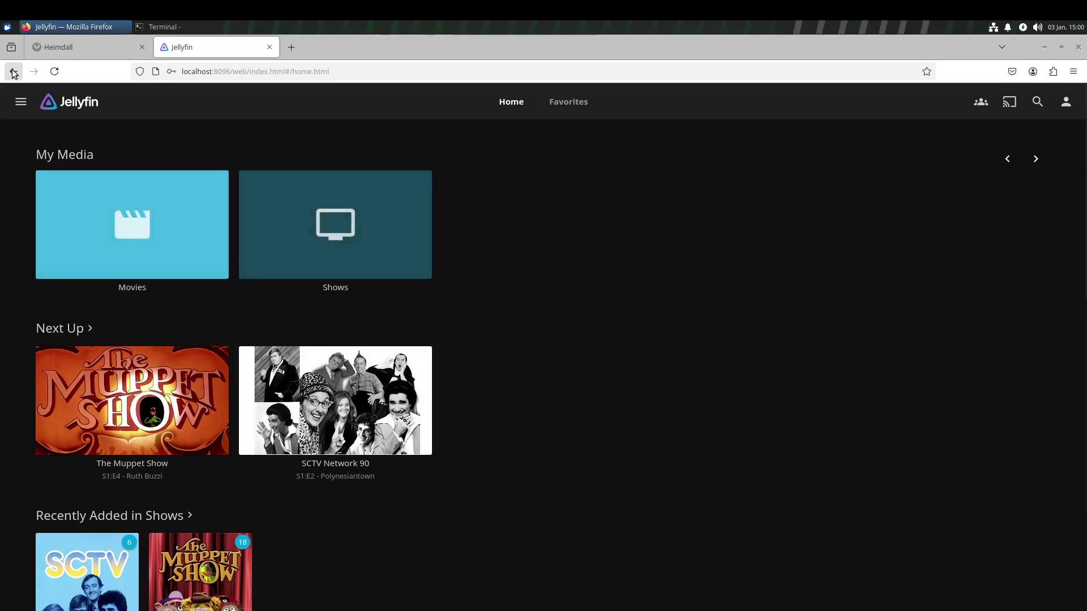
left_click(270, 47)
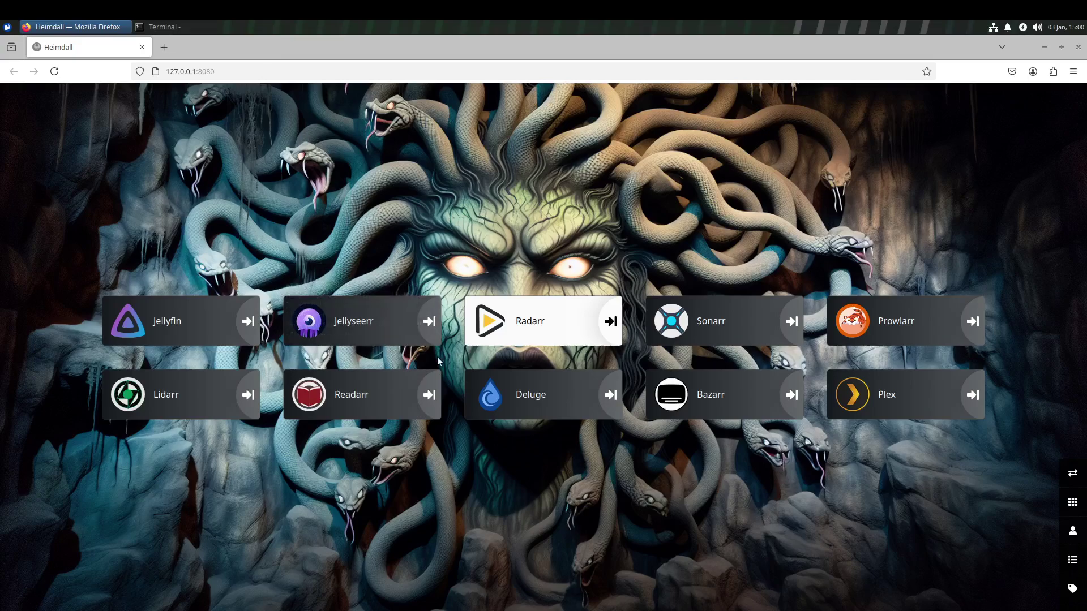
Launch Jellyseerr from the Heimdall dashboard and select Jellyfin as its media server.
left_click(367, 326)
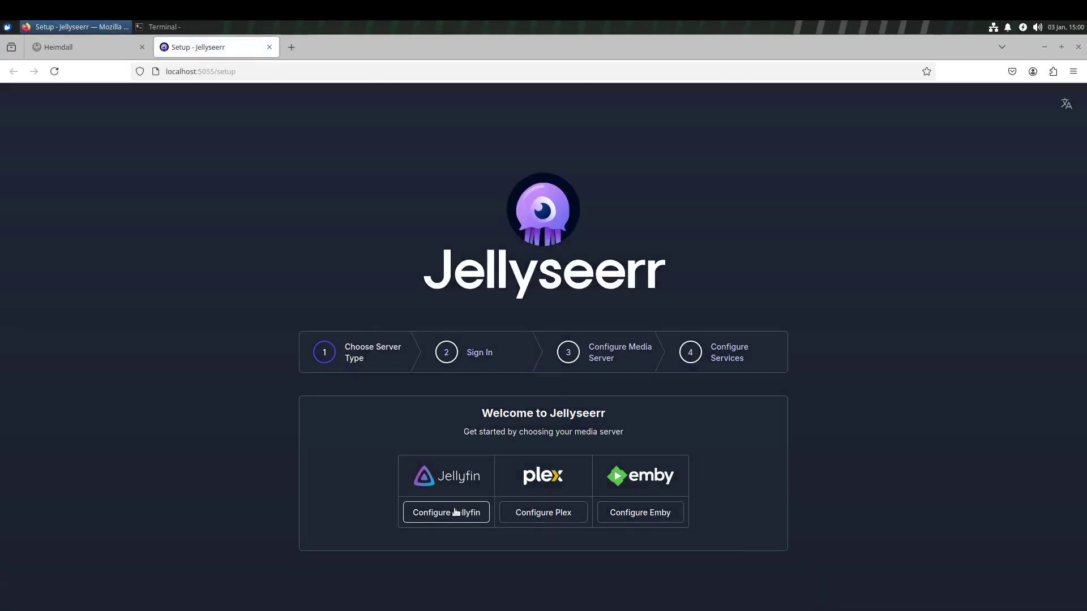
left_click(456, 512)
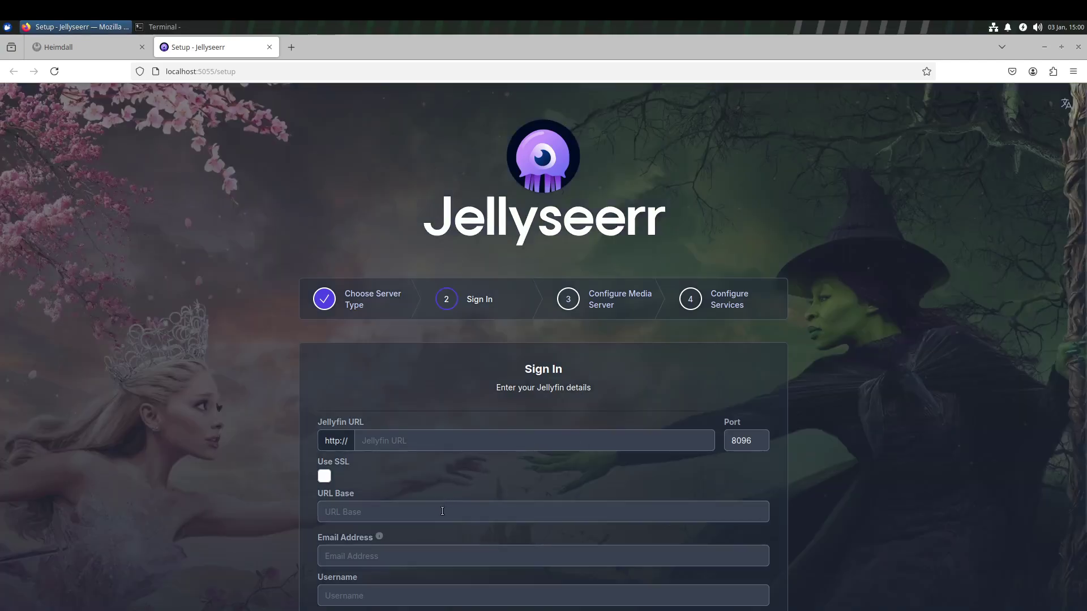
Enter localhost as the Jellyfin server address, correcting the typo.
left_click(442, 511)
left_click(497, 441)
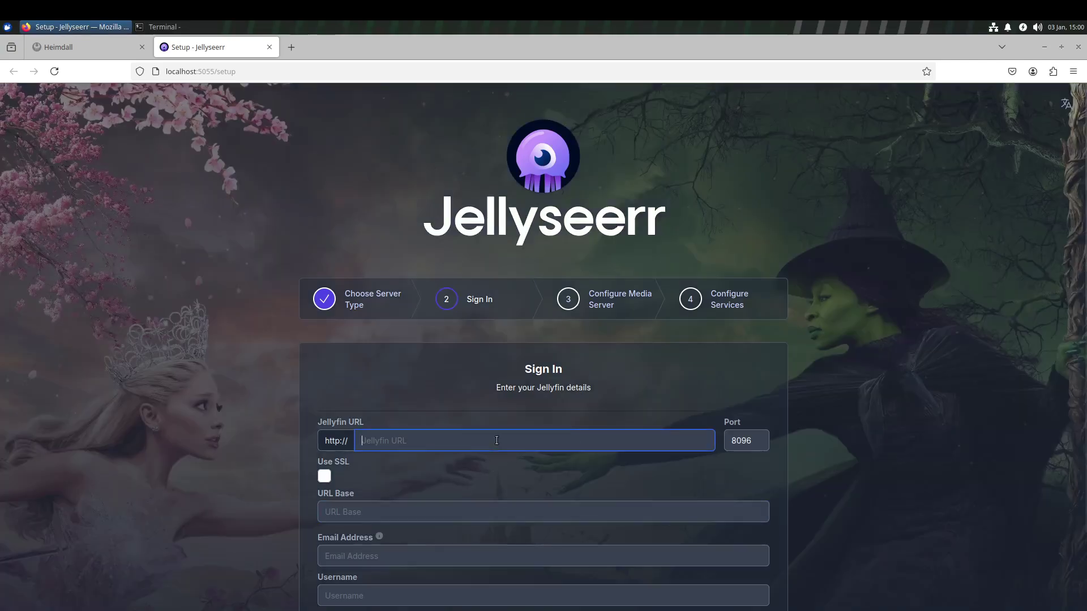
type("l")
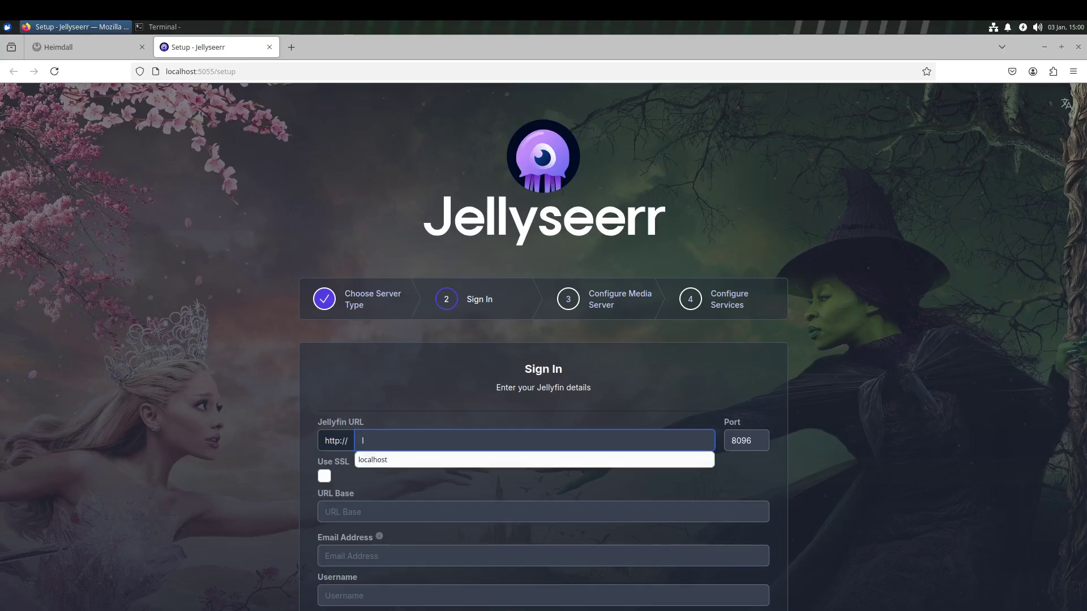
type("oc")
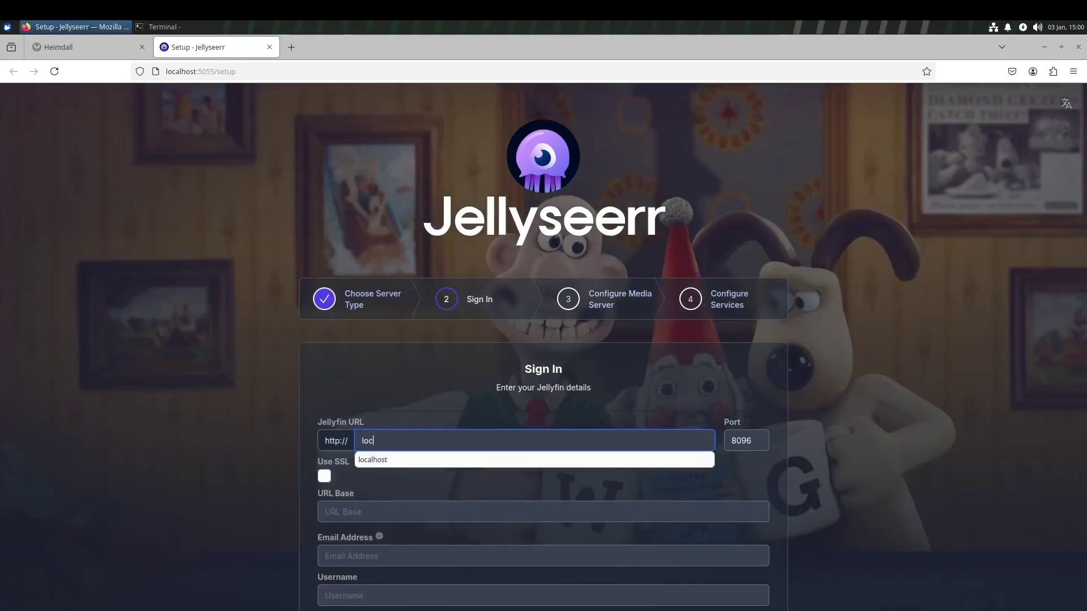
type("al")
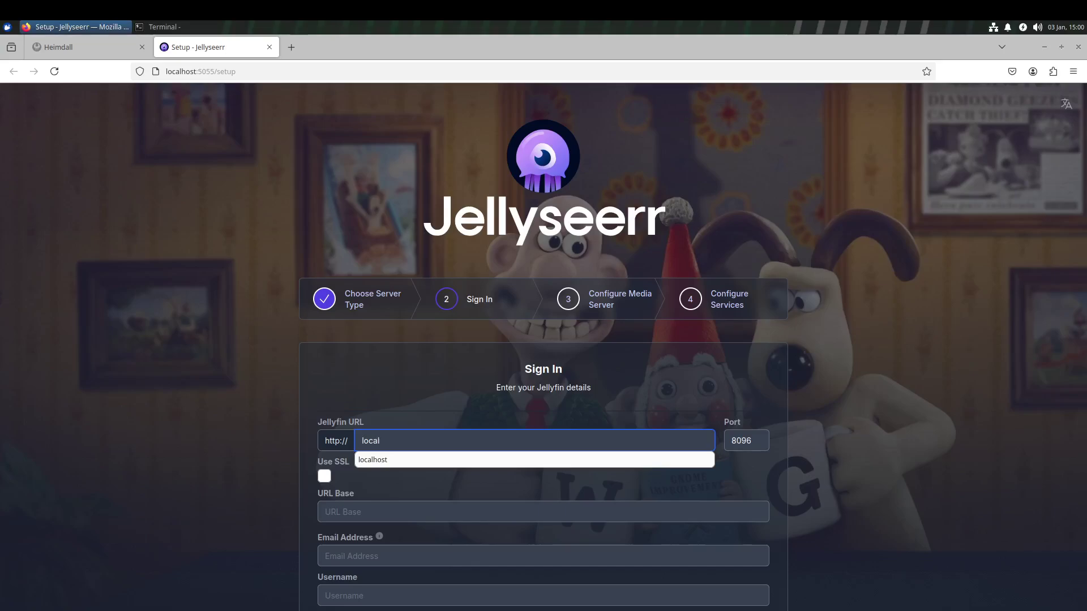
type("hot")
key("BackSpace")
type("s")
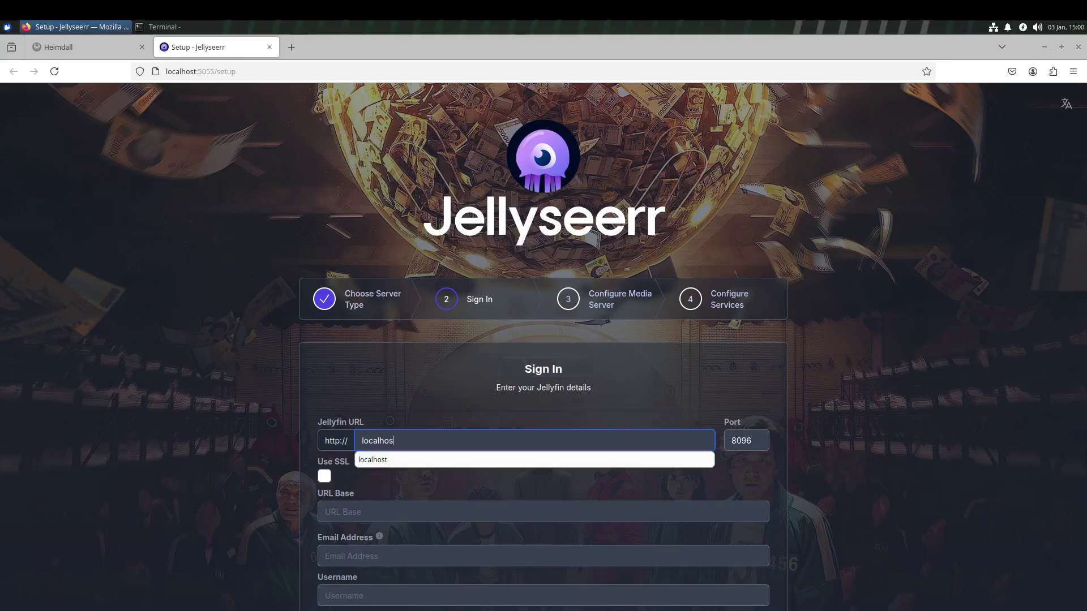
type("t")
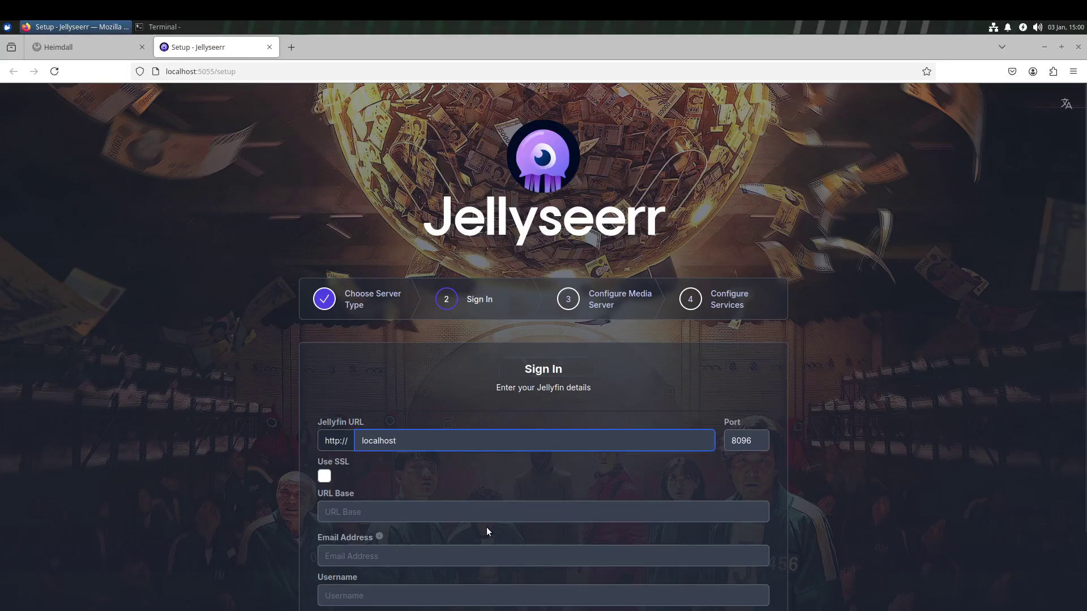
scroll(533, 527, "down", 1)
scroll(533, 532, "down", 3)
Fill in the Jellyfin username and password, submit, then enter the account's e-mail address.
left_click(407, 484)
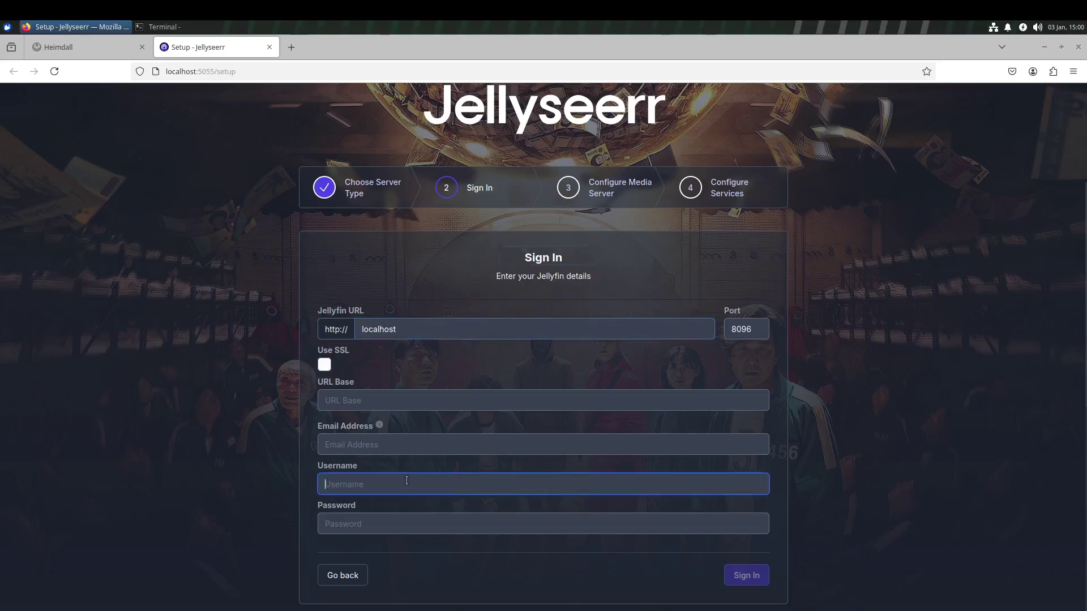
type("jim")
key("Tab")
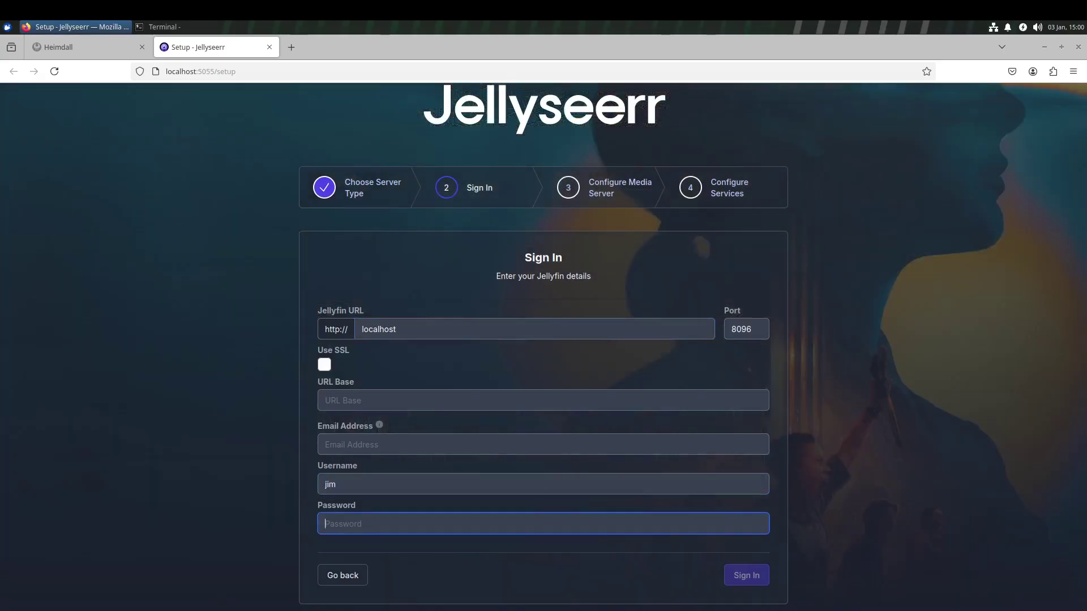
type("a")
left_click(746, 576)
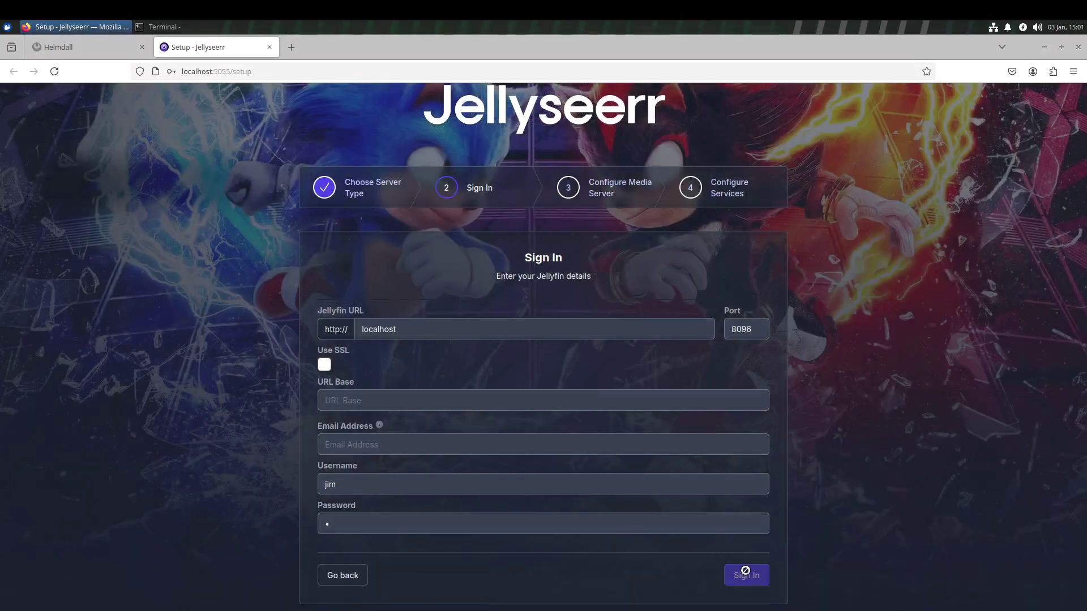
left_click(390, 441)
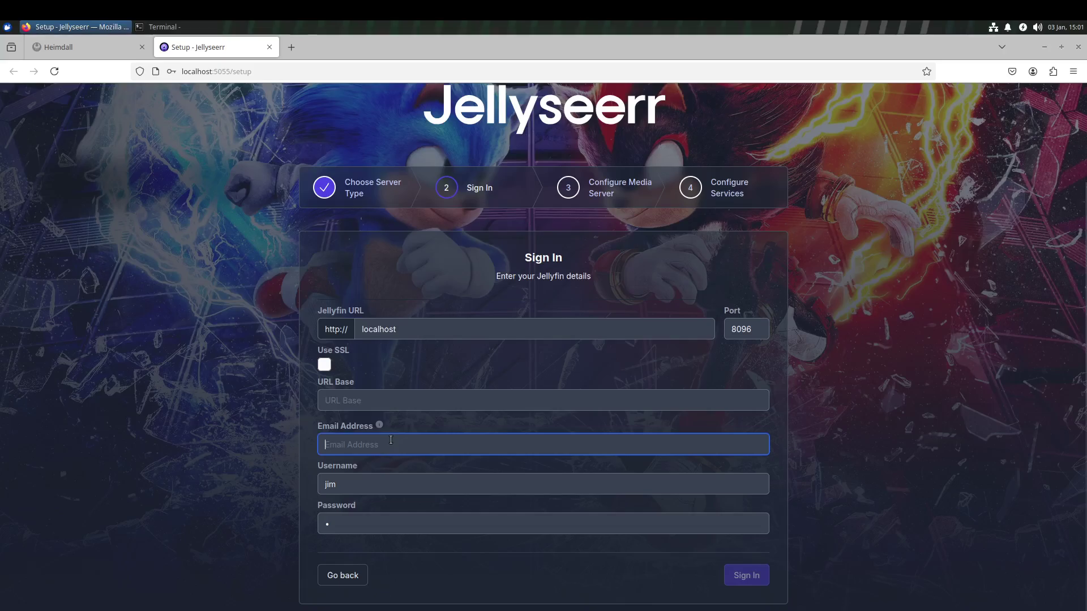
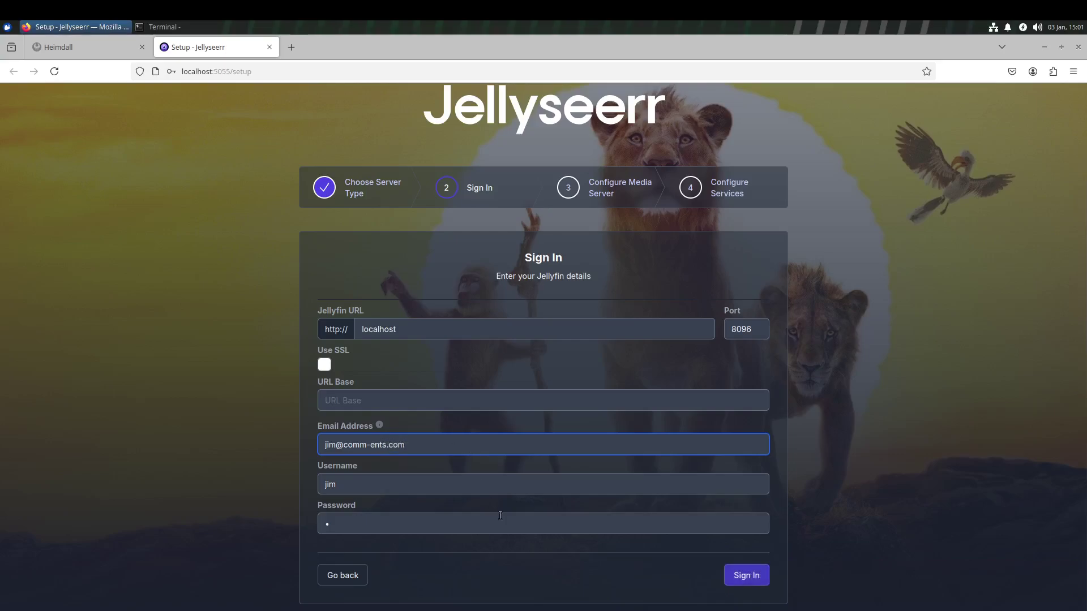
Submit the Jellyfin sign-in, start a full manual library scan, and switch to the Heimdall tab.
left_click(742, 574)
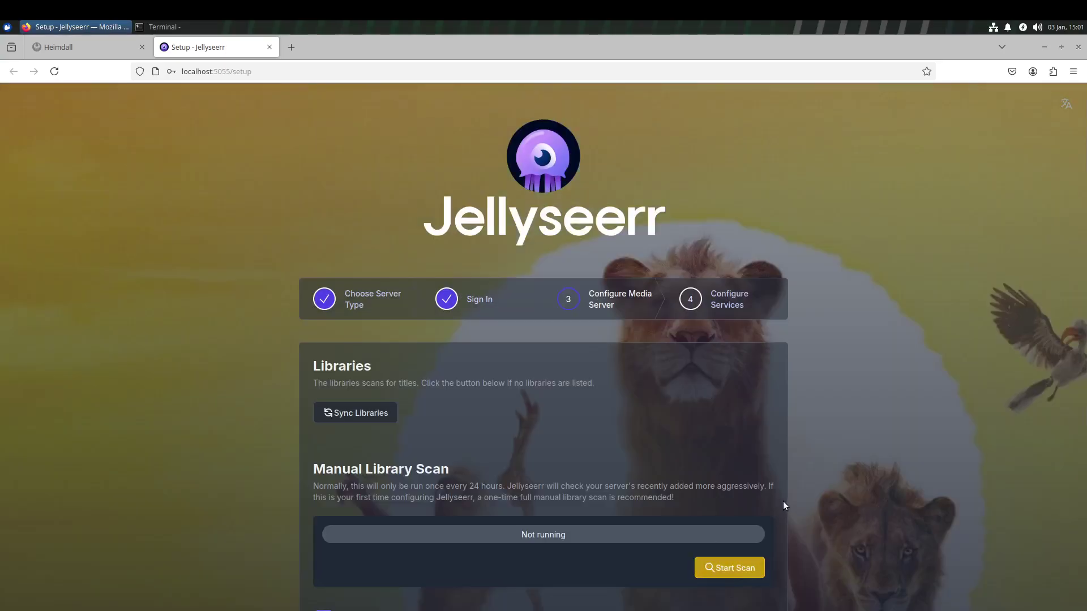
scroll(570, 446, "down", 3)
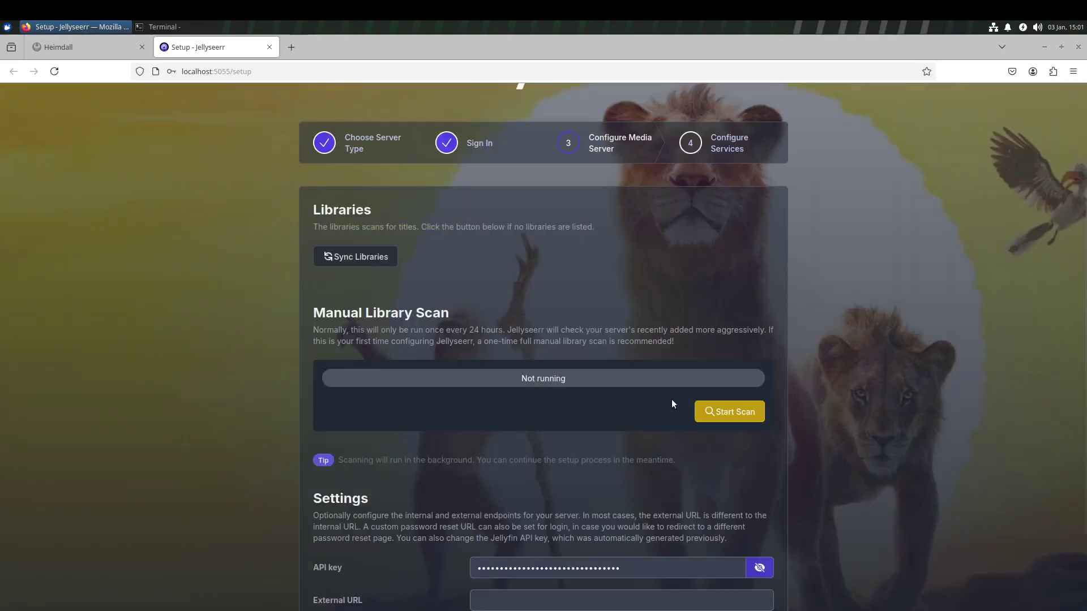
left_click(752, 415)
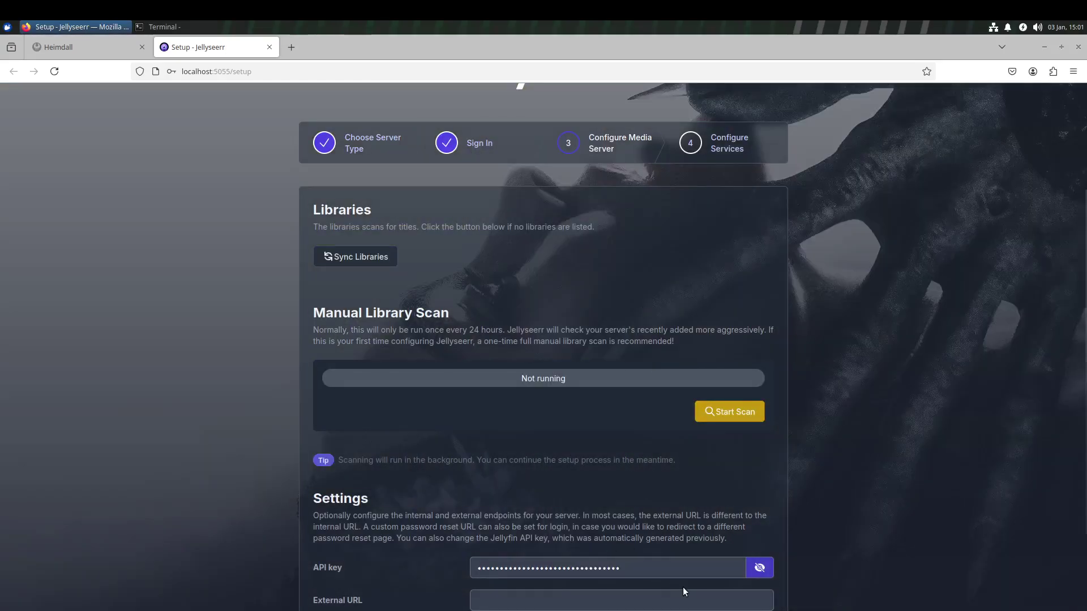
scroll(672, 575, "down", 3)
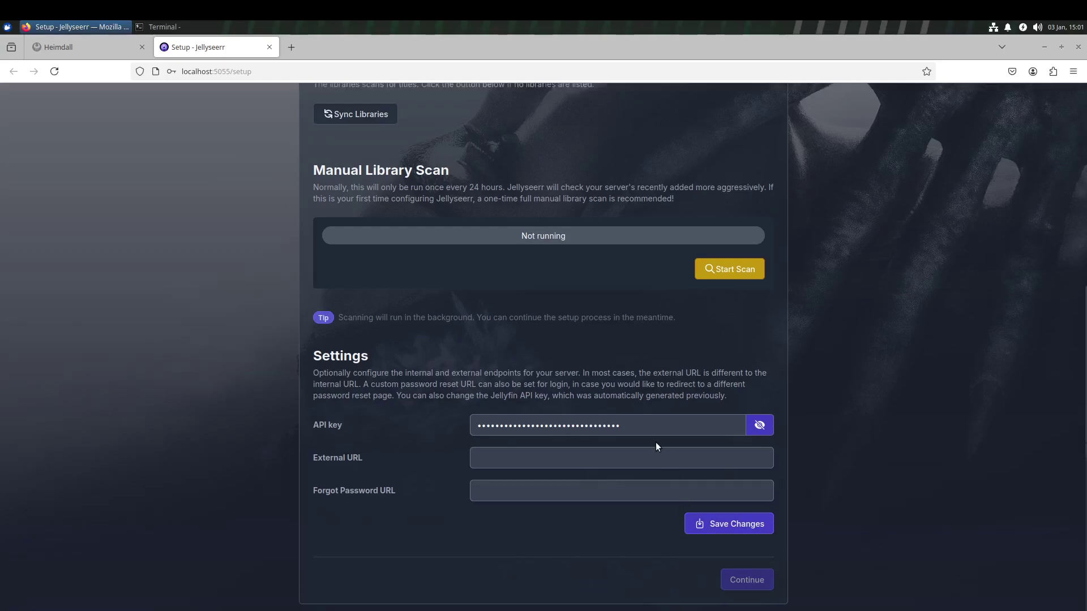
left_click(89, 49)
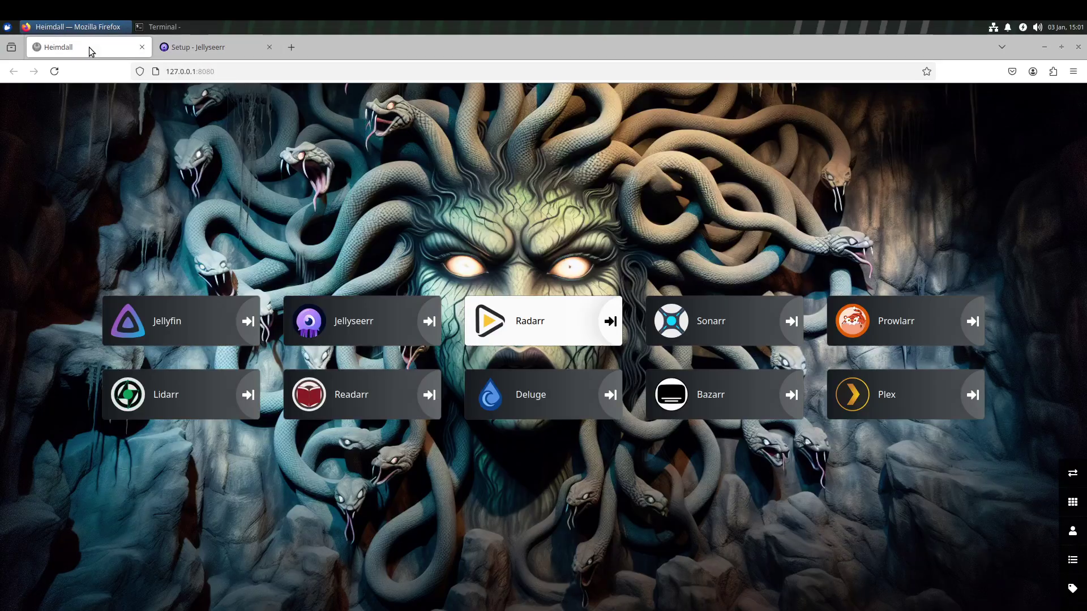
Launch Jellyfin from the Heimdall tile, go to its user settings, and allow site notifications.
left_click(161, 317)
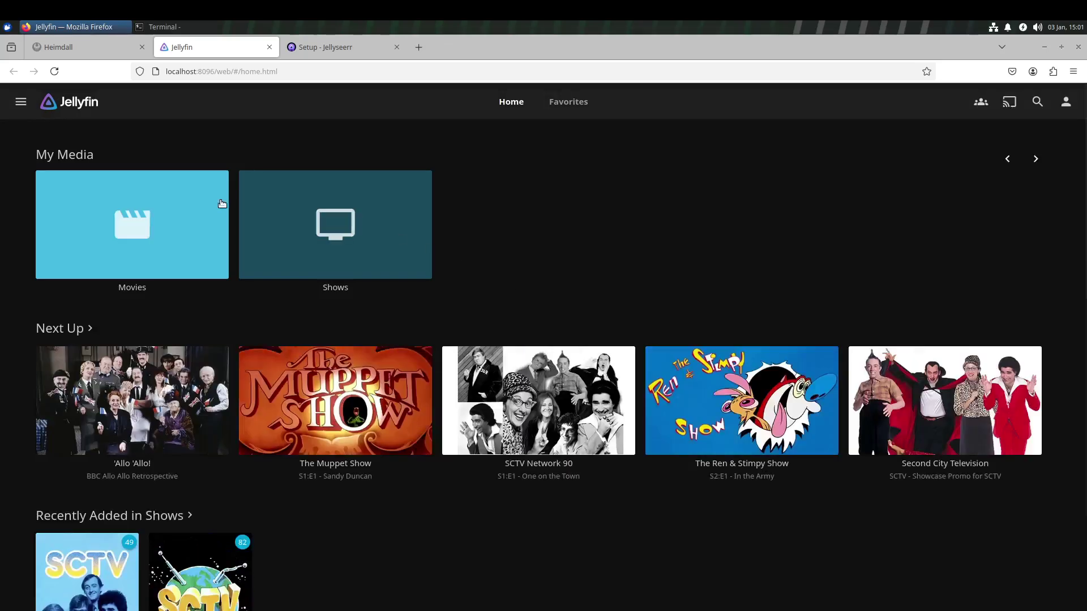
left_click(22, 104)
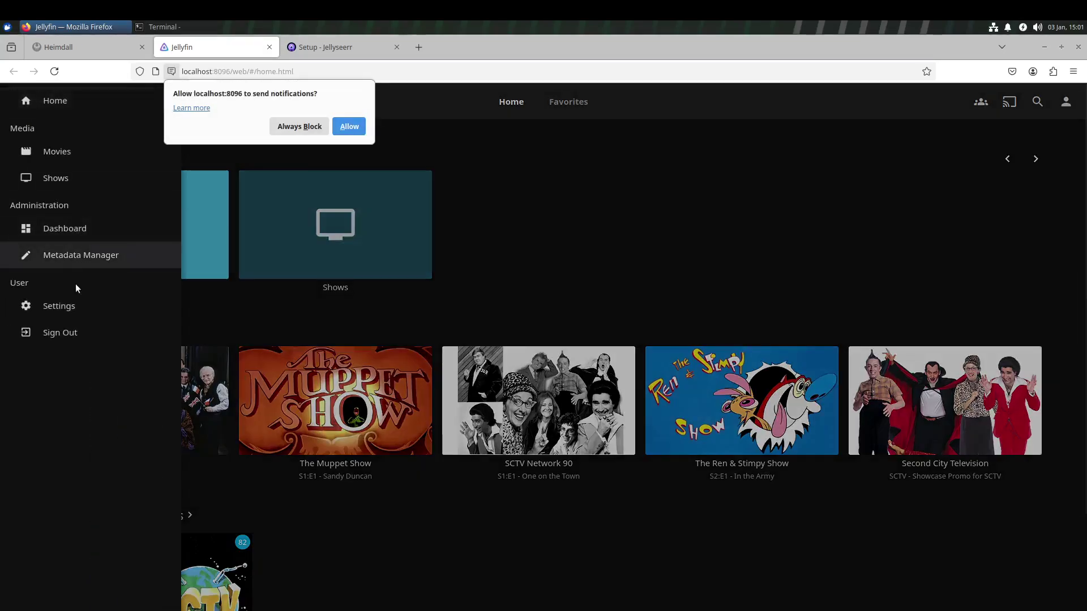
left_click(67, 306)
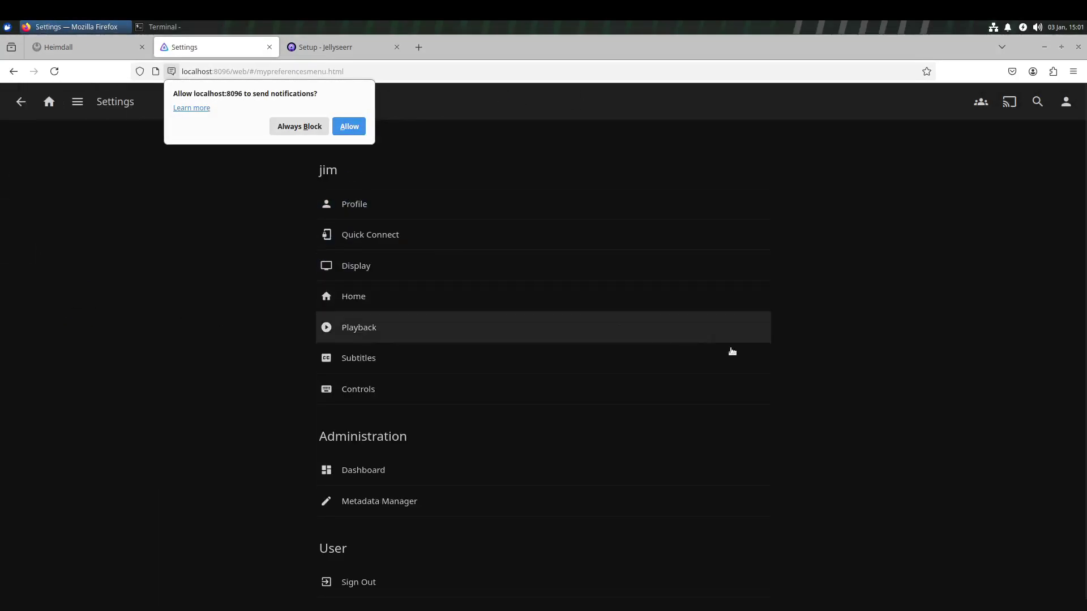
left_click(344, 127)
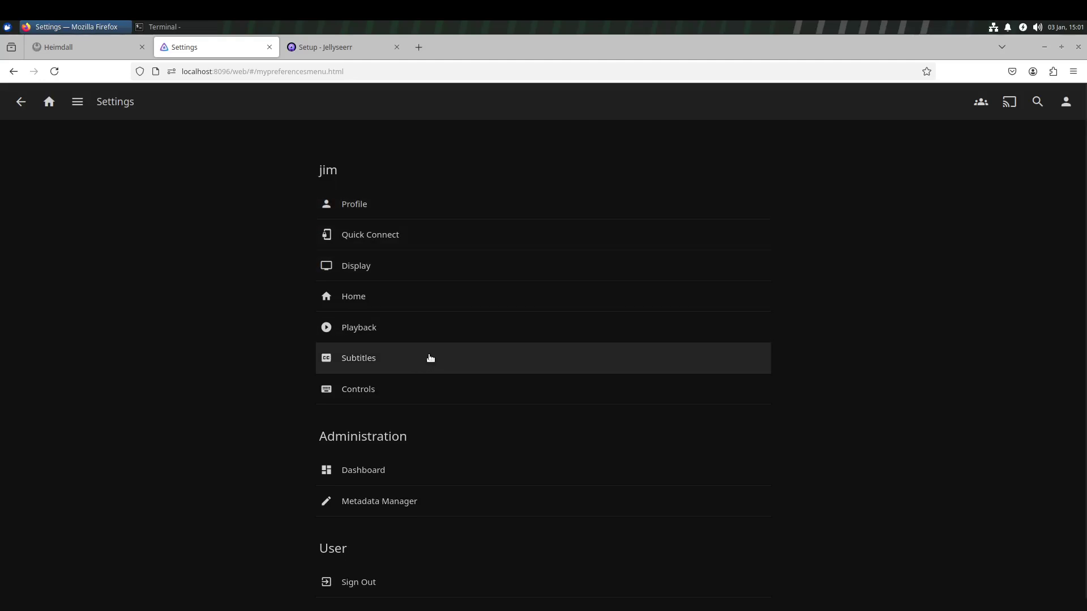
scroll(436, 408, "down", 2)
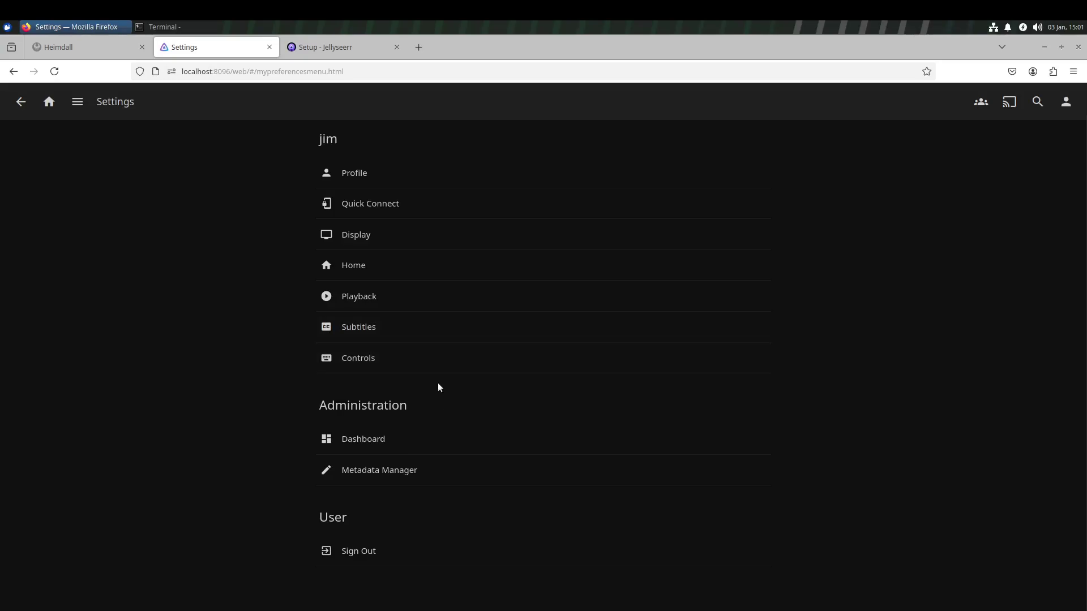
Select the Jellyseerr key on Jellyfin's Dashboard API Keys page, then return to Jellyseerr setup.
left_click(428, 448)
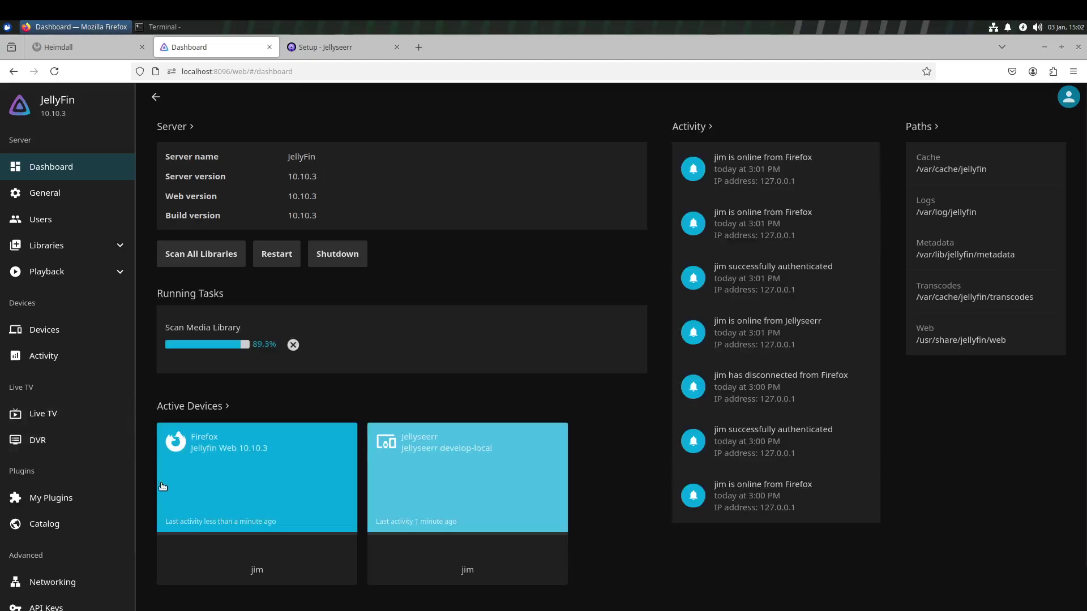
left_click(64, 607)
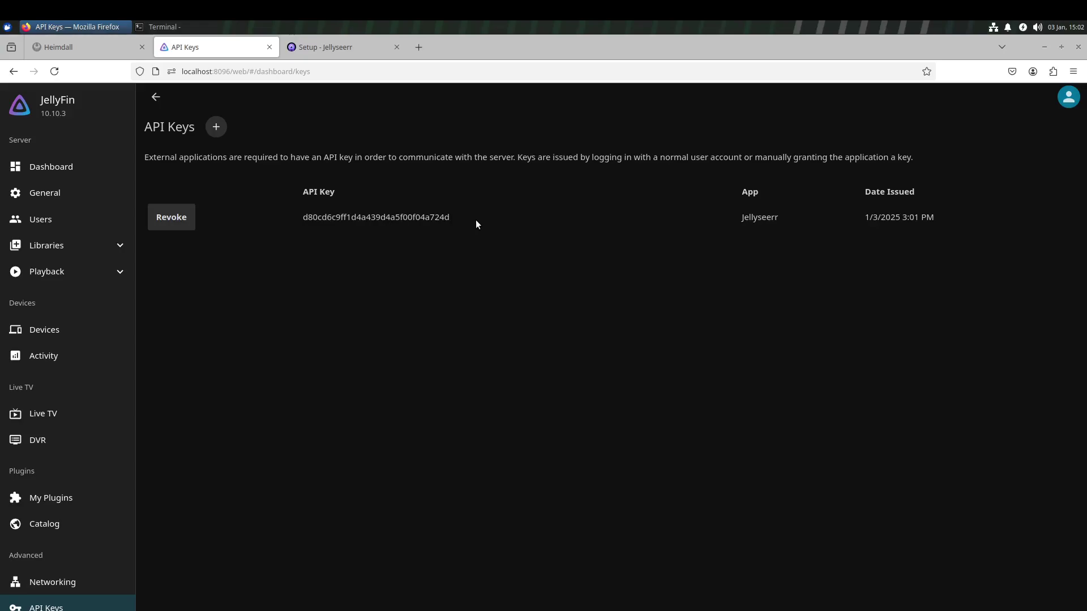
left_click_drag(476, 224, 289, 218)
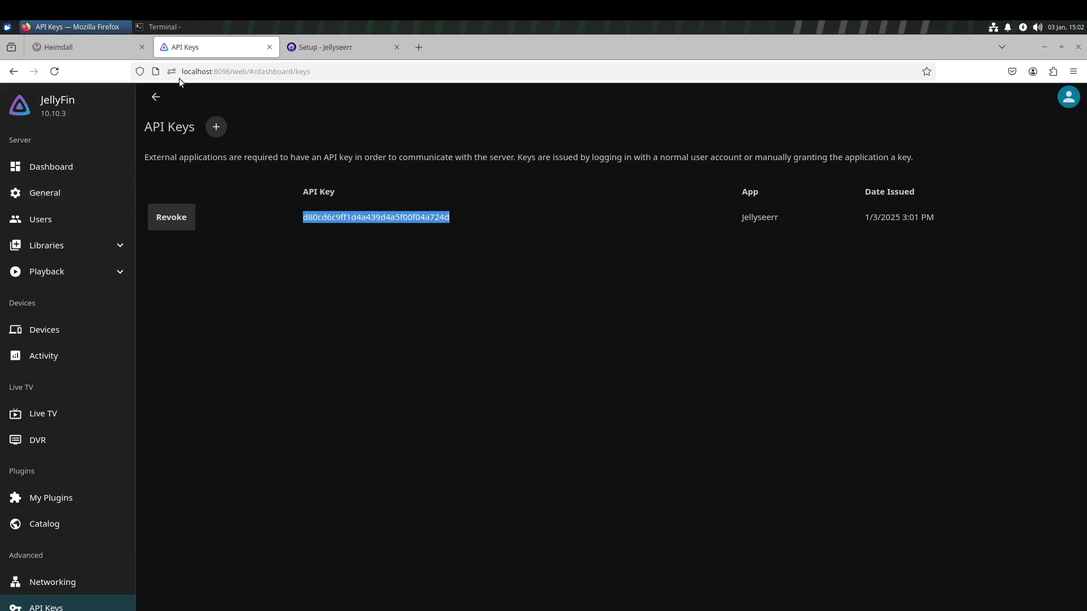
left_click(332, 50)
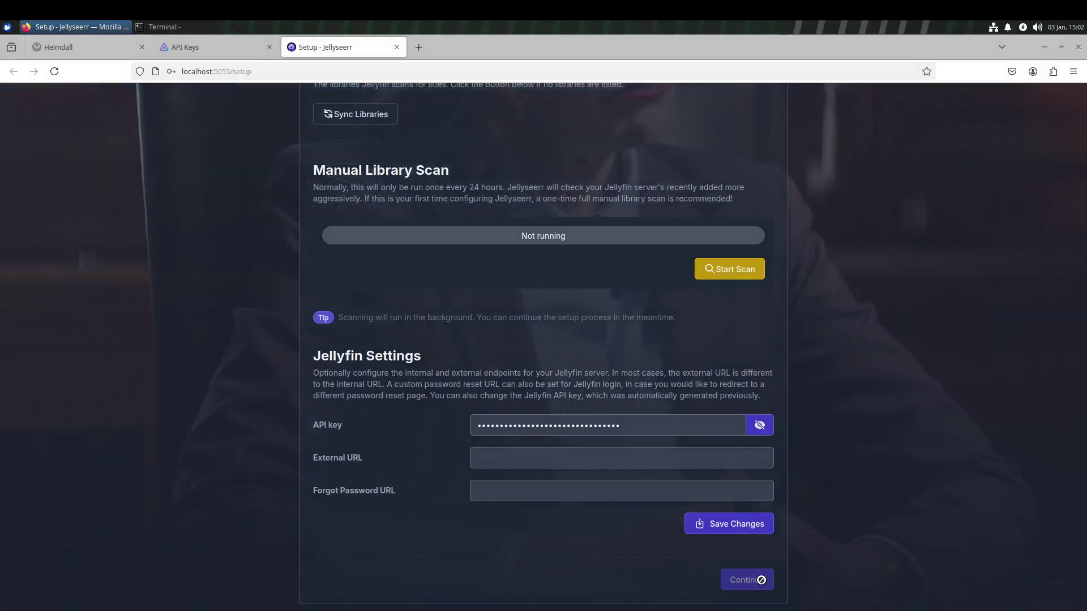
left_click(568, 461)
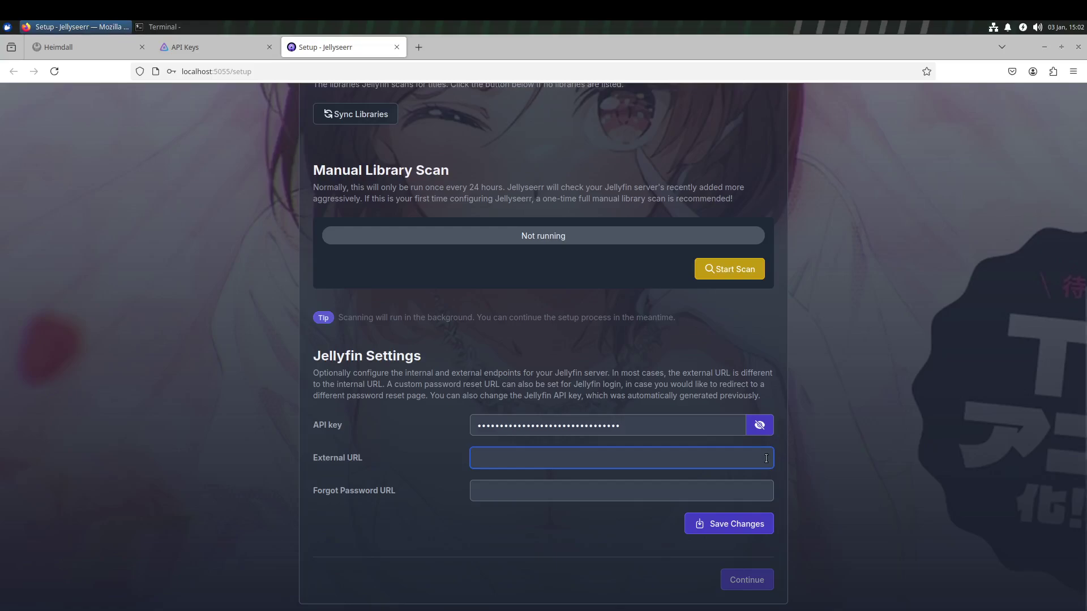
type("htt")
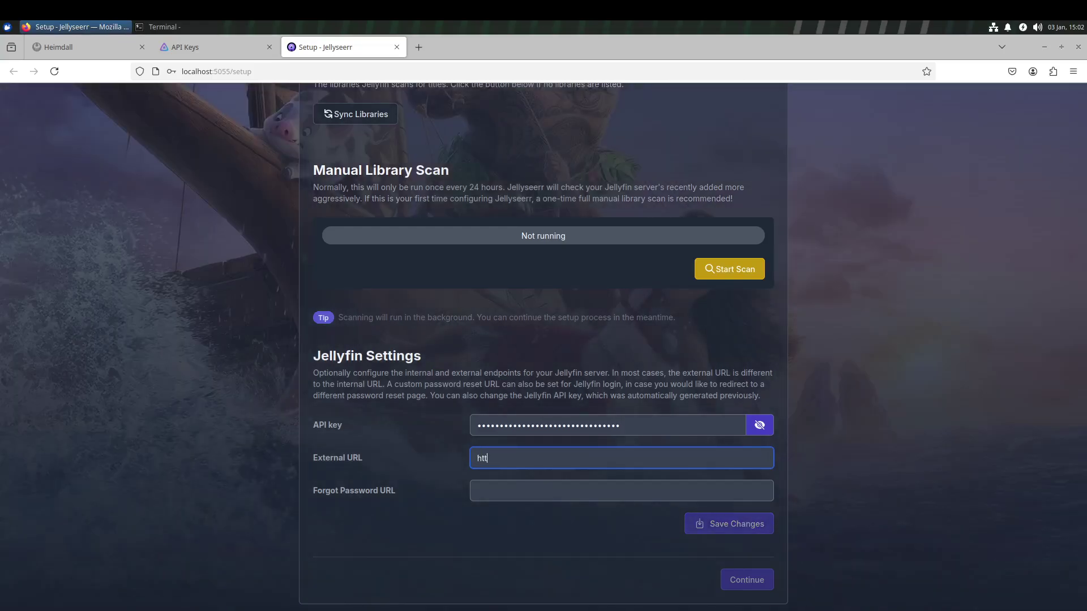
type("p:localho")
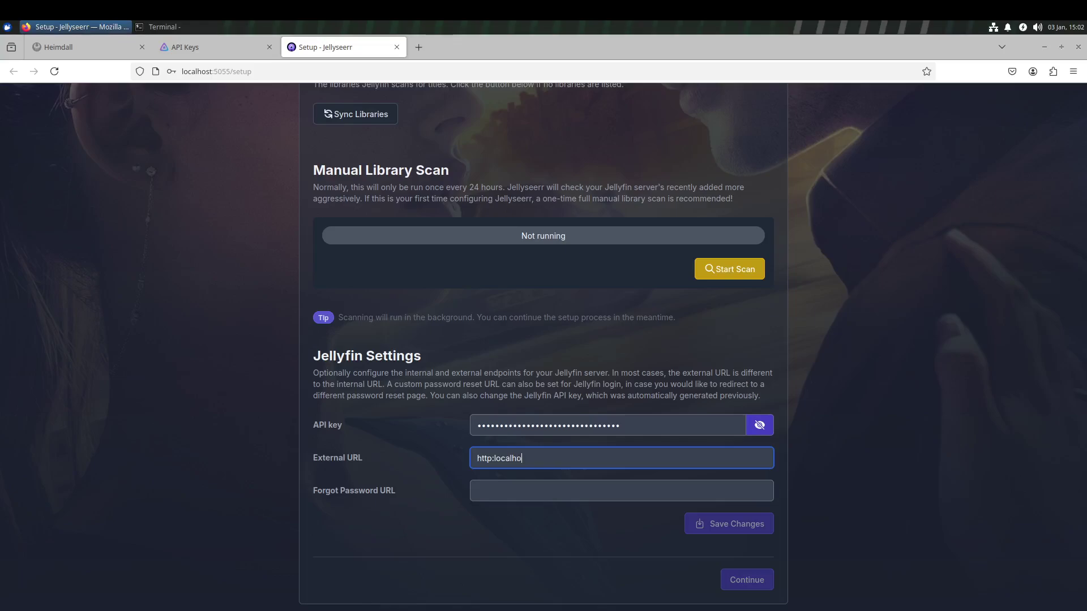
key("BackSpace")
key("BackSpace")
key("BackSpace")
key("BackSpace")
key("BackSpace")
key("BackSpace")
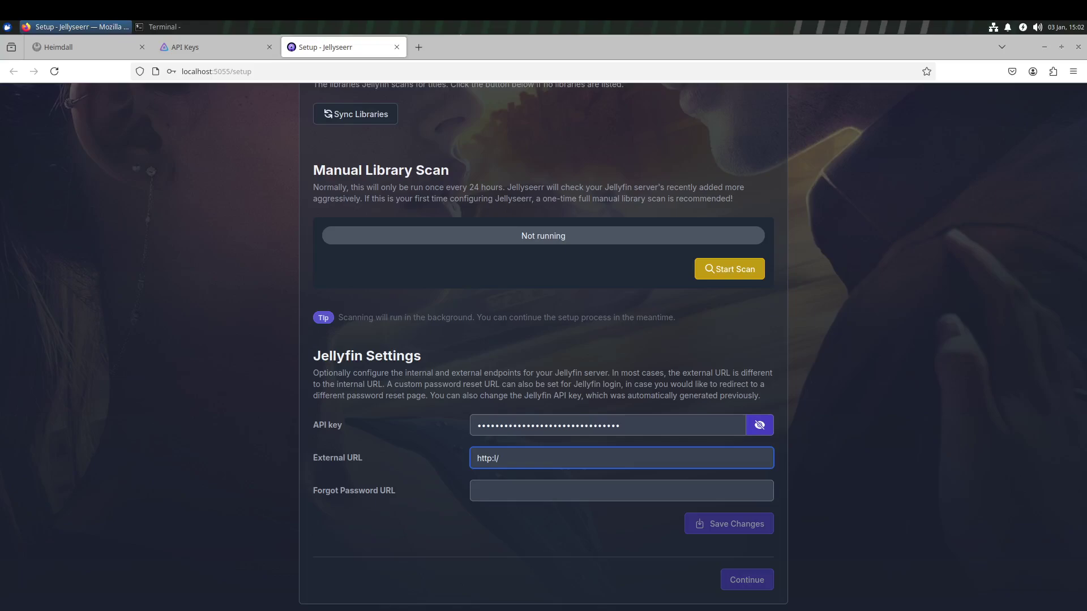
type("//")
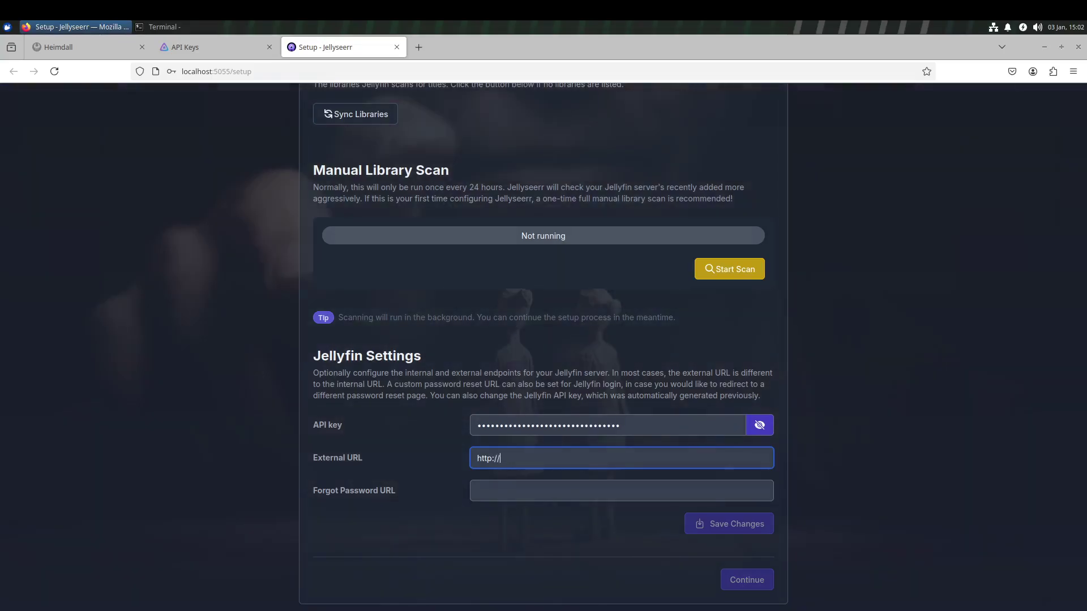
type("localhost")
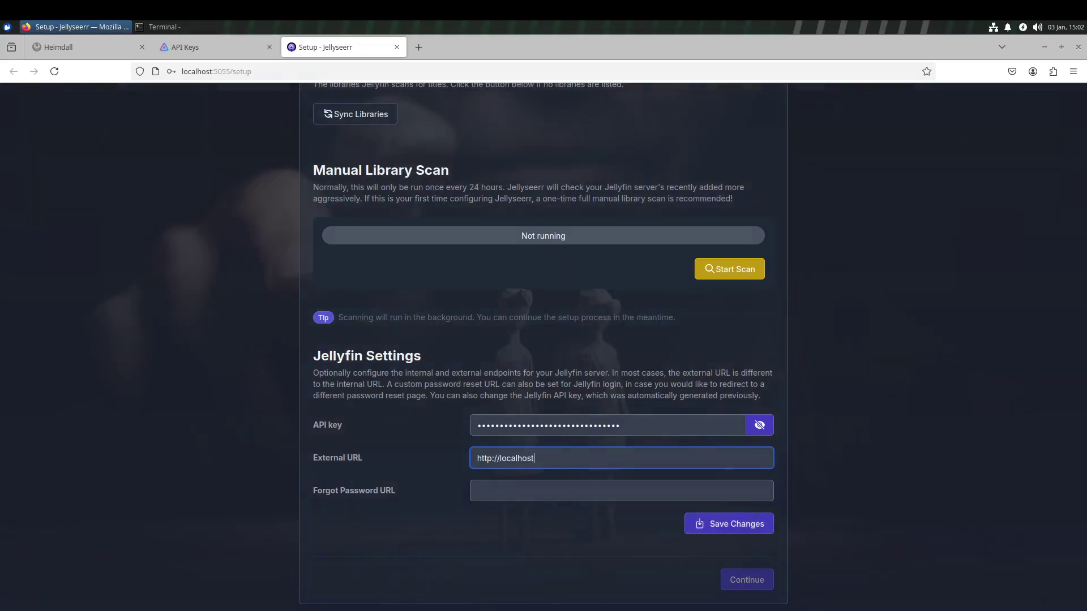
type("/")
key("BackSpace")
type(":")
key("ctrl+shift+i")
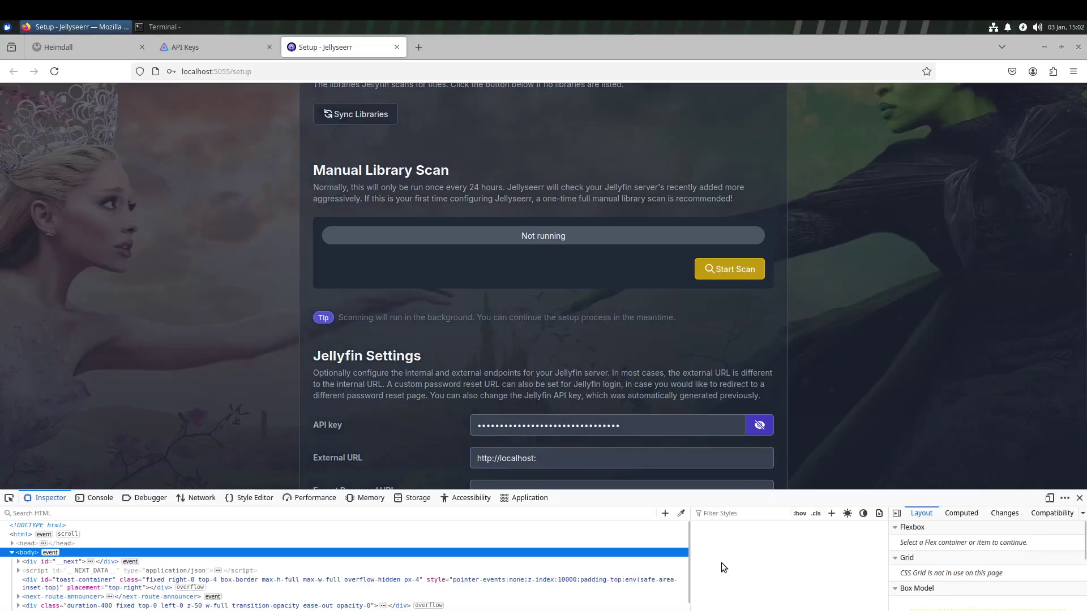
left_click(1080, 498)
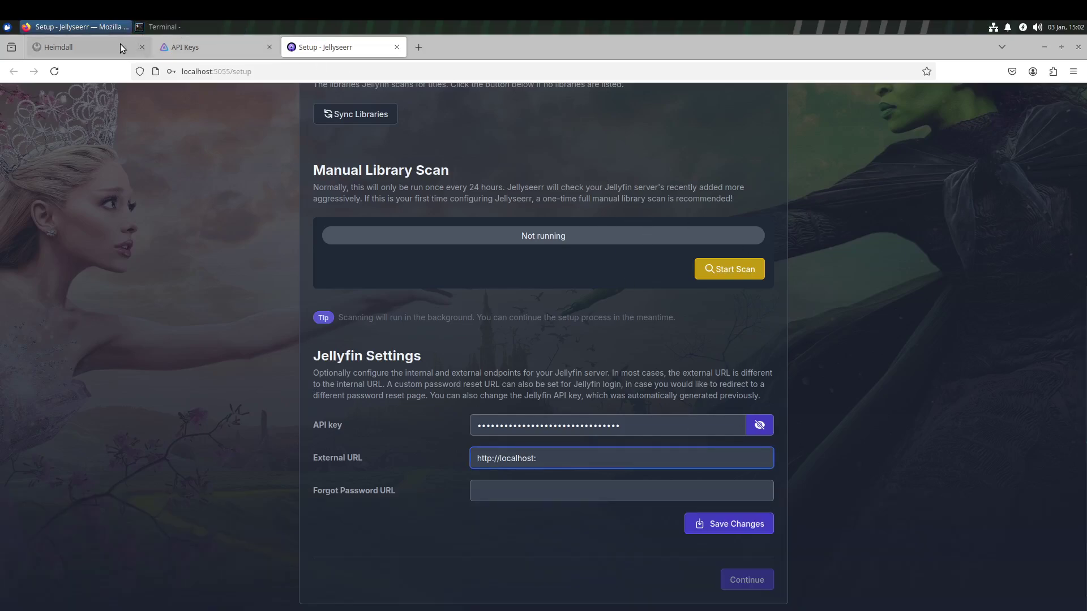
Open Jellyfin from Heimdall and copy its page address.
left_click(115, 45)
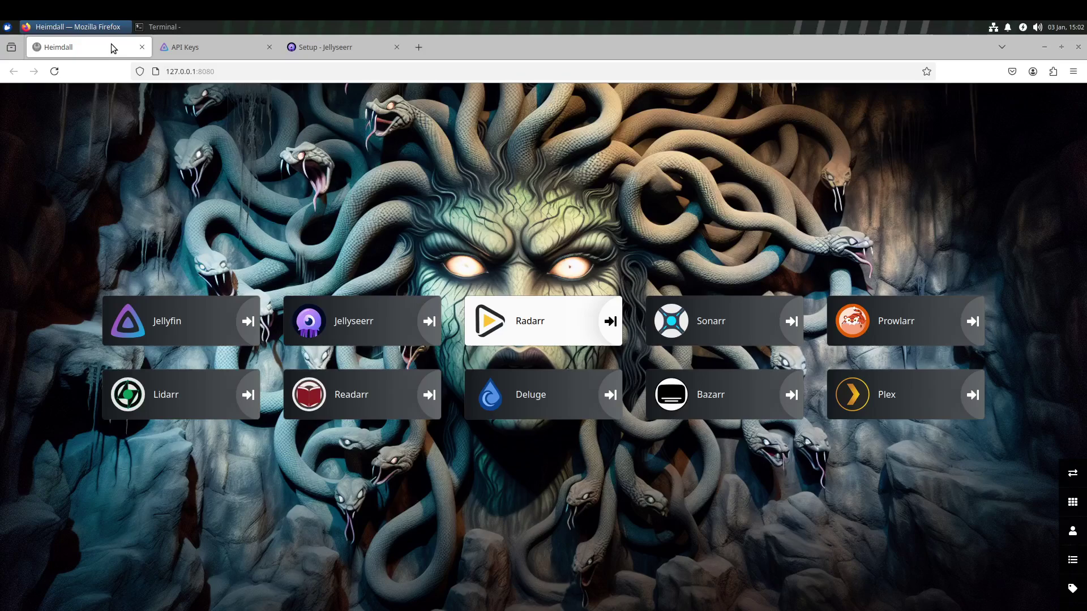
left_click(161, 326)
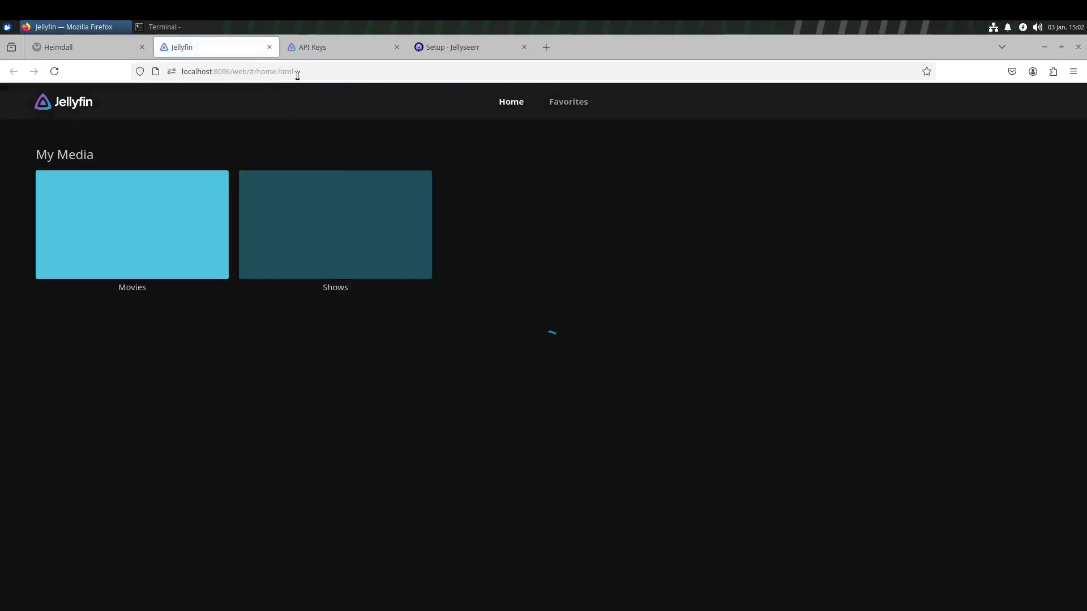
left_click(235, 71)
right_click(236, 72)
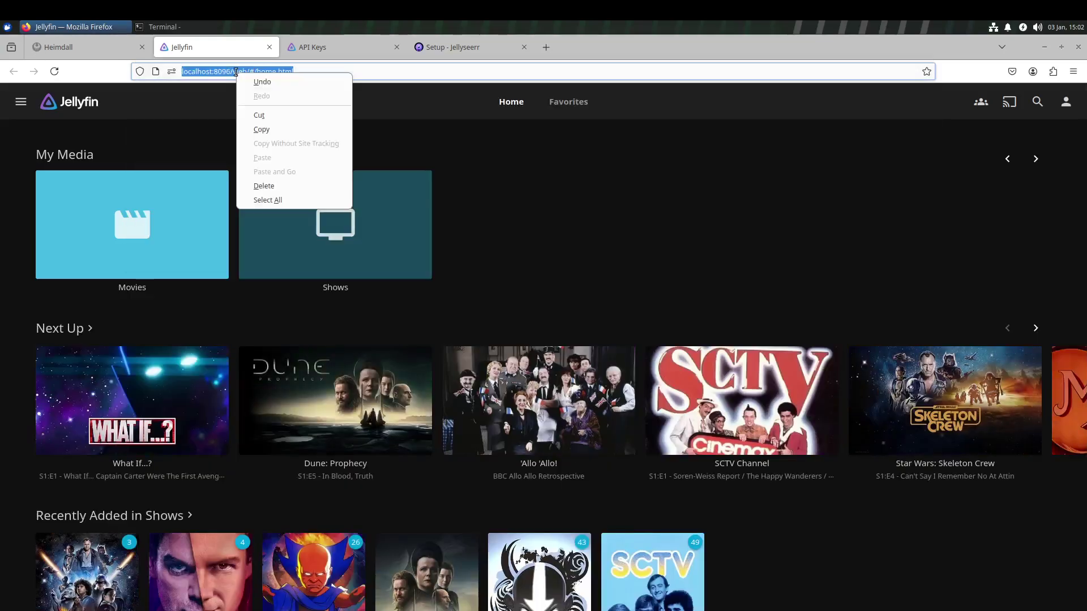
left_click(266, 129)
left_click(439, 46)
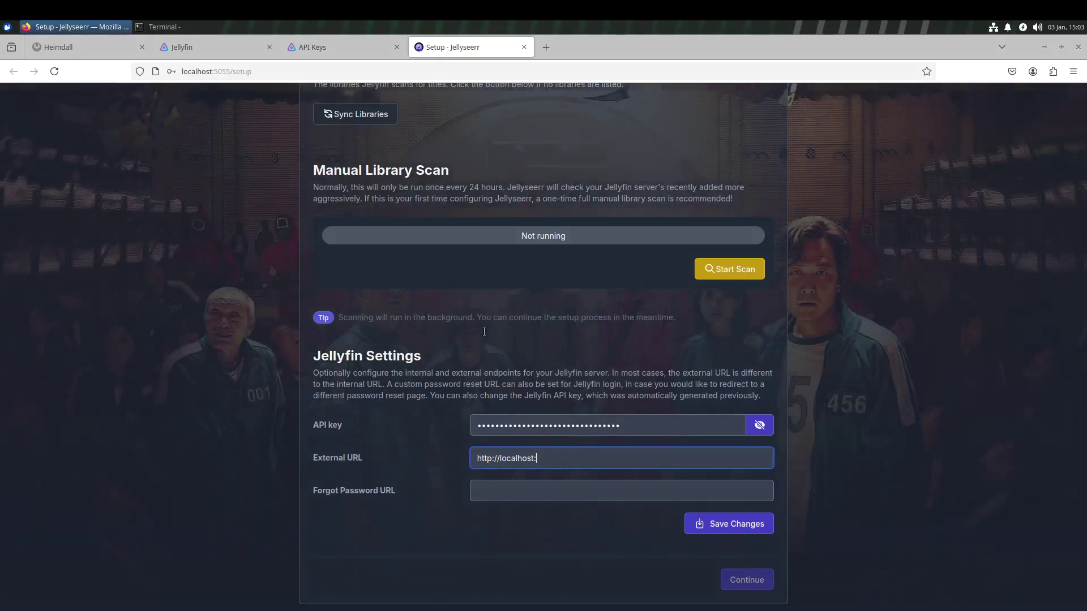
key("ctrl+shift+Left")
key("ctrl+shift+Left")
right_click(587, 447)
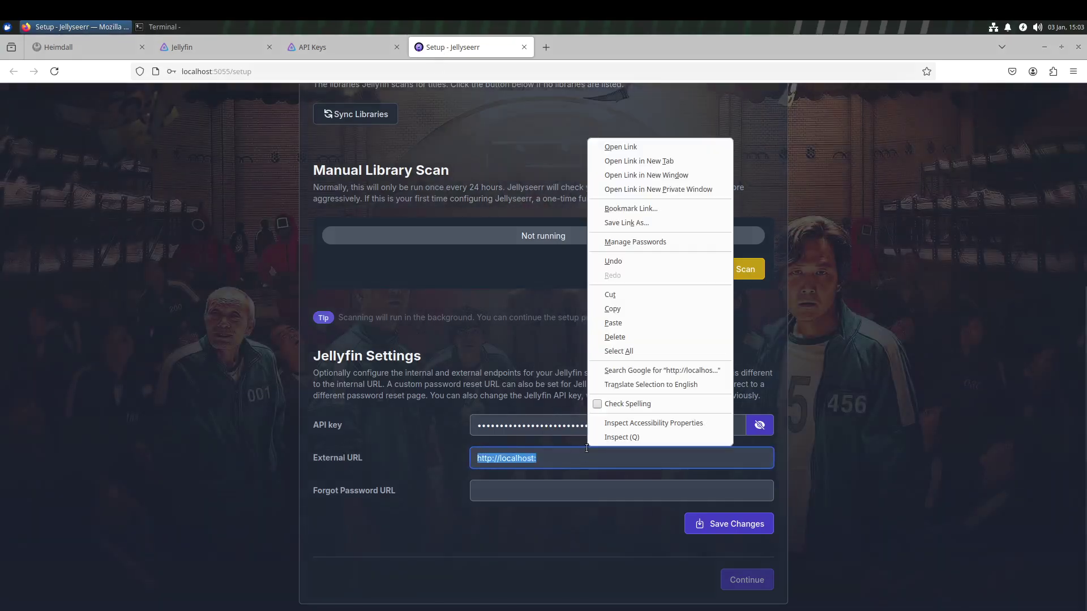
left_click(624, 321)
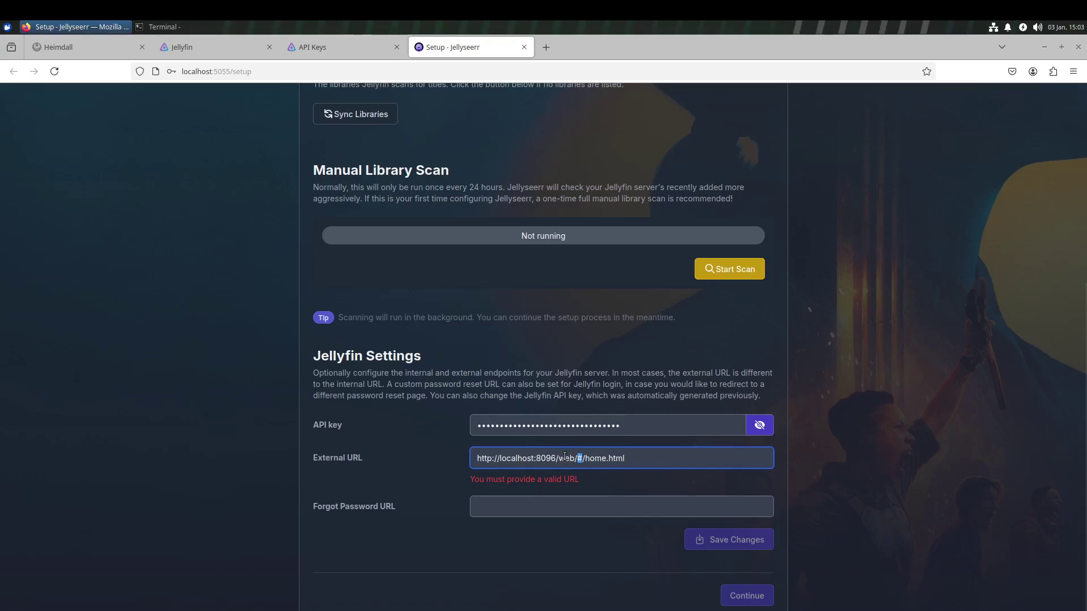
left_click_drag(556, 457, 696, 457)
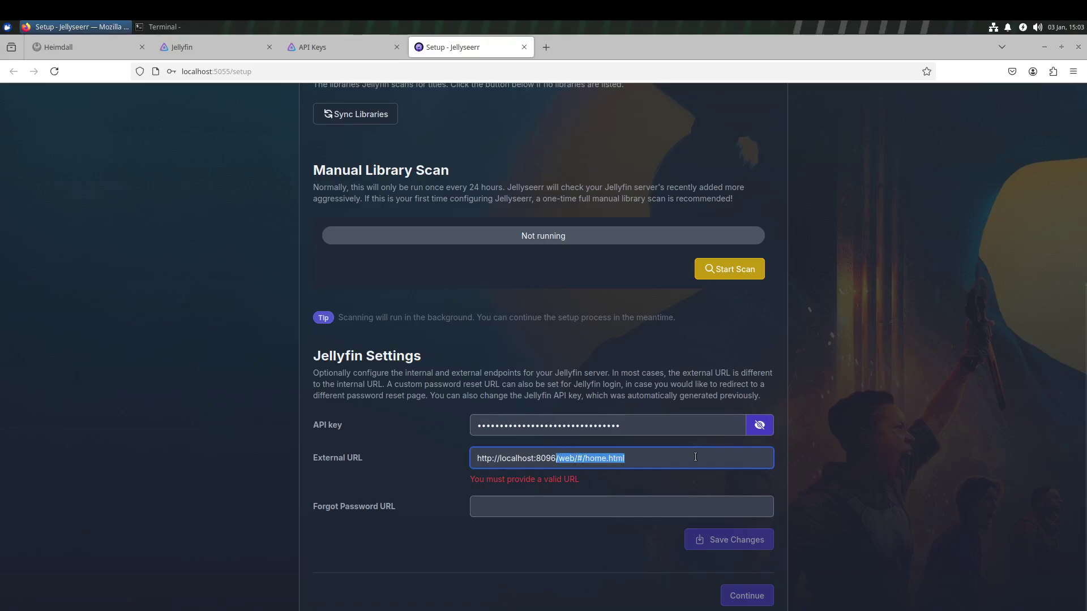
key("BackSpace")
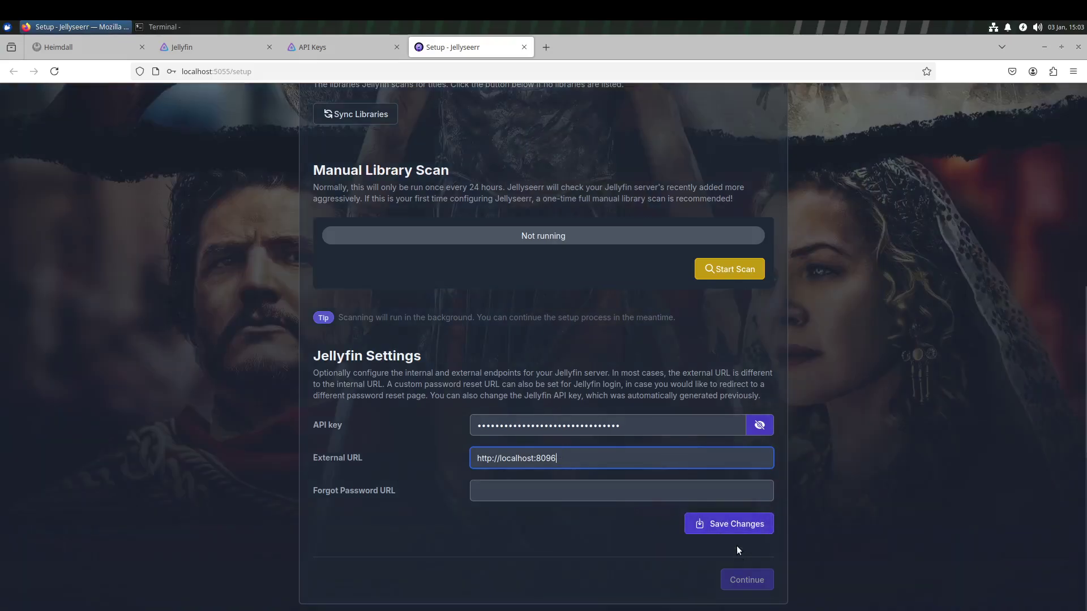
Save the Jellyfin settings and store the site's username and password in Firefox.
left_click(741, 525)
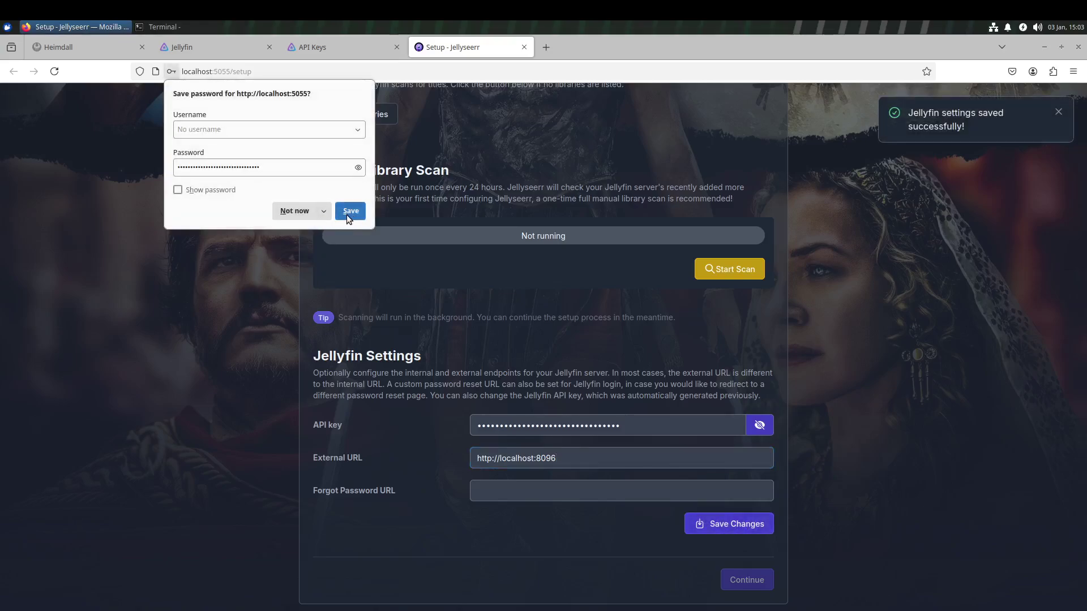
left_click(299, 129)
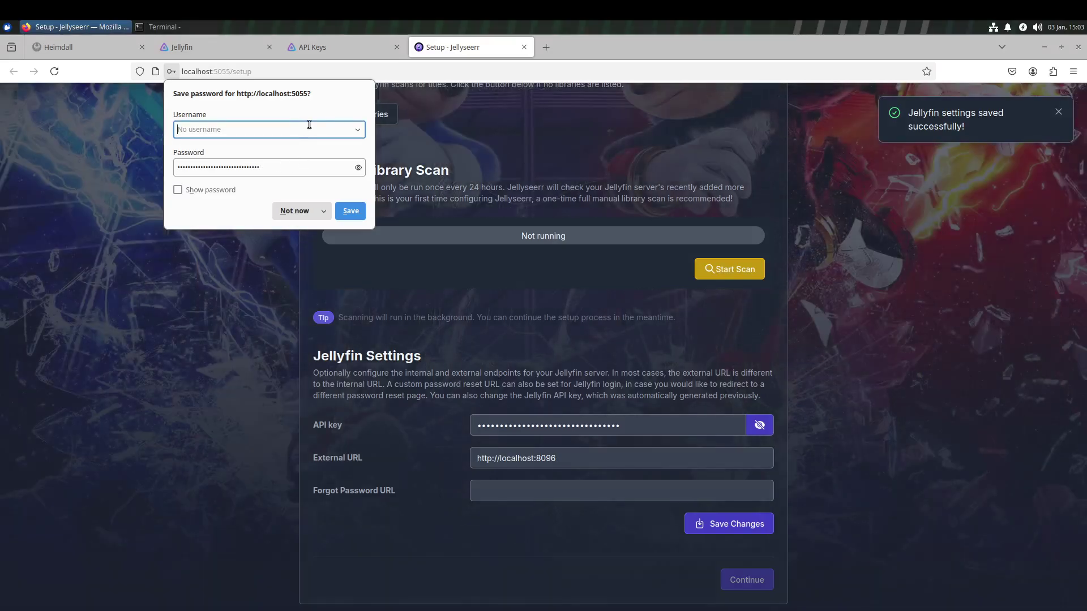
type("jim")
key("Tab")
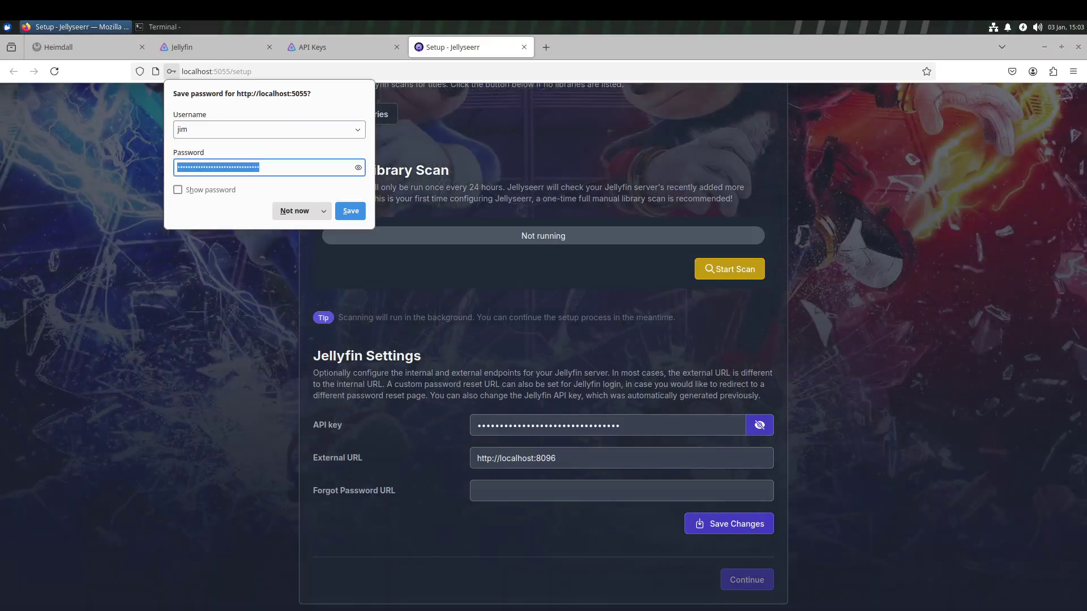
type("j")
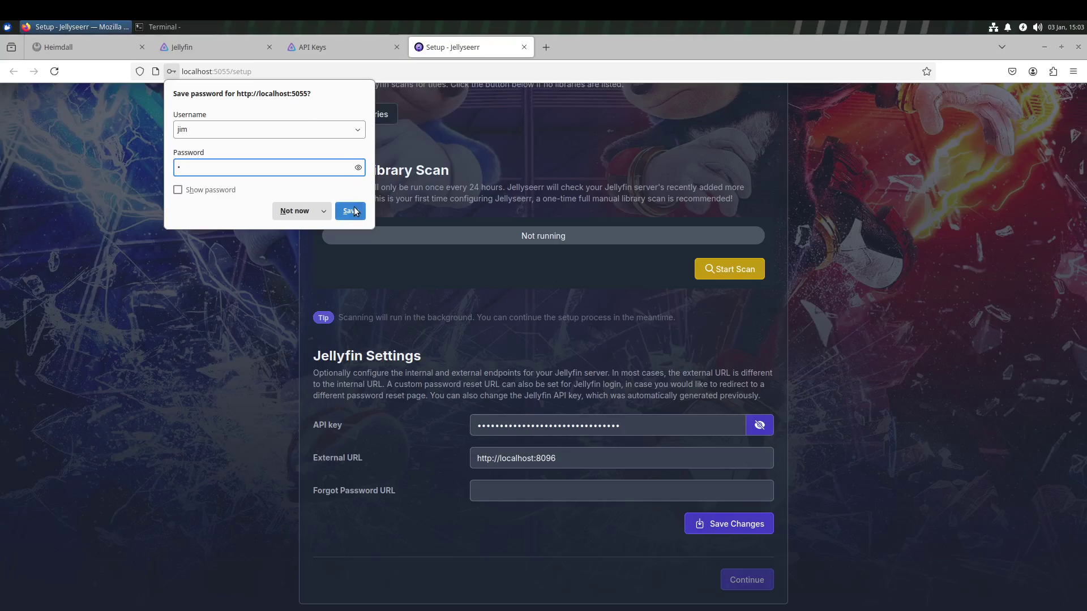
left_click(351, 209)
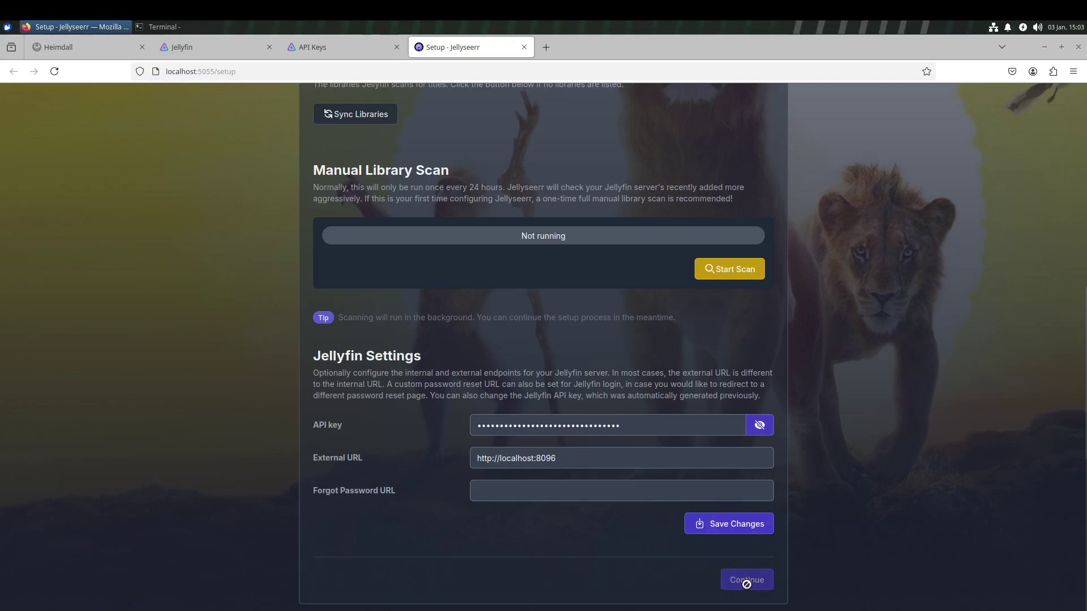
Focus the Forgot Password URL field and save the Jellyfin settings.
left_click(697, 489)
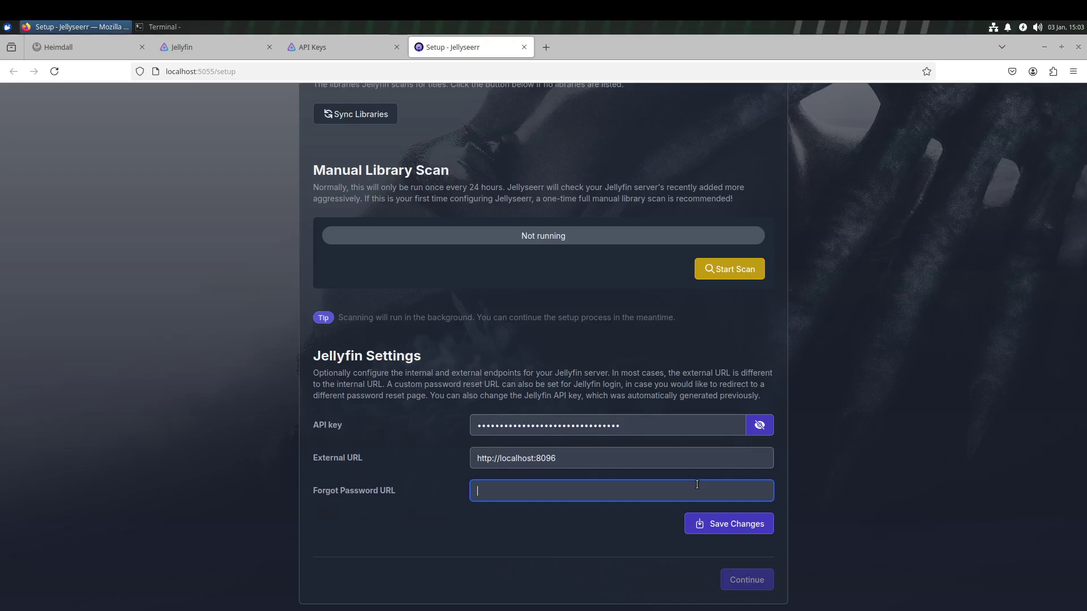
left_click(722, 524)
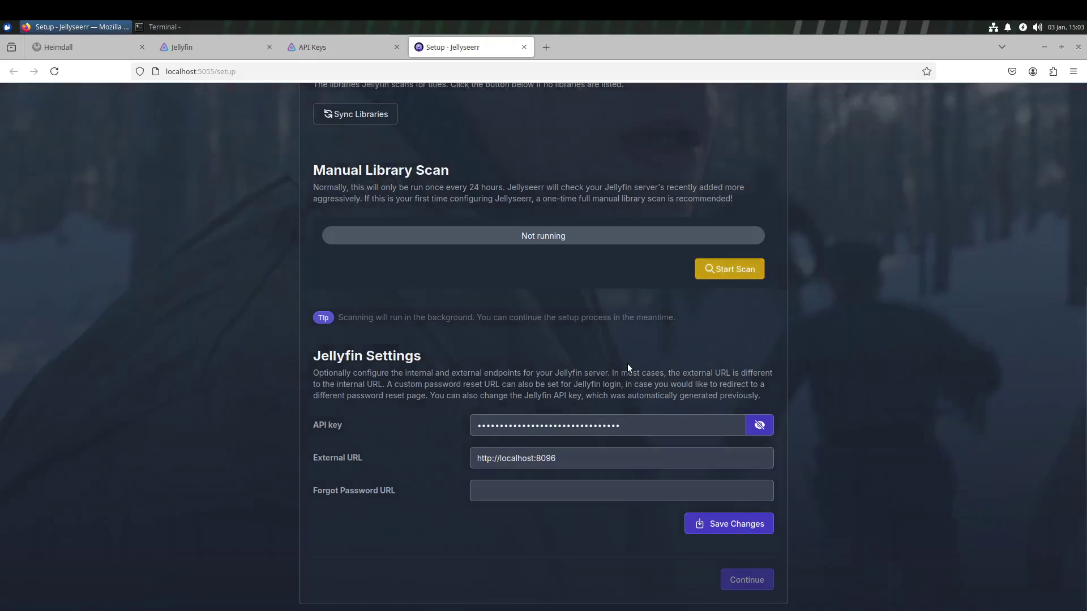
scroll(335, 139, "up", 5)
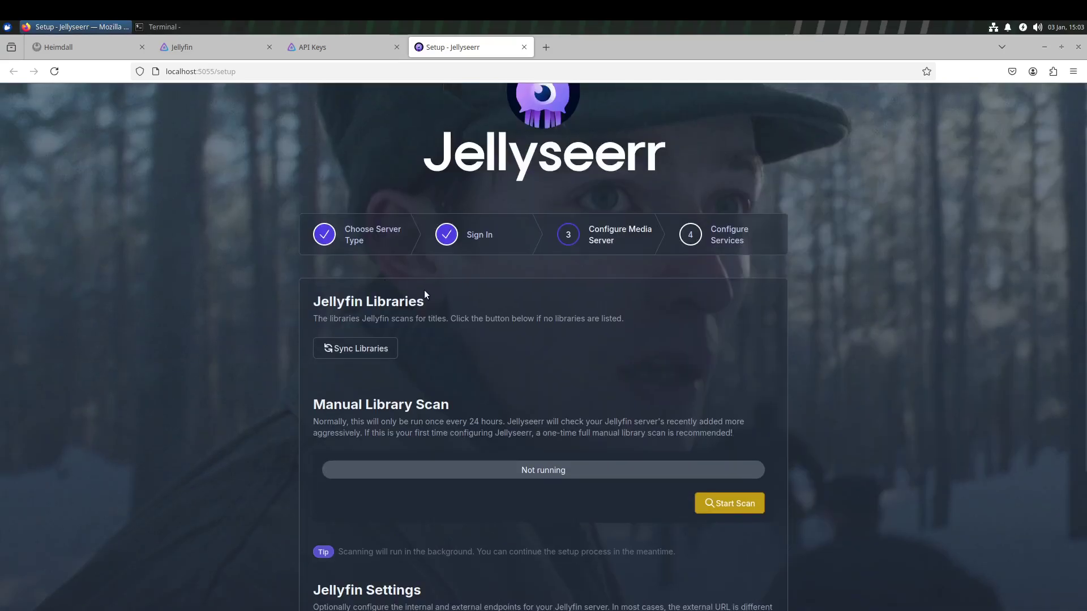
scroll(423, 290, "down", 5)
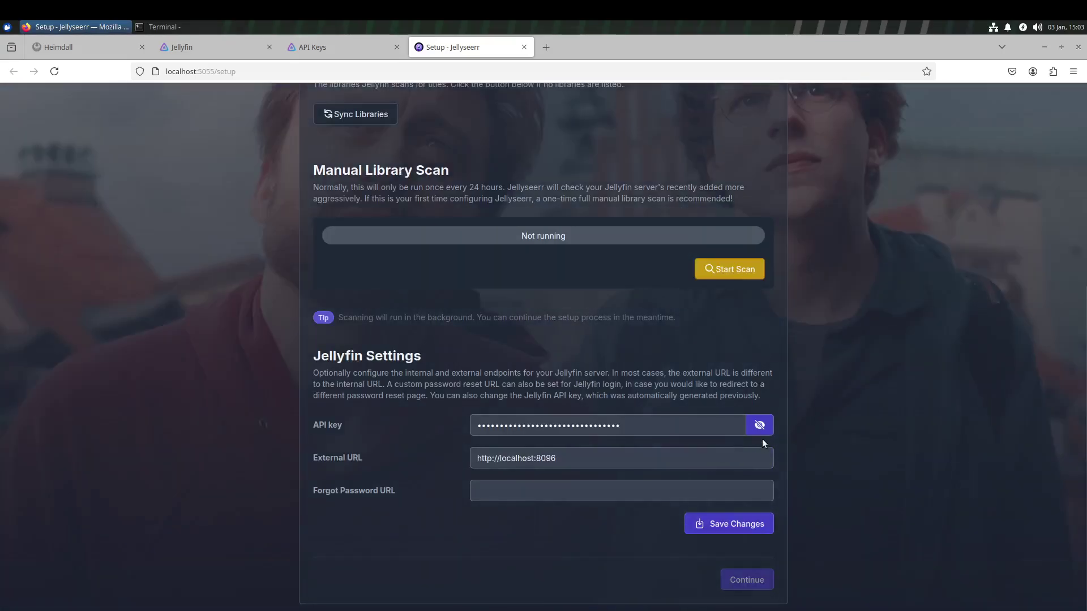
left_click(760, 428)
left_click(660, 492)
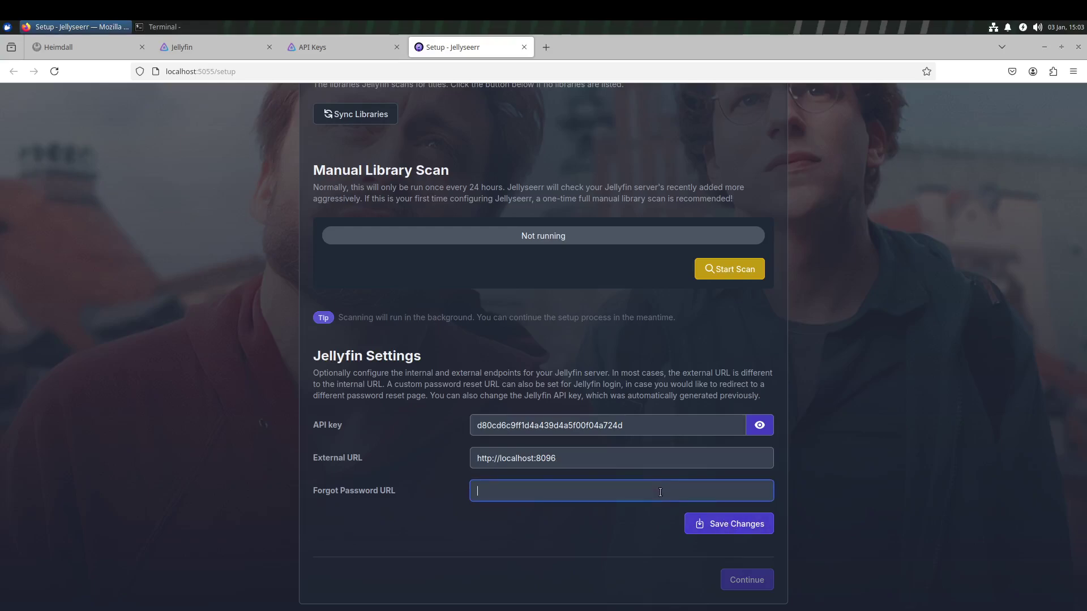
left_click(383, 455)
key("ctrl+c")
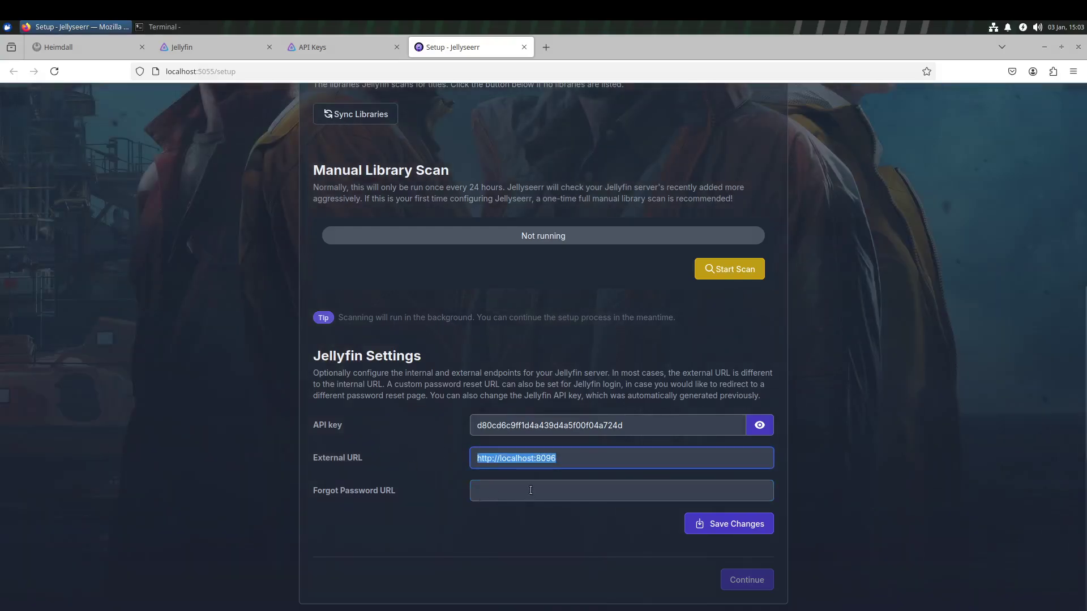
left_click(531, 490)
key("ctrl+v")
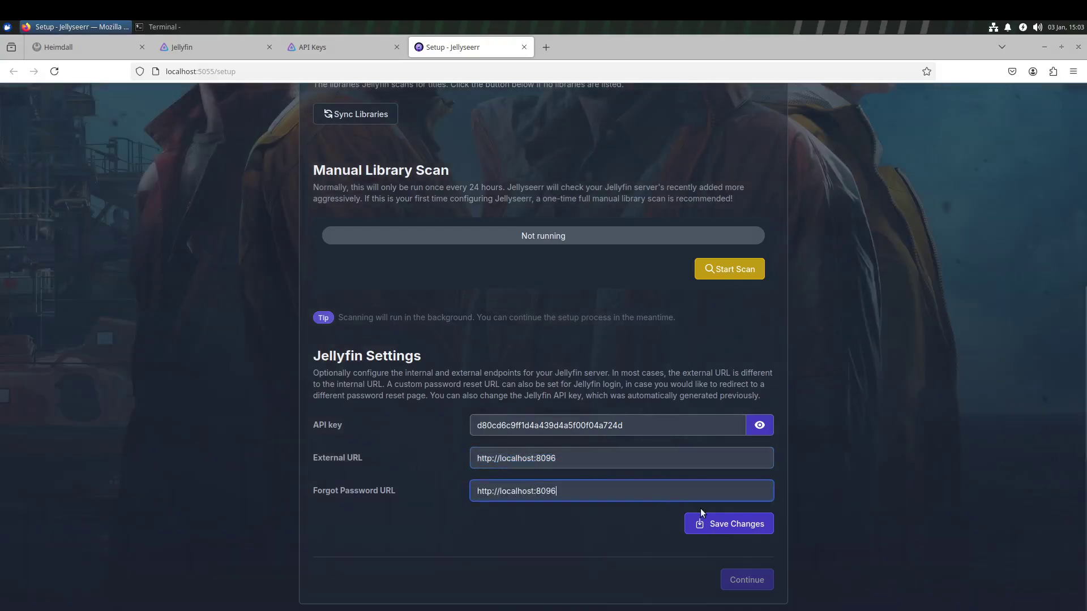
Save the Jellyfin settings, sync the libraries, and enable the Movies library.
left_click(748, 575)
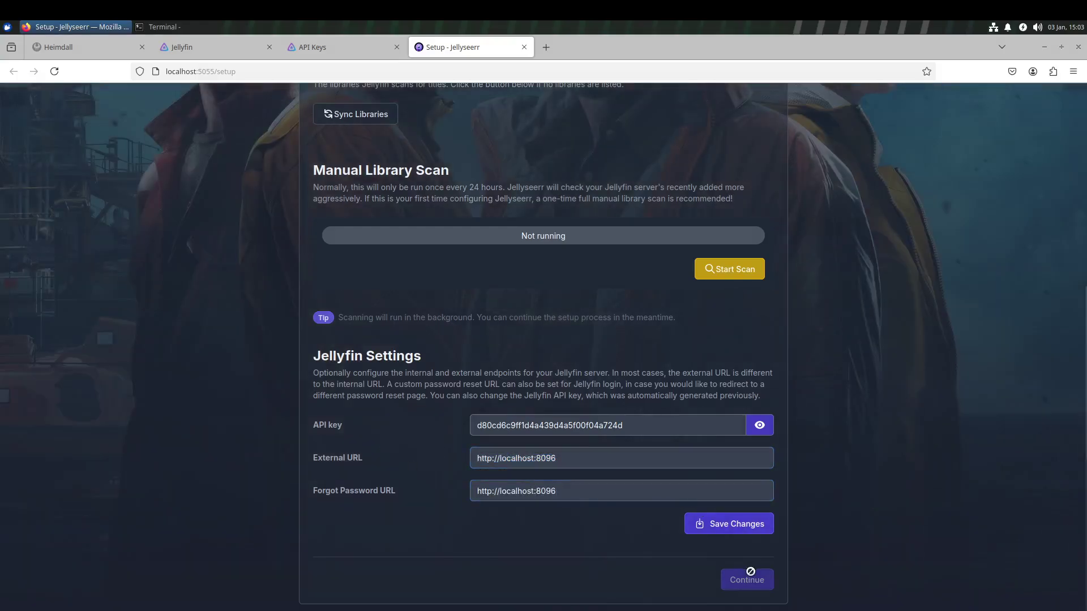
left_click(752, 529)
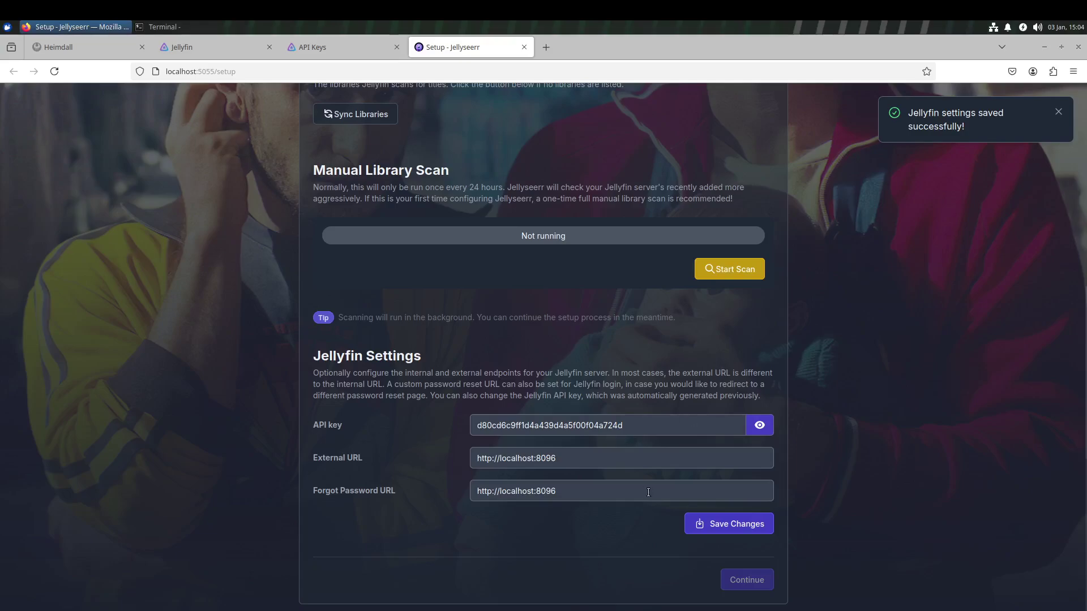
scroll(633, 352, "up", 4)
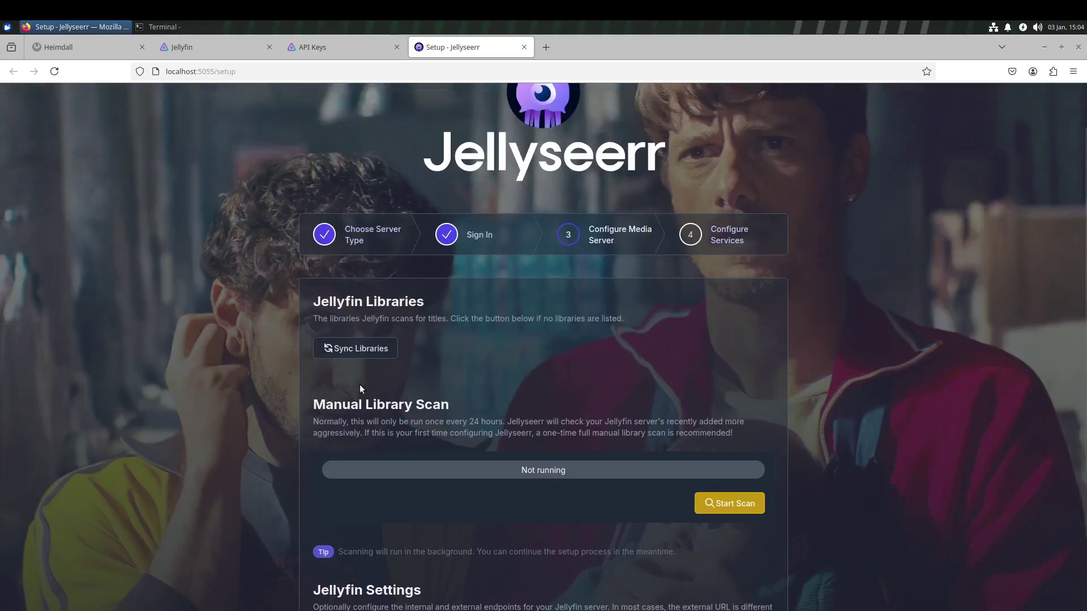
left_click(368, 352)
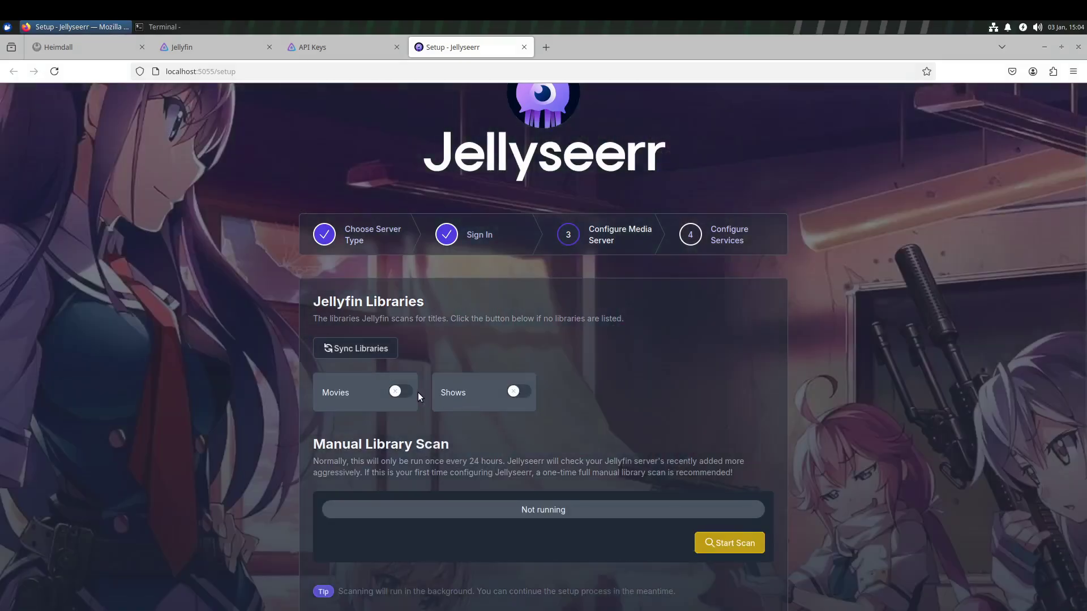
left_click(412, 392)
Enable the Shows library and continue to Configure Services.
scroll(606, 394, "down", 4)
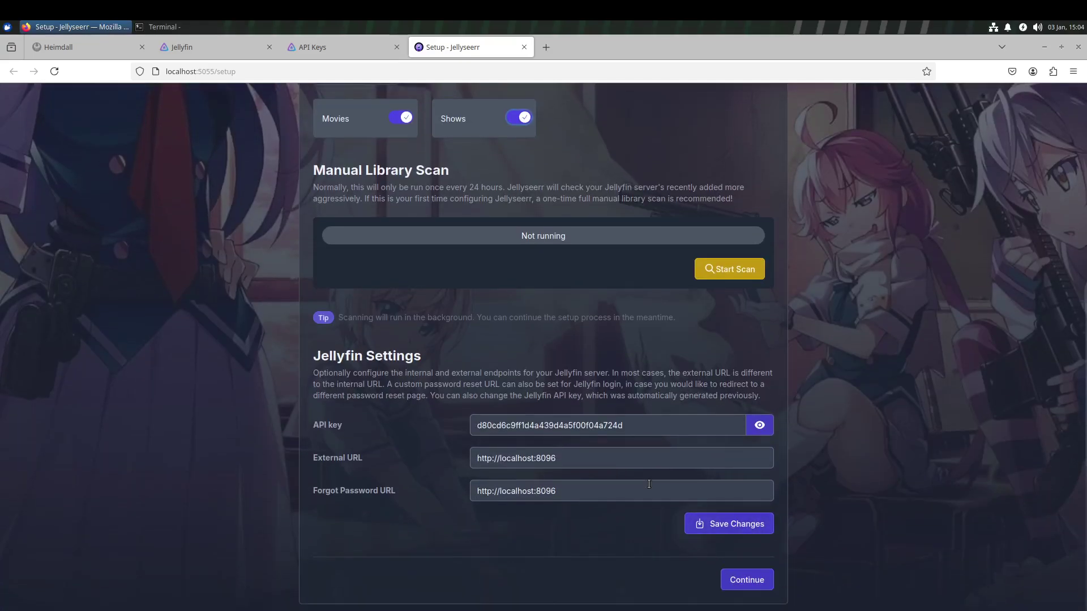
left_click(328, 486)
left_click(747, 581)
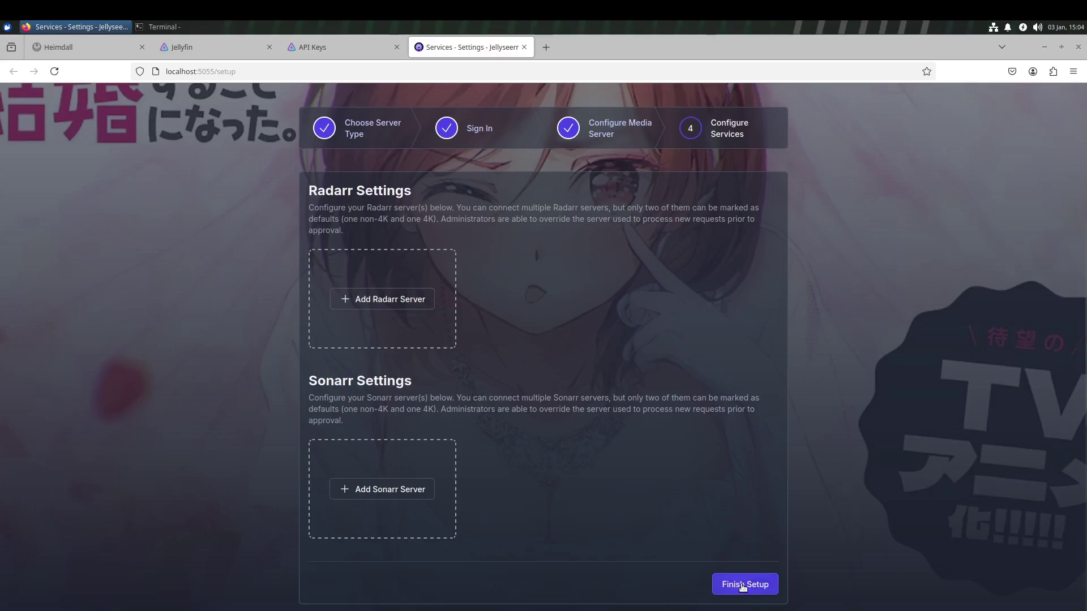
Finish the setup wizard with no Radarr or Sonarr servers configured.
left_click(758, 587)
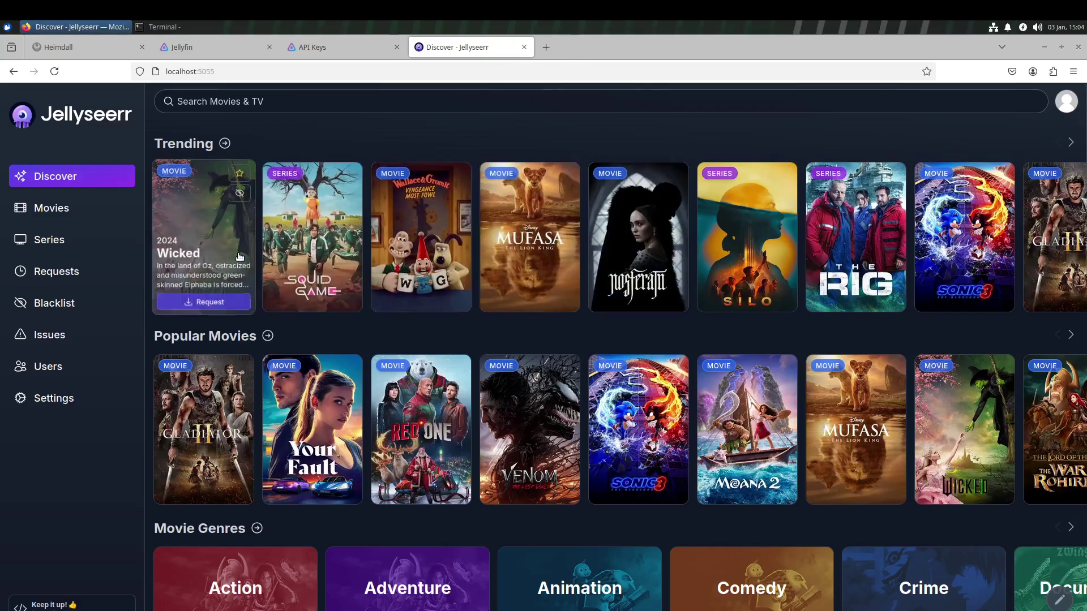
mouse_move(535, 240)
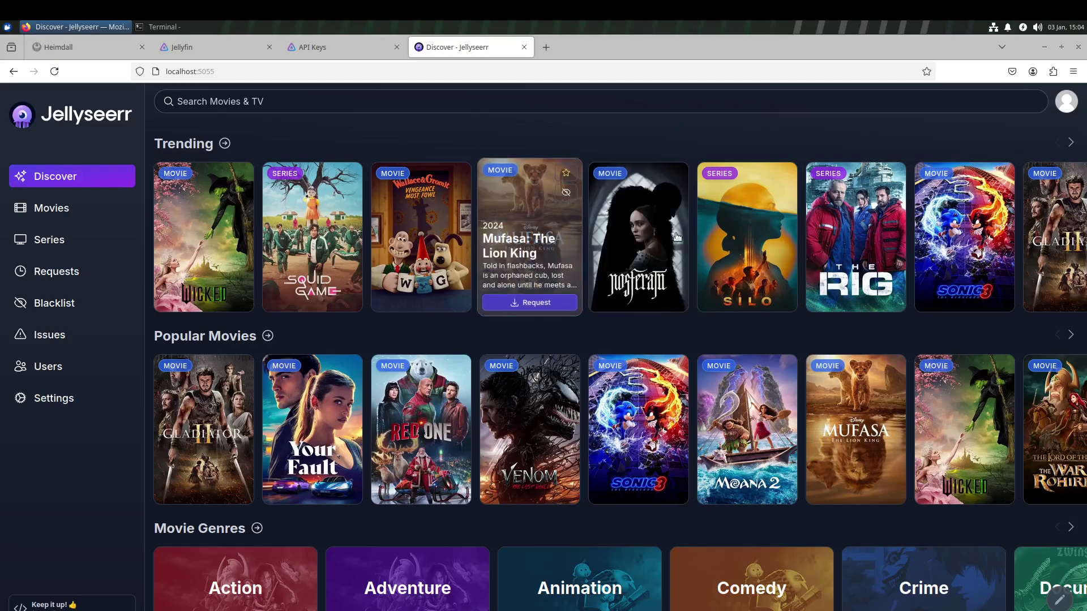
mouse_move(296, 282)
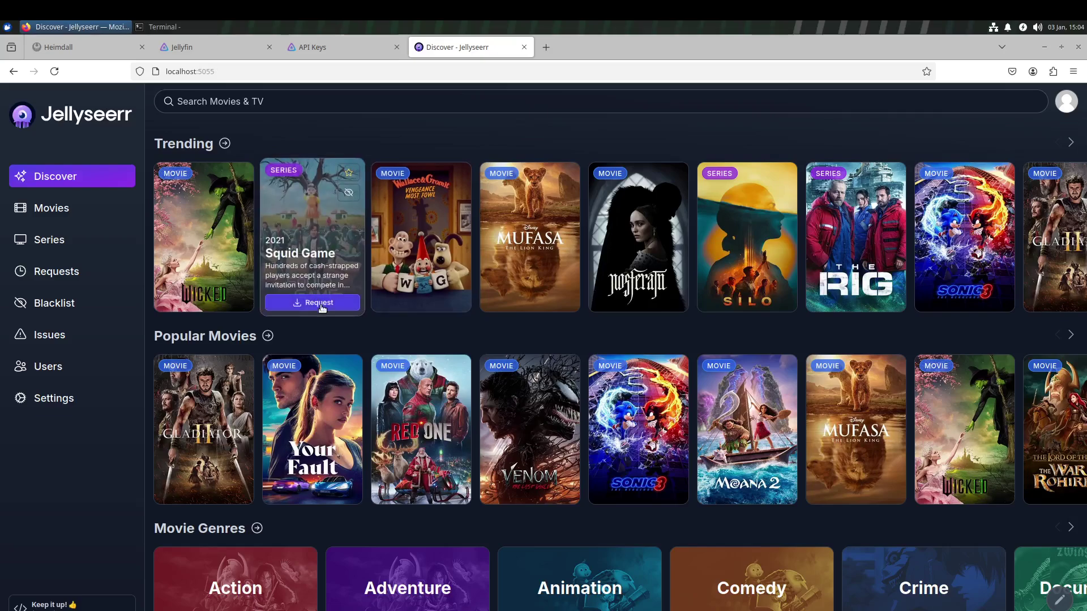
mouse_move(625, 219)
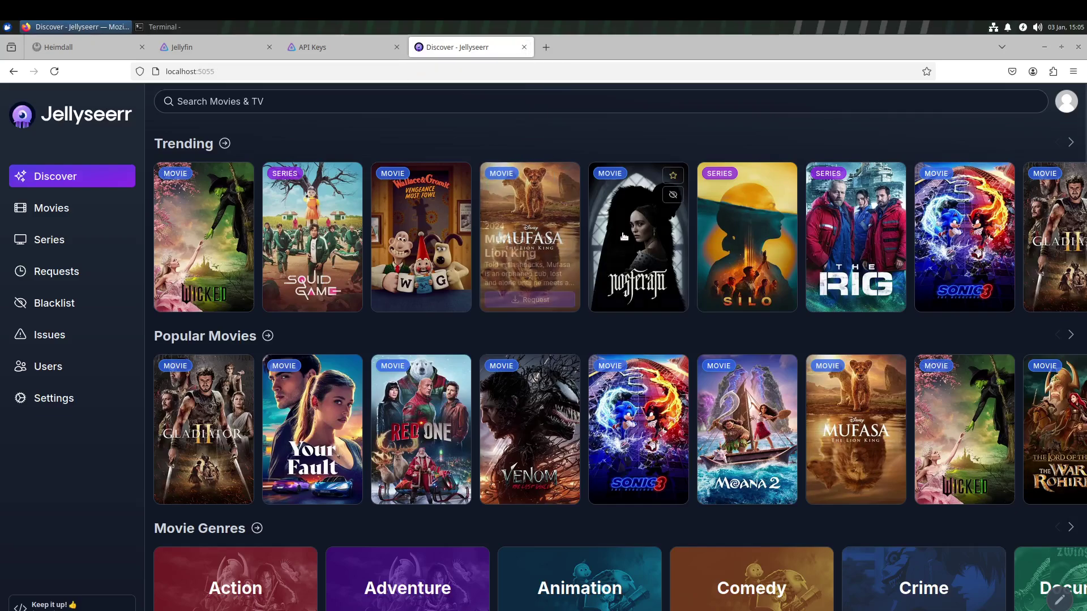
mouse_move(576, 205)
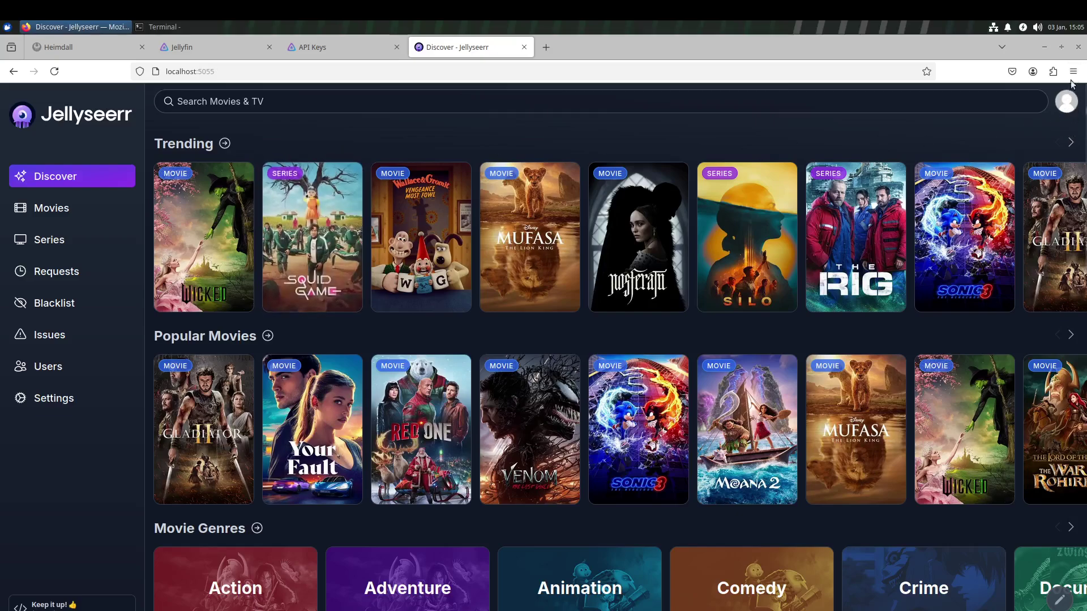
Close the Jellyseerr Discover, Jellyfin API Keys and Jellyfin home tabs in Firefox.
left_click(525, 48)
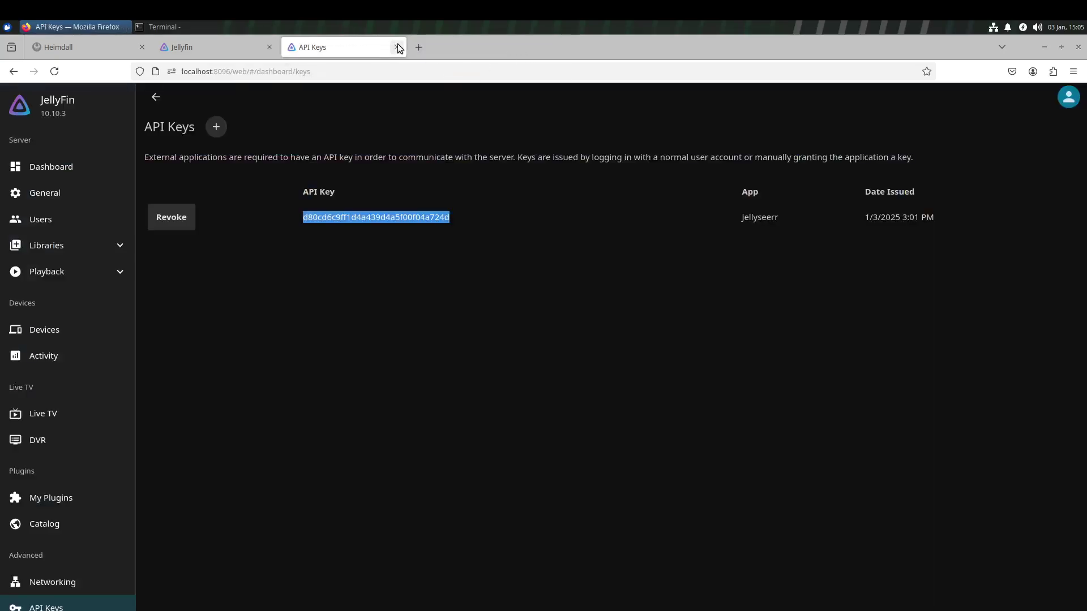
left_click(398, 48)
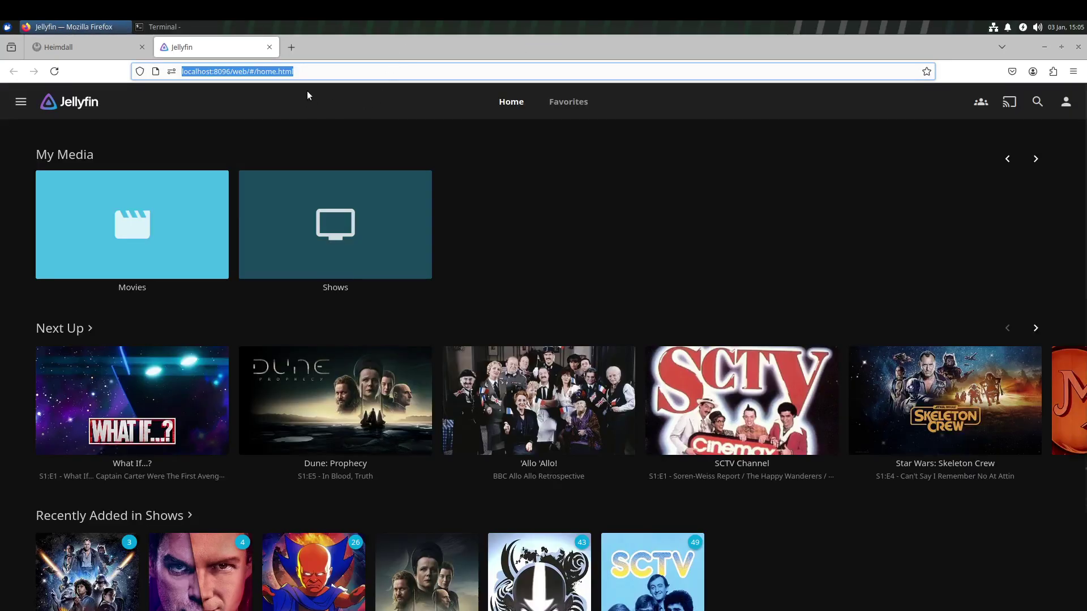
left_click(269, 47)
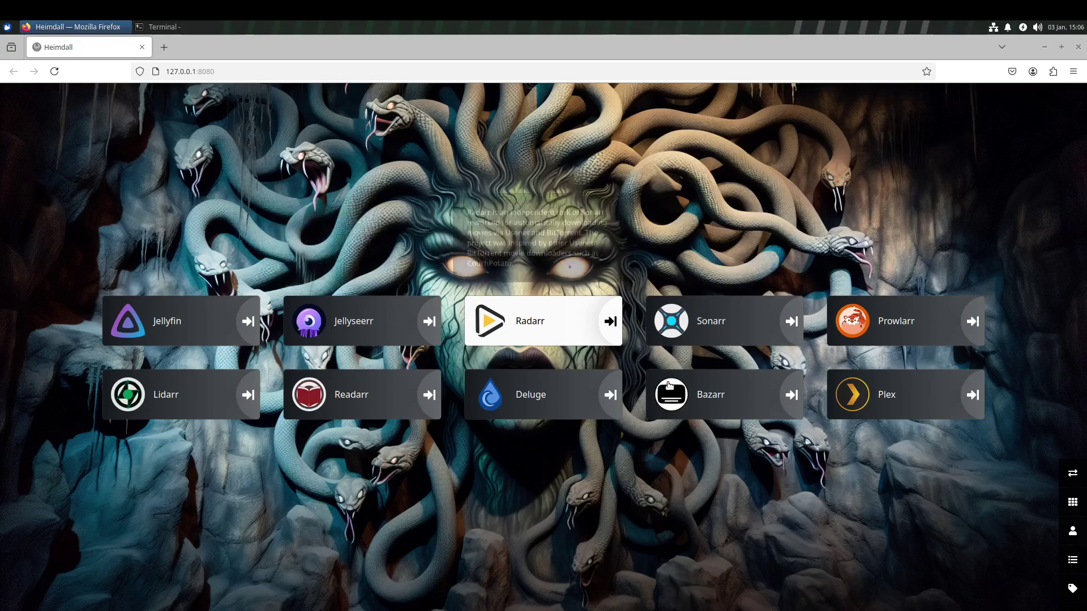
Close Firefox by closing its last remaining Heimdall dashboard tab.
mouse_move(386, 337)
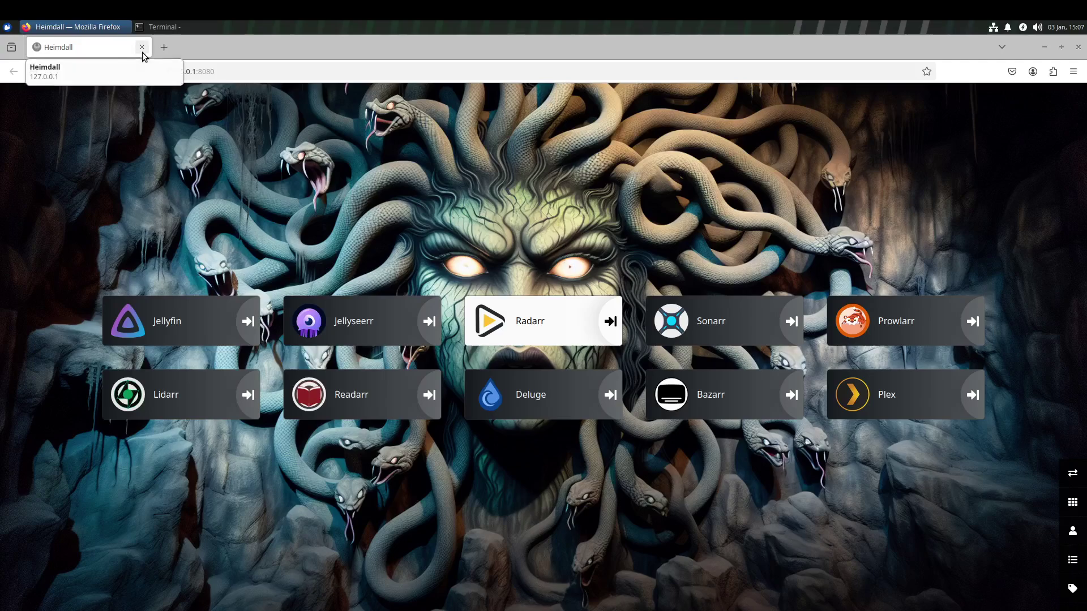
mouse_move(141, 50)
left_mouse_down()
mouse_move(170, 130)
mouse_move(126, 63)
left_mouse_up()
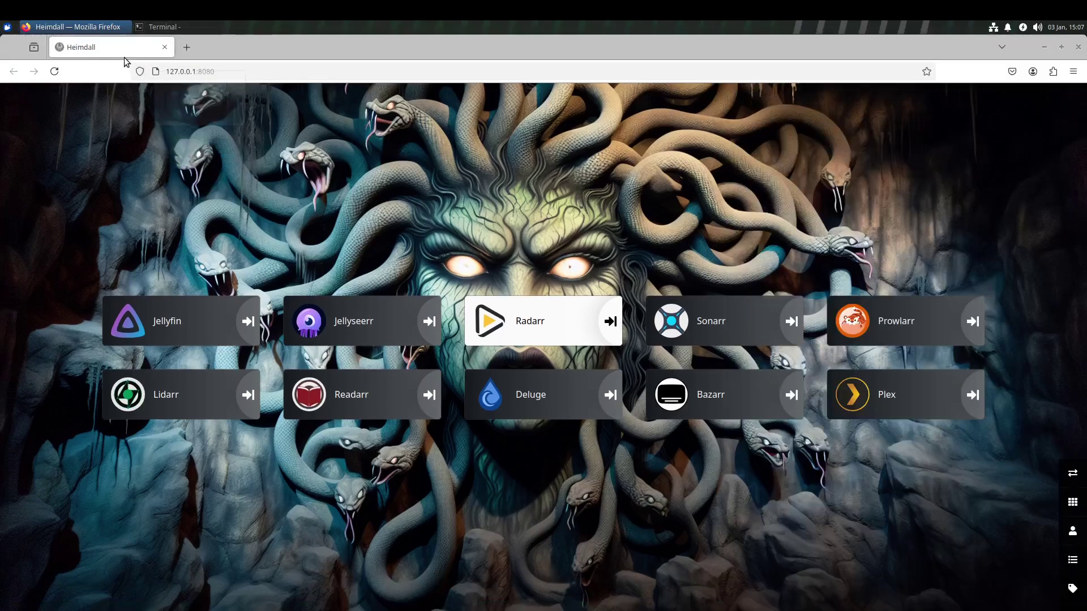
left_click(165, 47)
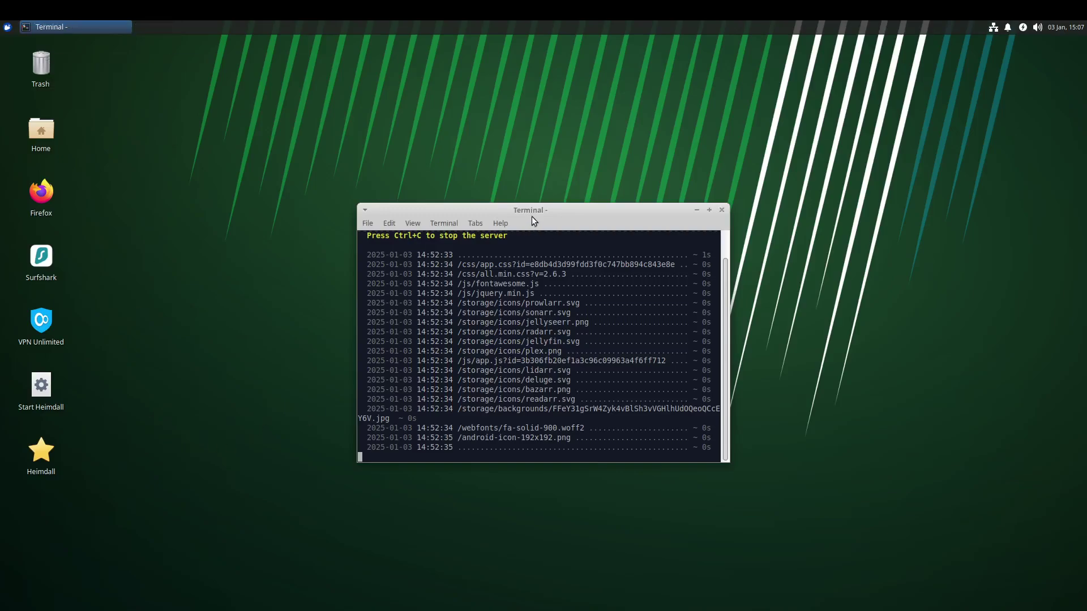
Move the Heimdall server Terminal window slightly up and to the left.
left_click_drag(534, 213, 500, 197)
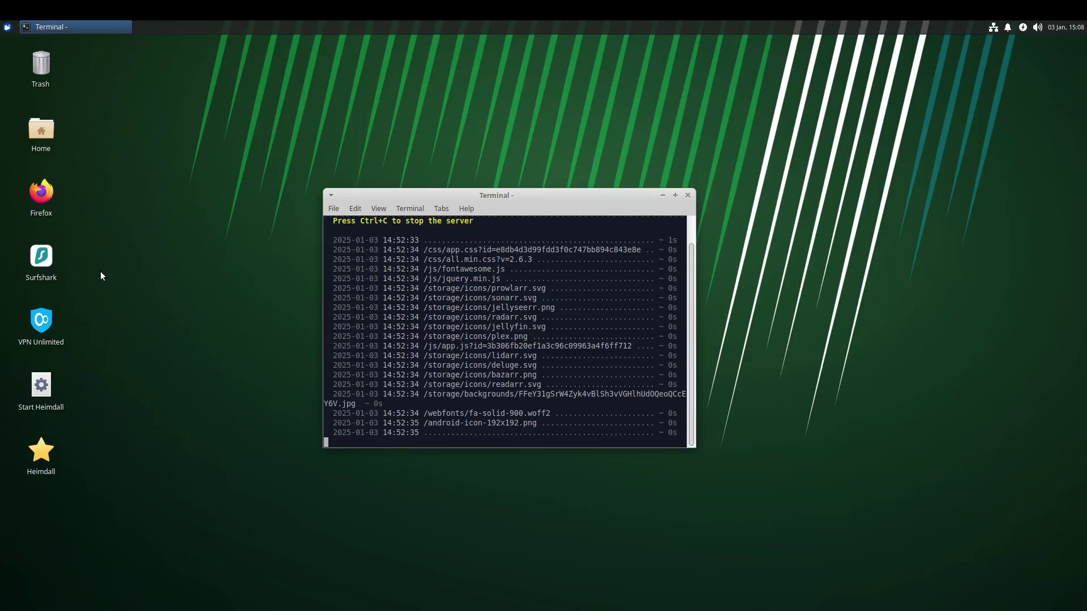
Launch the Surfshark desktop shortcut, bringing up the login keyring unlock prompt.
left_click(45, 272)
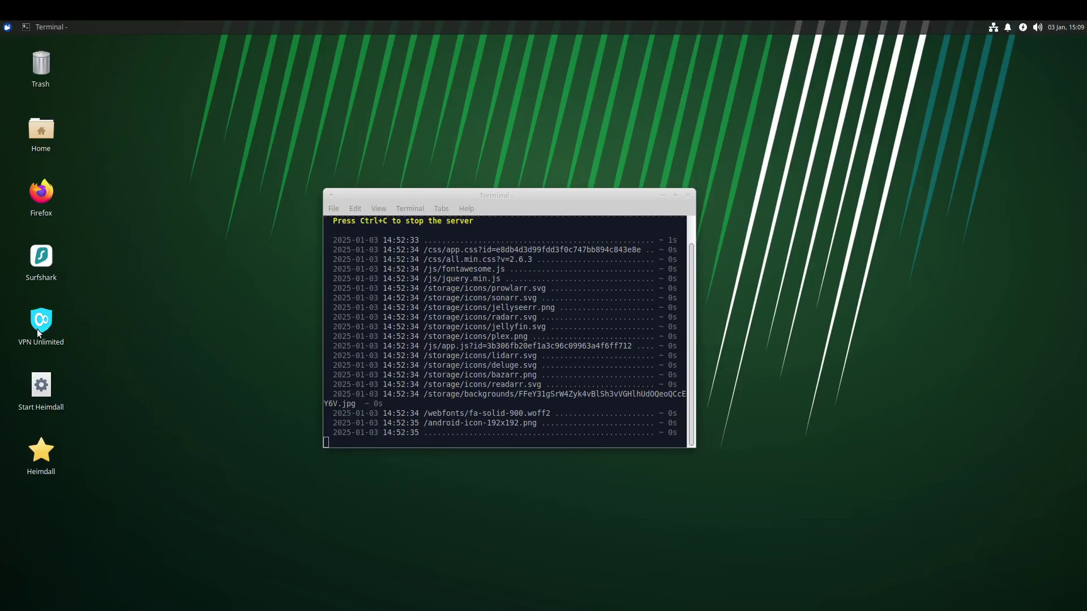
mouse_move(39, 333)
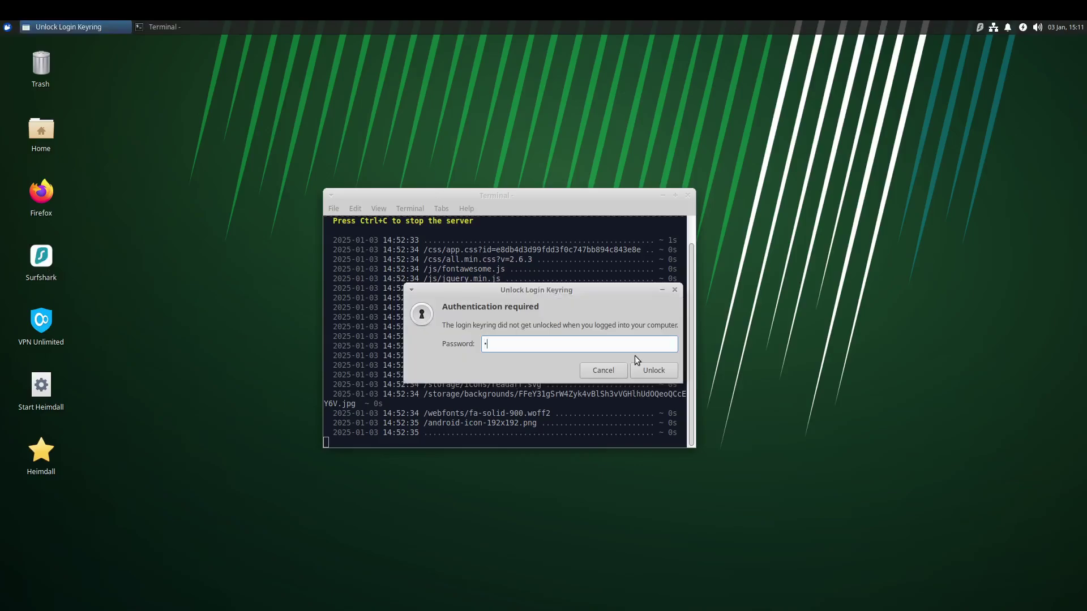
Unlock the login keyring with its password and close the Surfshark login window.
type("*")
type("****")
key("Return")
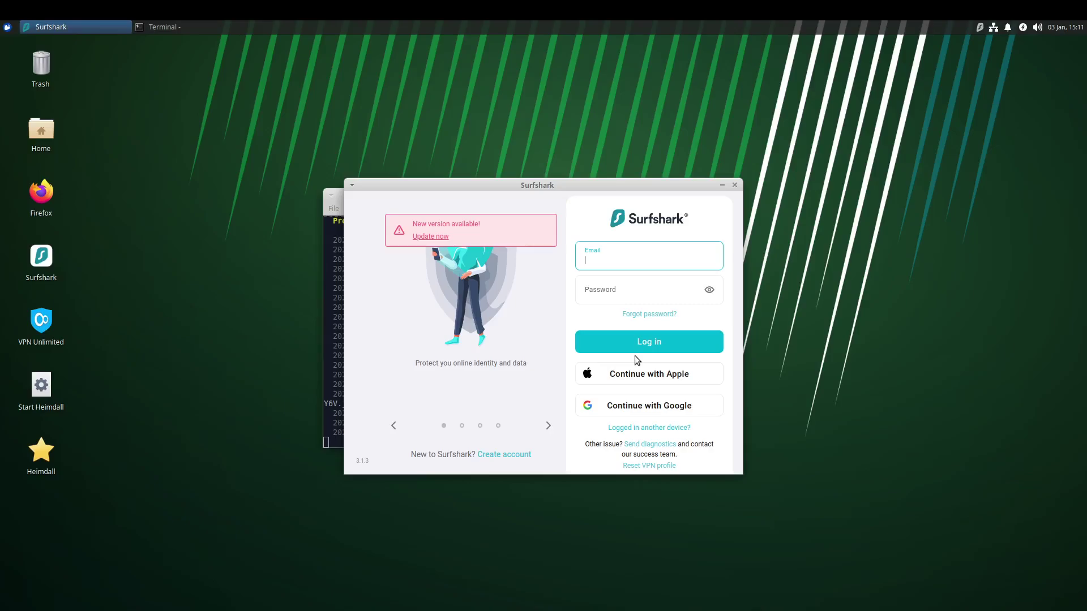
left_click(735, 185)
Close the VPN Unlimited window and confirm quitting the app.
double_click(38, 320)
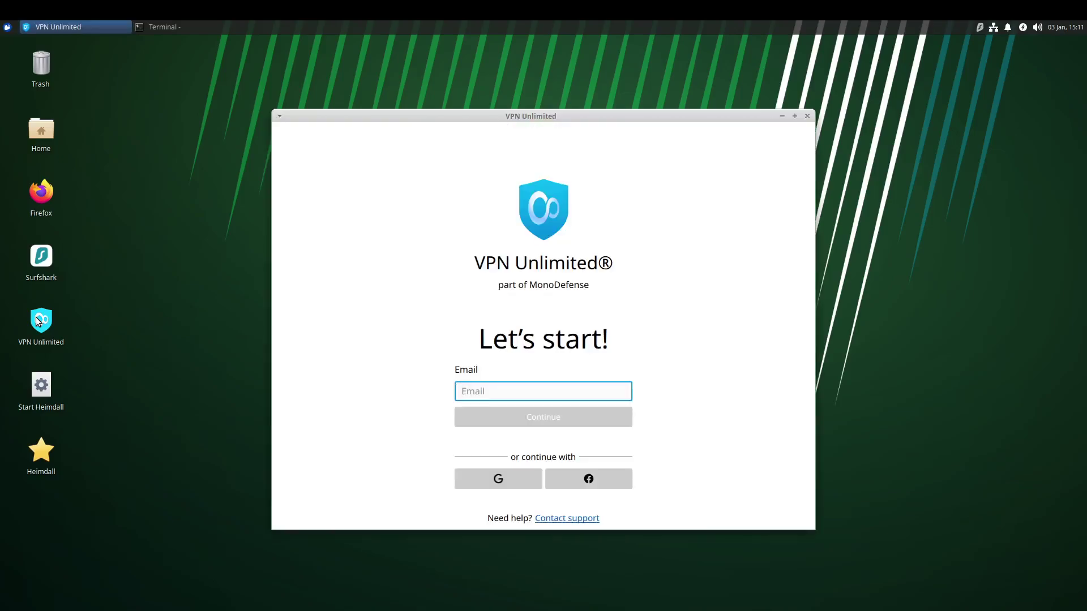
left_click(807, 116)
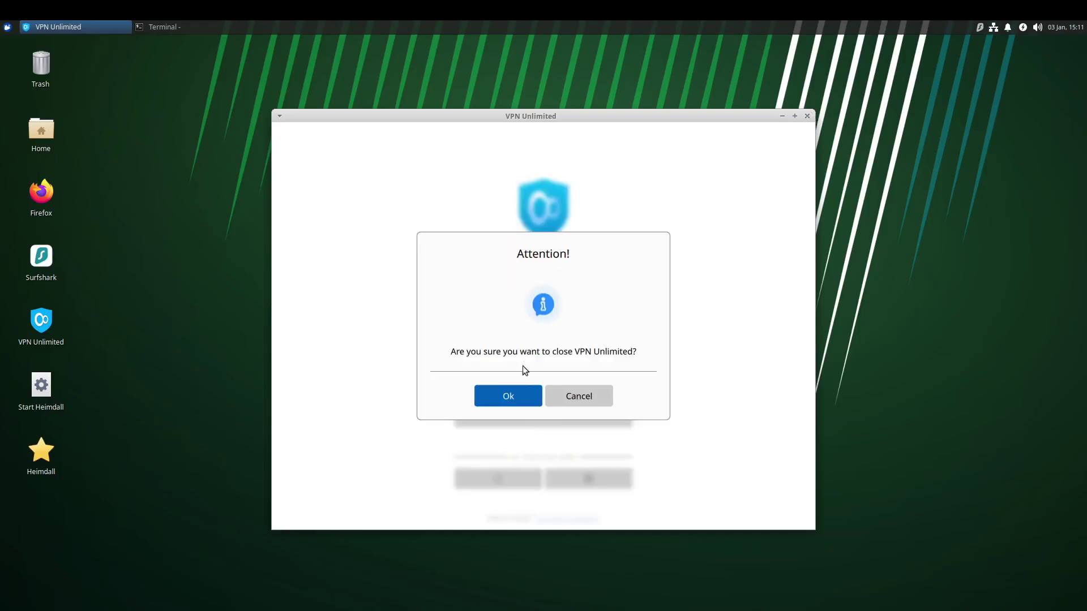
left_click(508, 395)
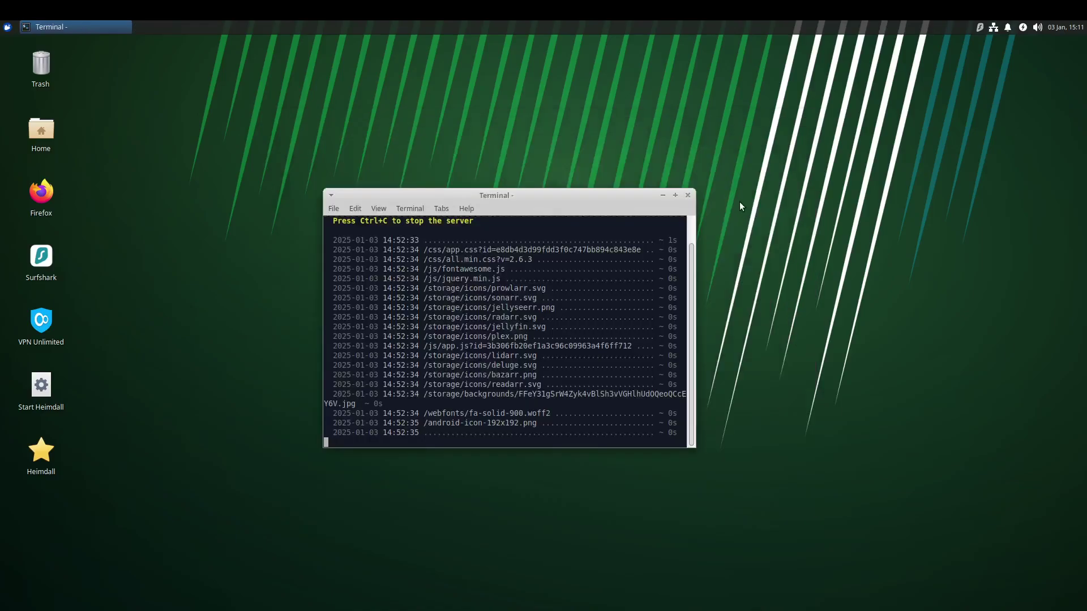
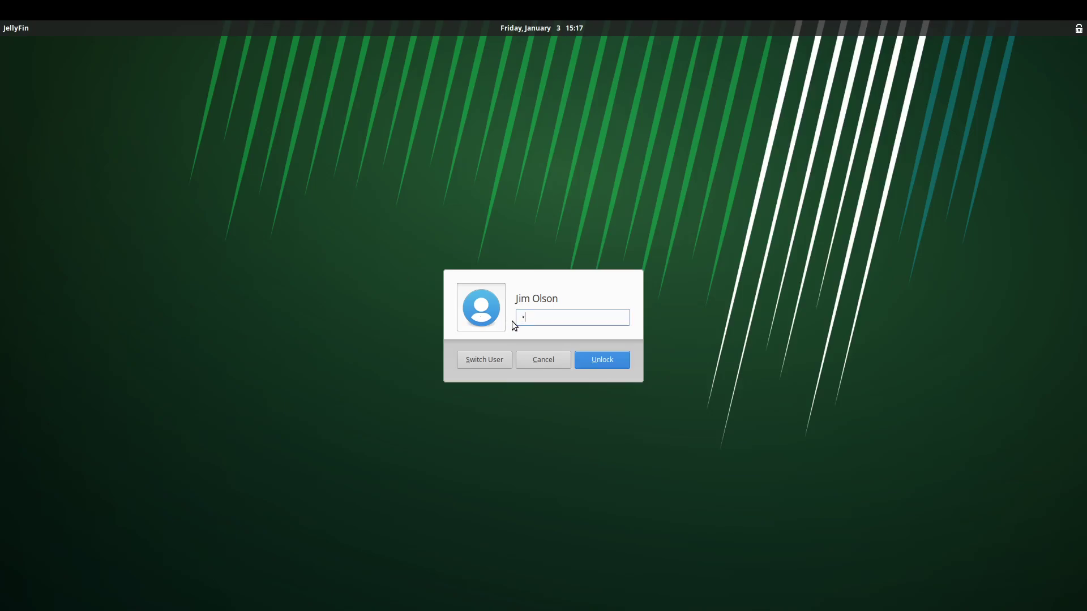
Unlock the Xfce lock screen with the account password to return to the Heimdall terminal.
key("Return")
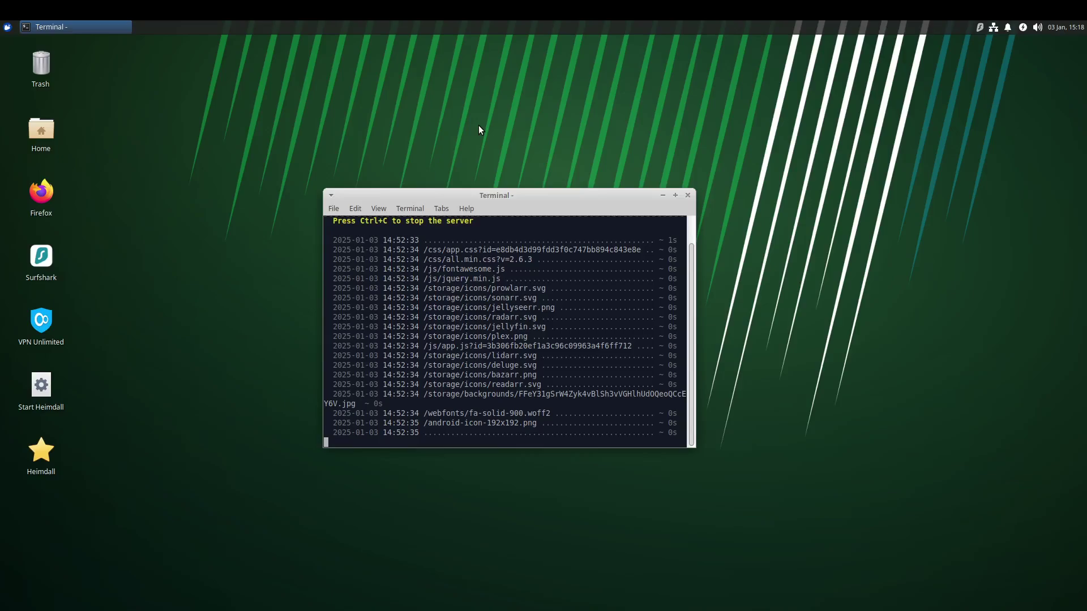
Launch Firefox from the desktop icon, close the duplicate window, and move it left.
left_click(36, 213)
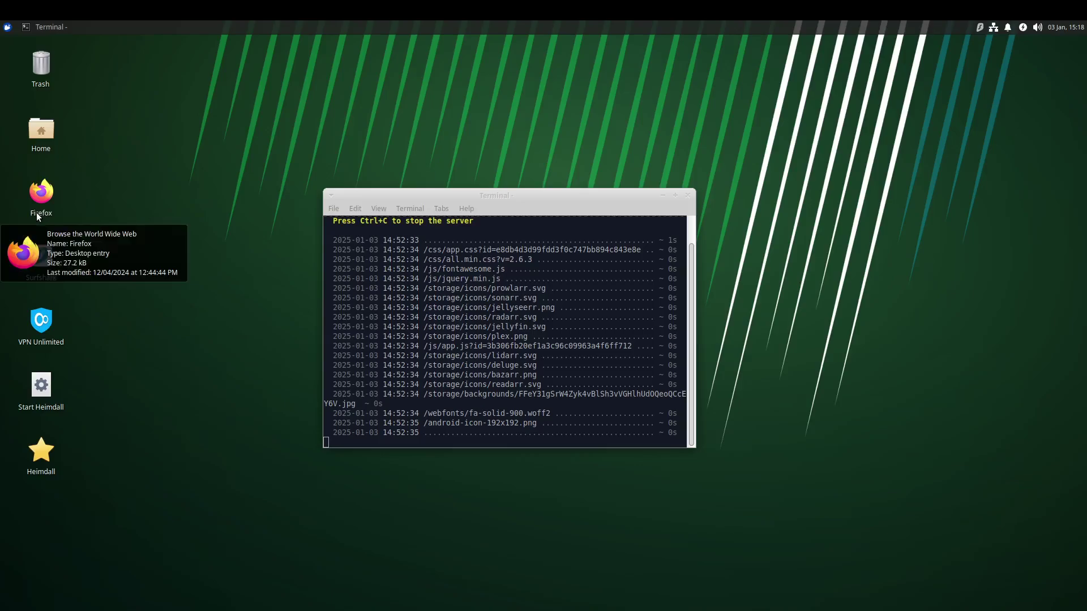
double_click(52, 193)
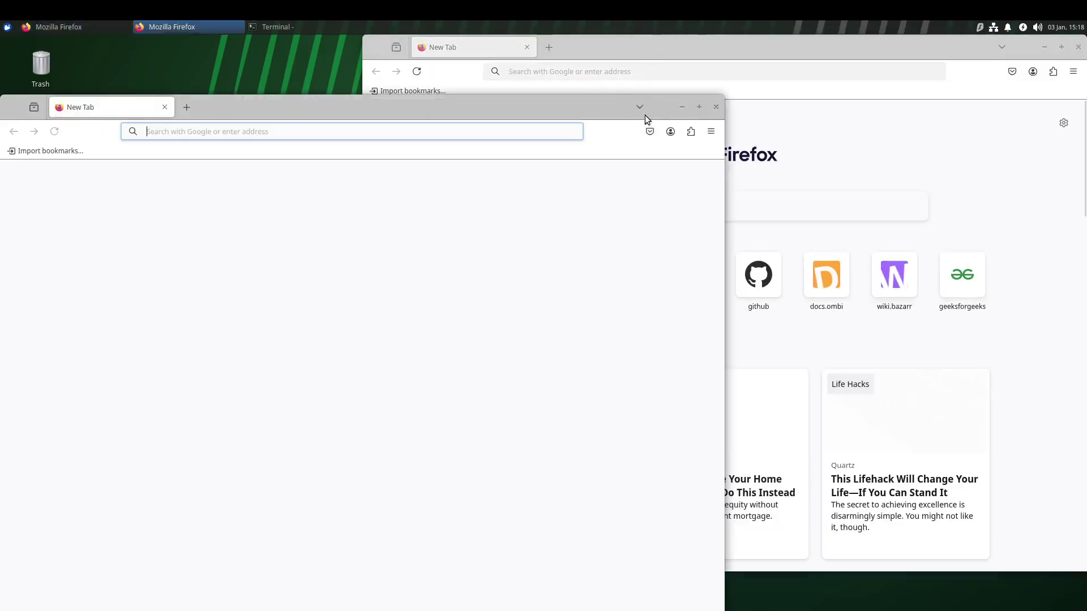
left_click(715, 106)
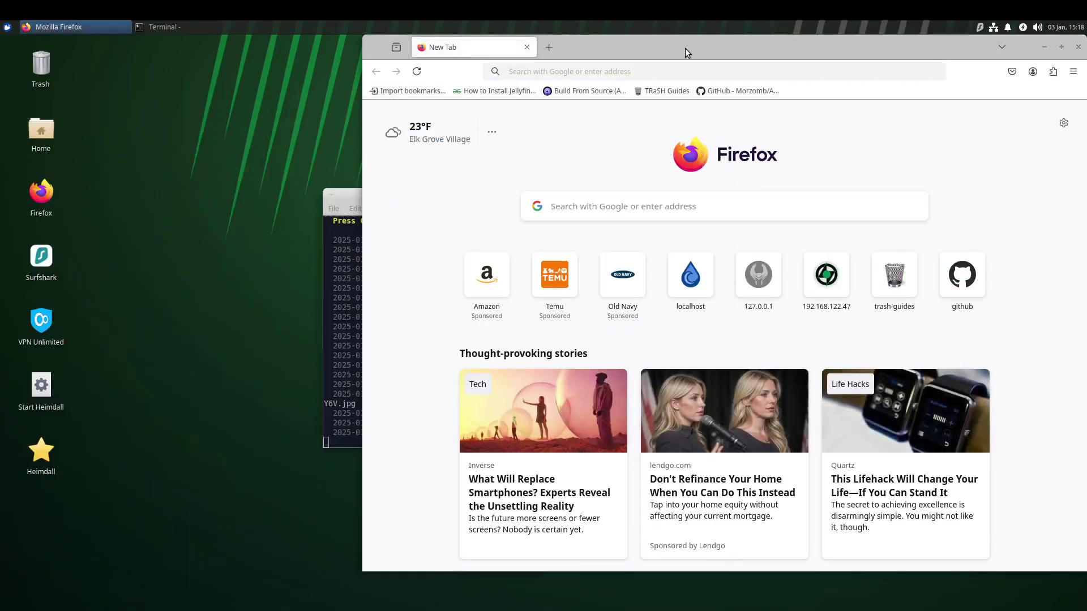
left_click_drag(685, 48, 471, 48)
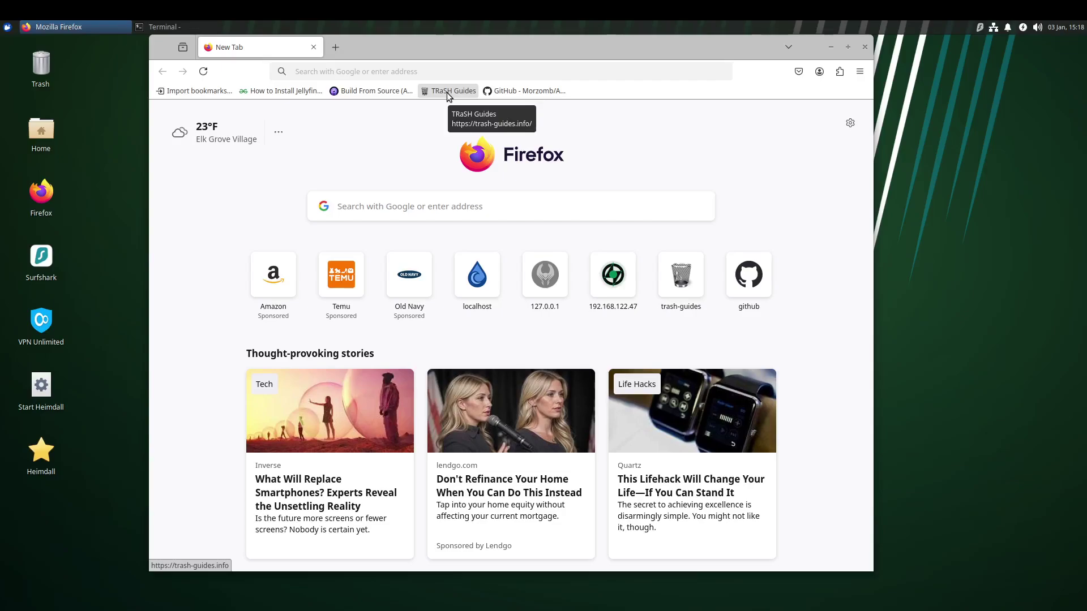
Load trash-guides.info, check its address in the URL bar, and dismiss the suggestion dropdown.
left_click(447, 93)
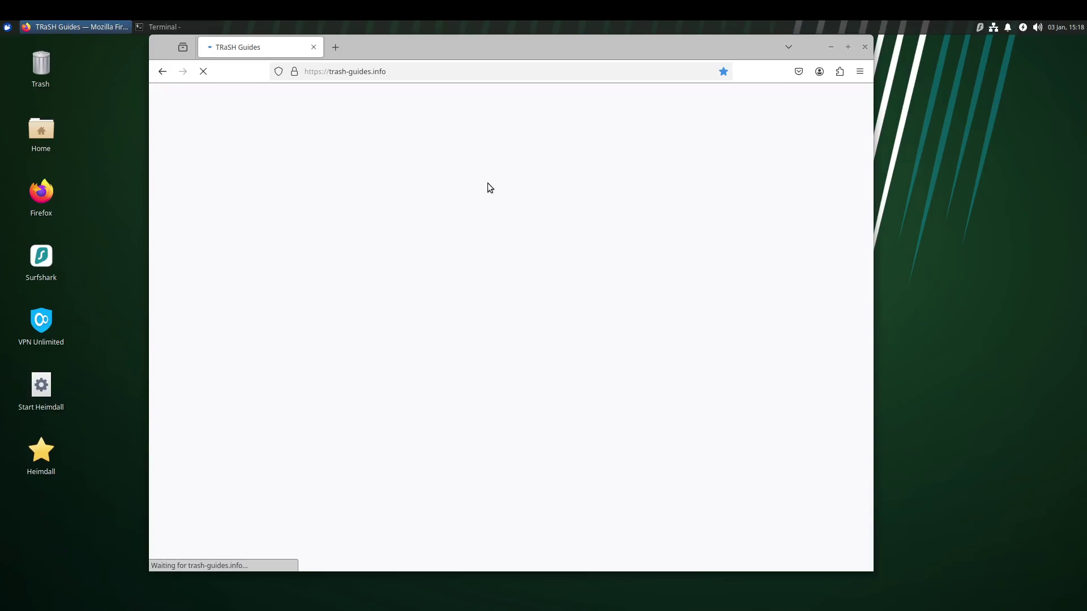
left_click(451, 74)
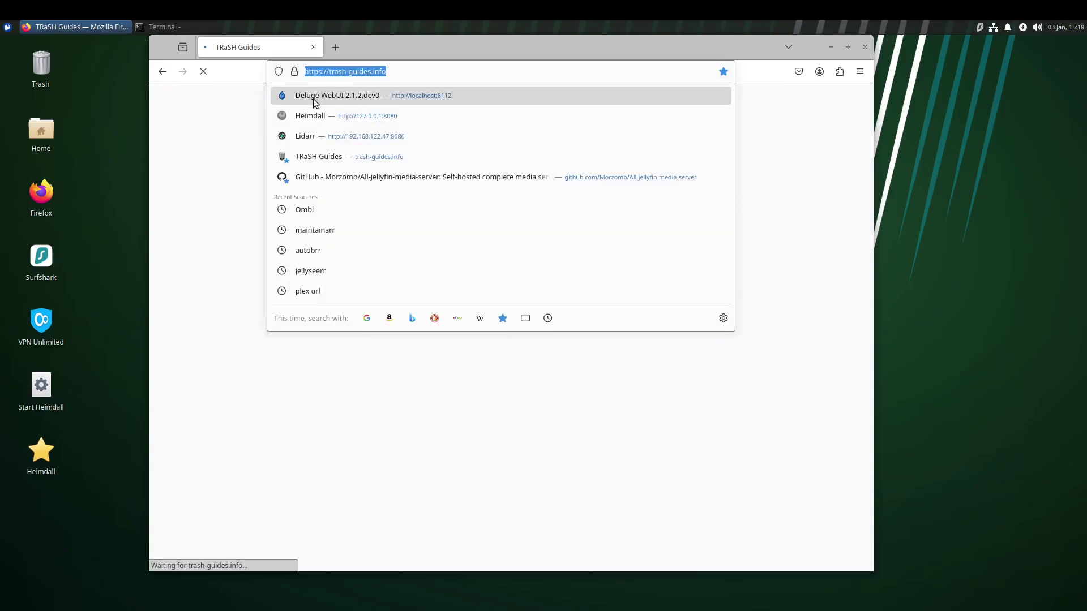
left_click(310, 463)
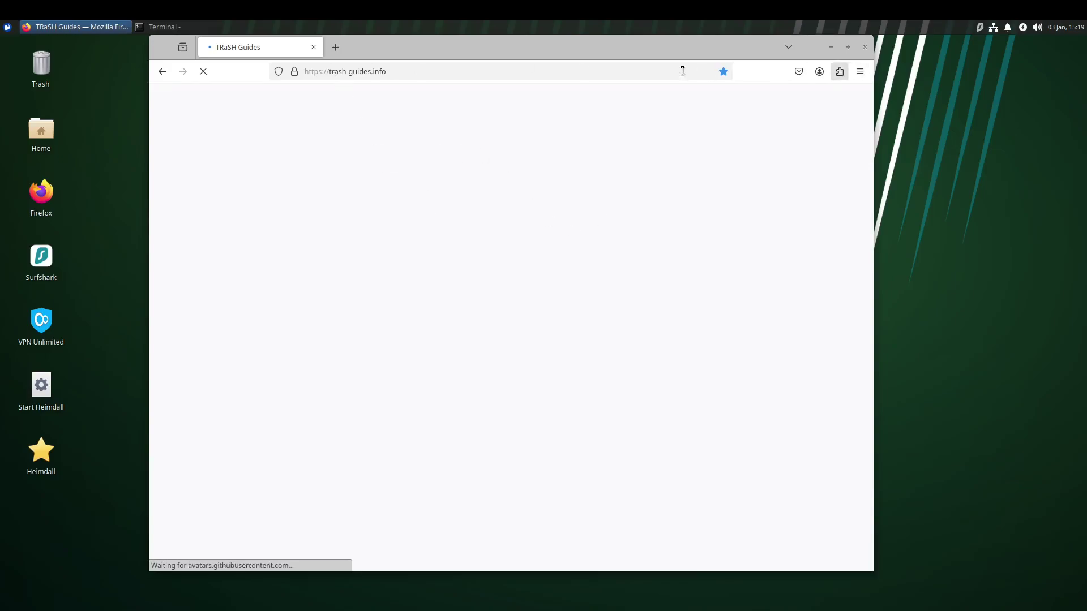
left_click(447, 73)
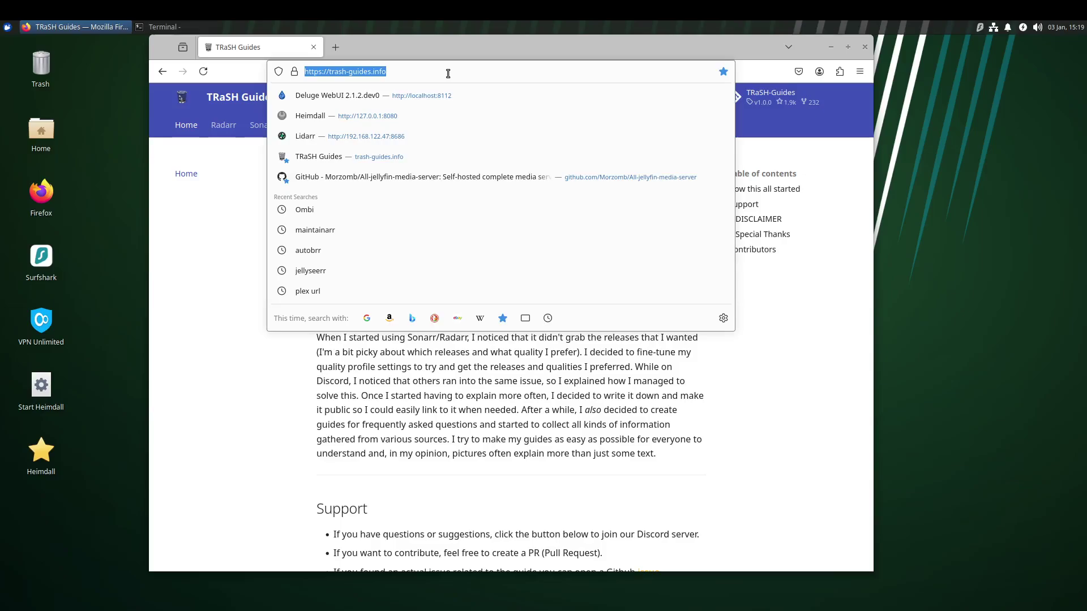
left_click(173, 369)
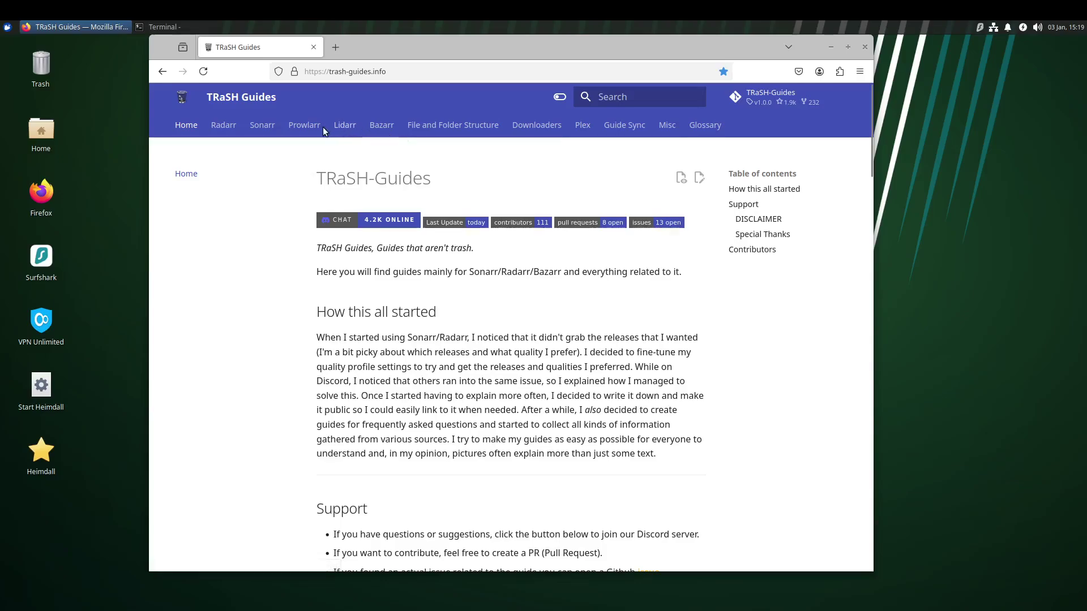
Follow the Radarr link in the TRaSH Guides top navigation bar.
left_click(224, 125)
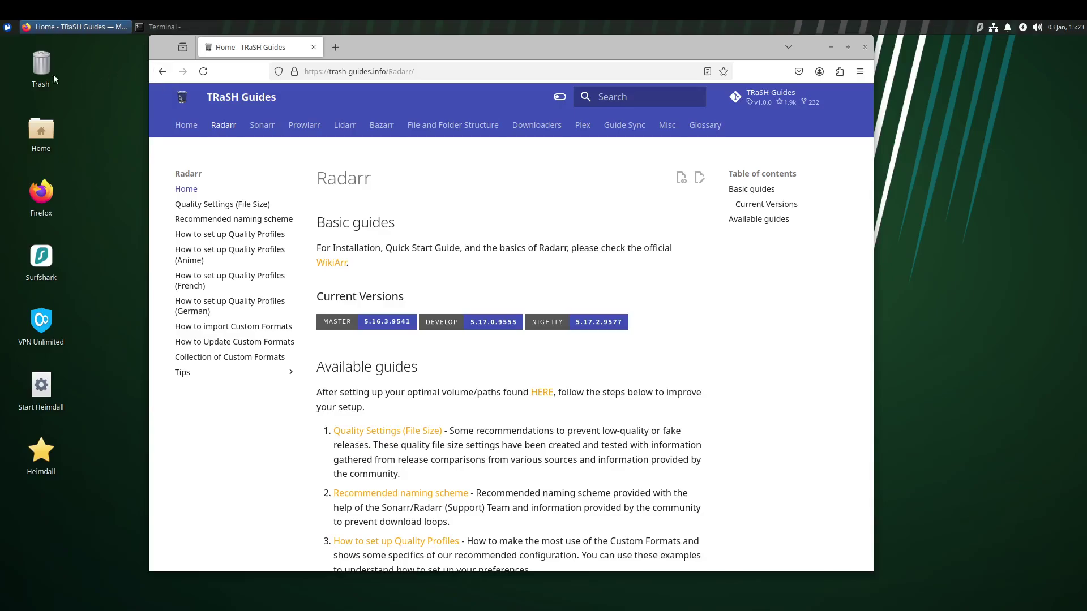
Shift the Firefox window right and down, then dismiss the taskbar popup covering the Radarr page.
left_click_drag(400, 53, 437, 76)
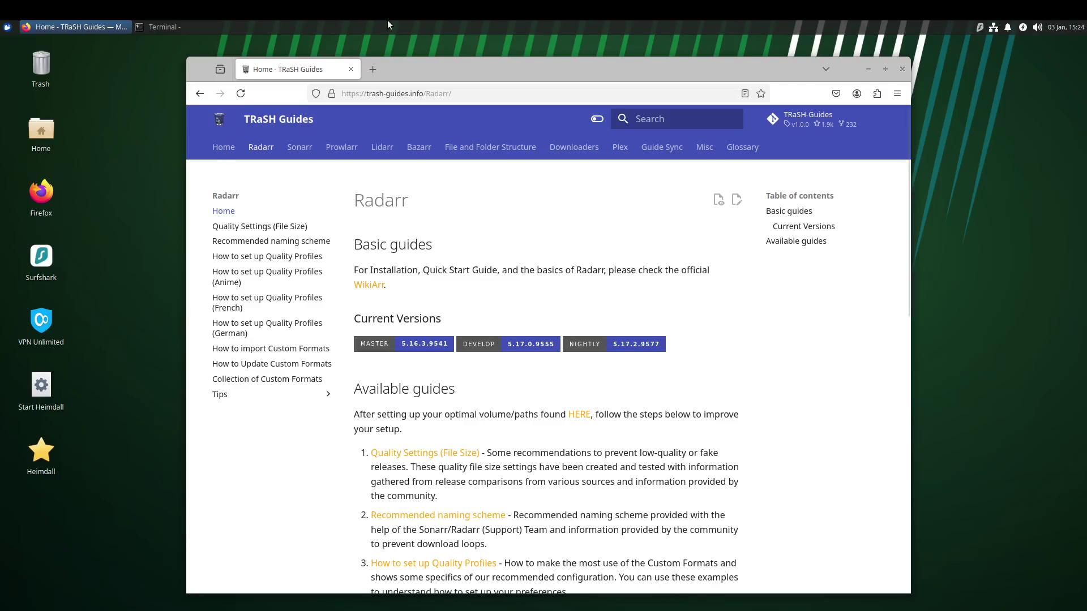
mouse_move(547, 29)
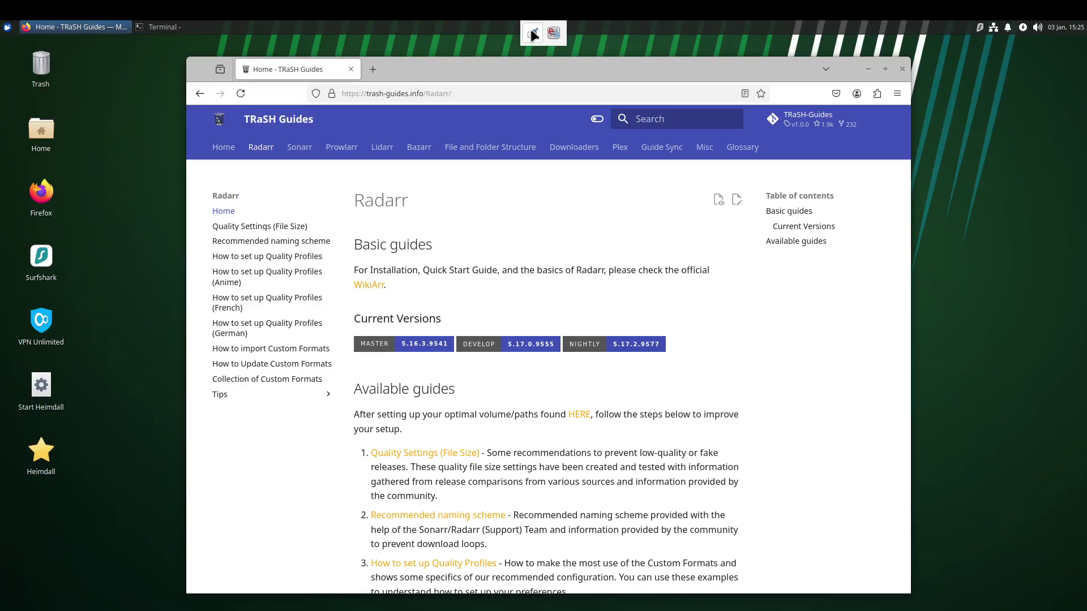
left_click(1017, 157)
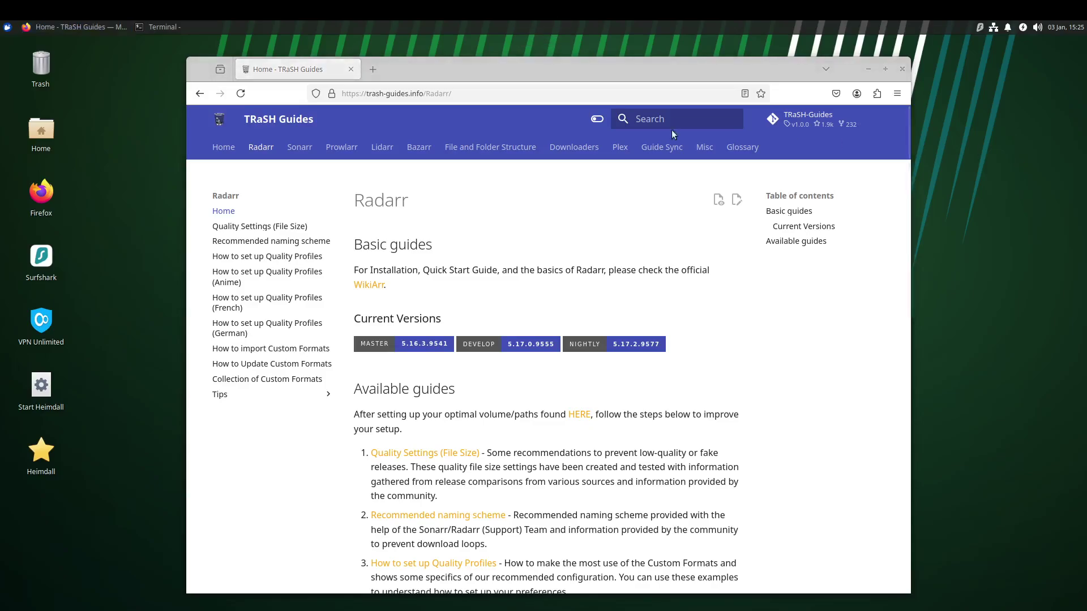